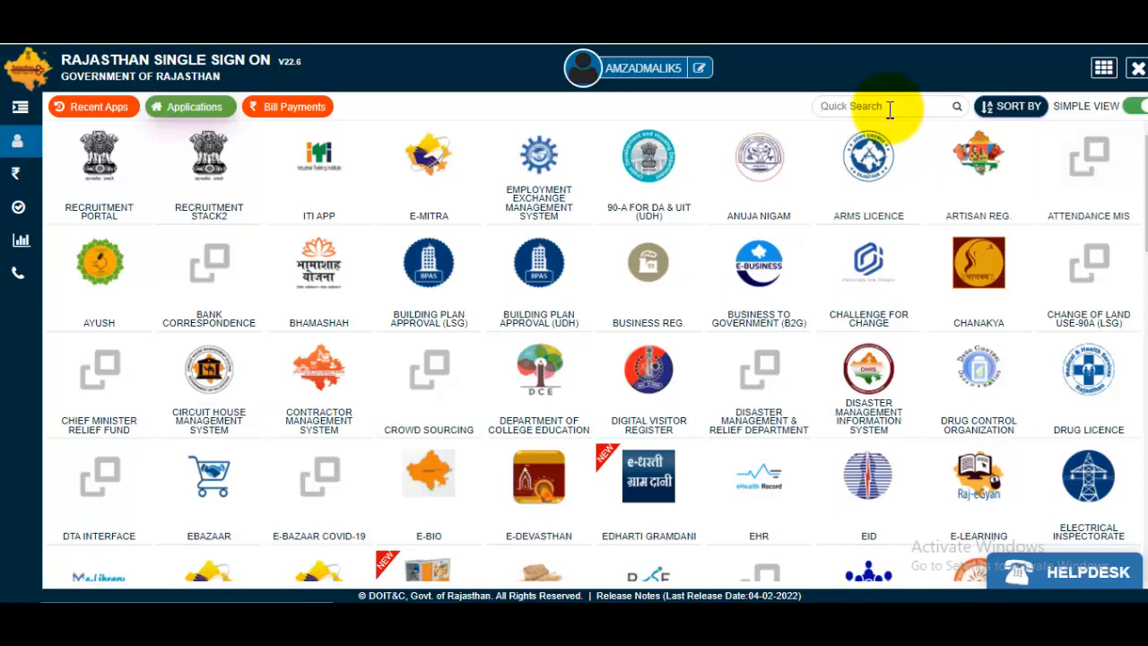
- Filter the SSO app list with a quick search and launch the Recruitment Portal app
left_click(890, 106)
type("red")
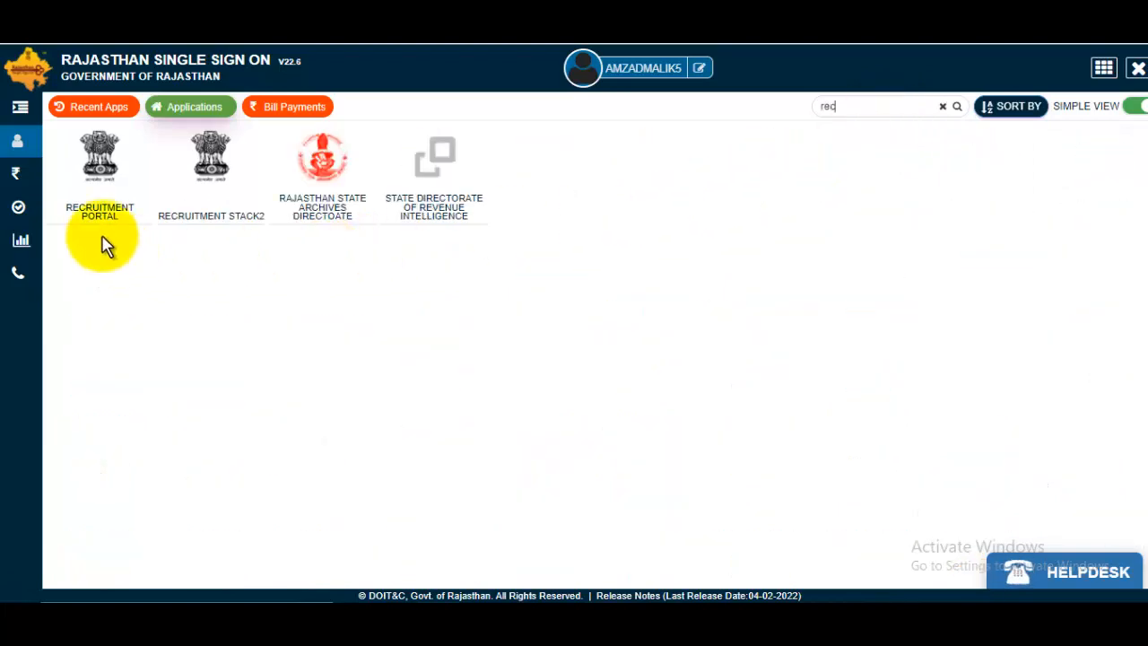
left_click(96, 197)
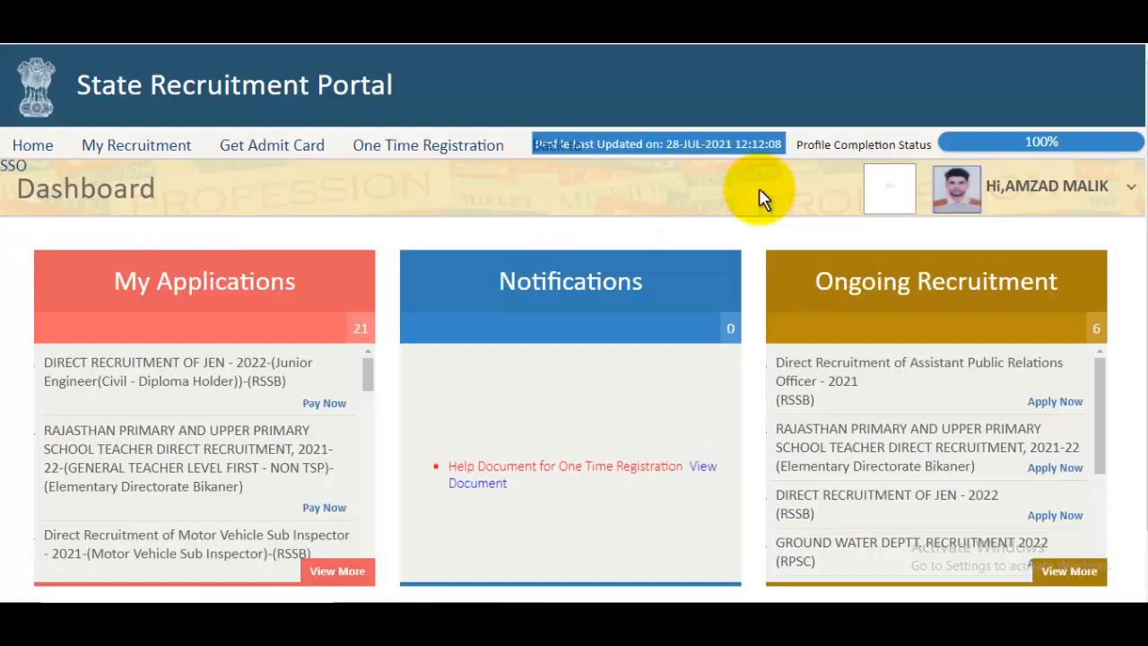
- Apply Now to the Basic and Senior Computer Instructor 2022 entry under Ongoing Recruitment
left_click_drag(815, 280, 1037, 281)
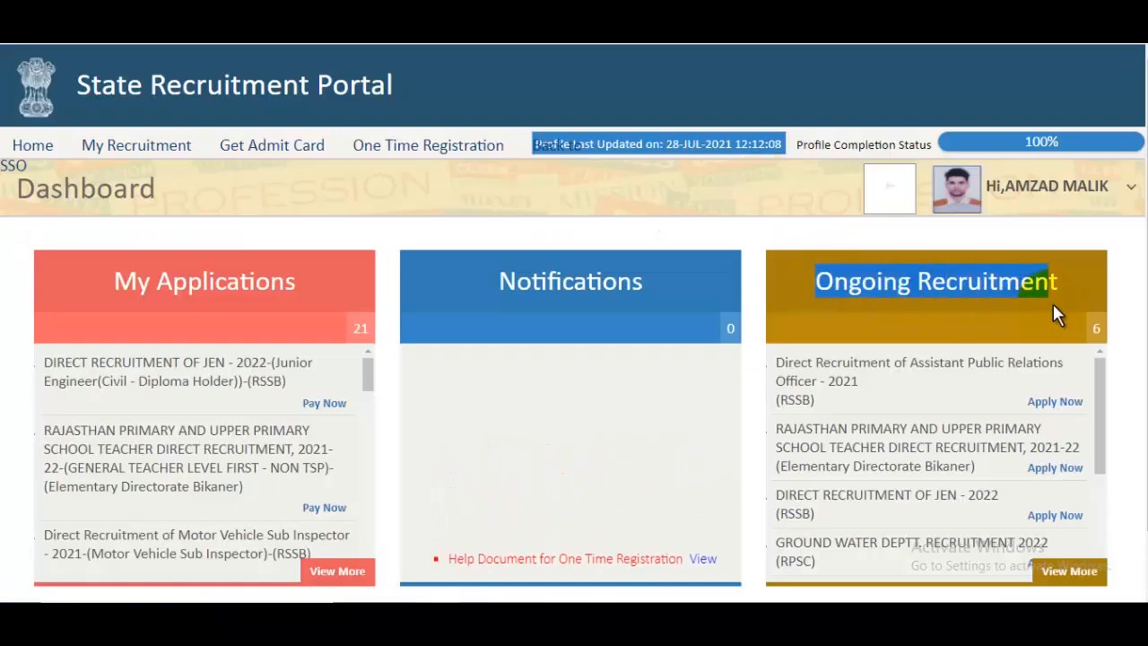
scroll(951, 448, "down", 3)
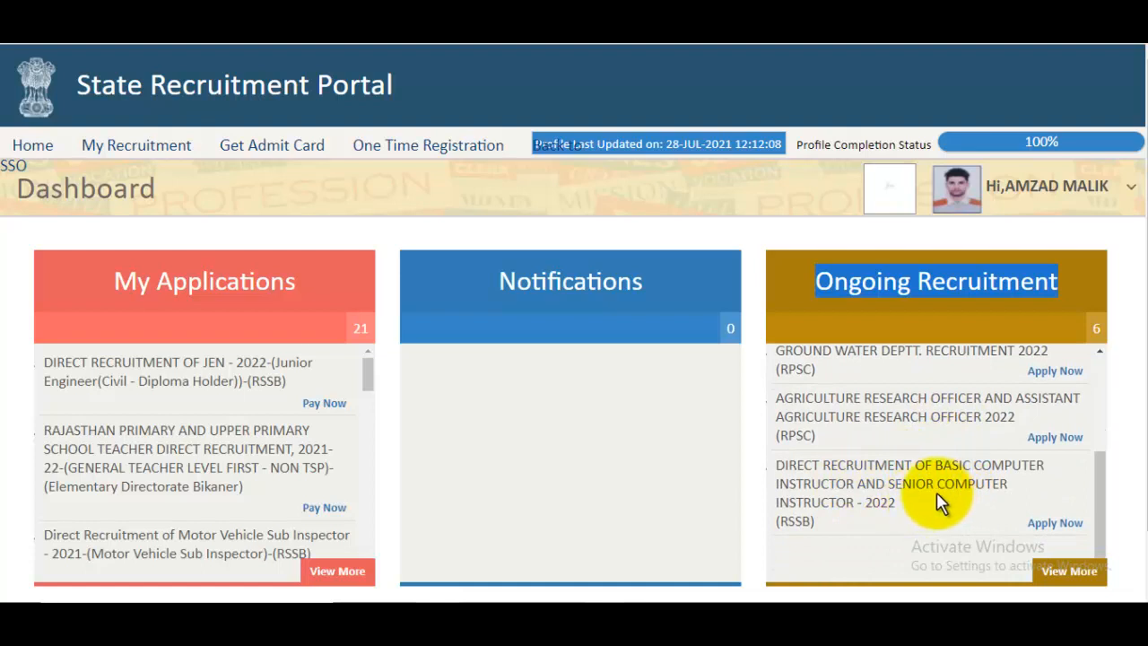
left_click(1063, 524)
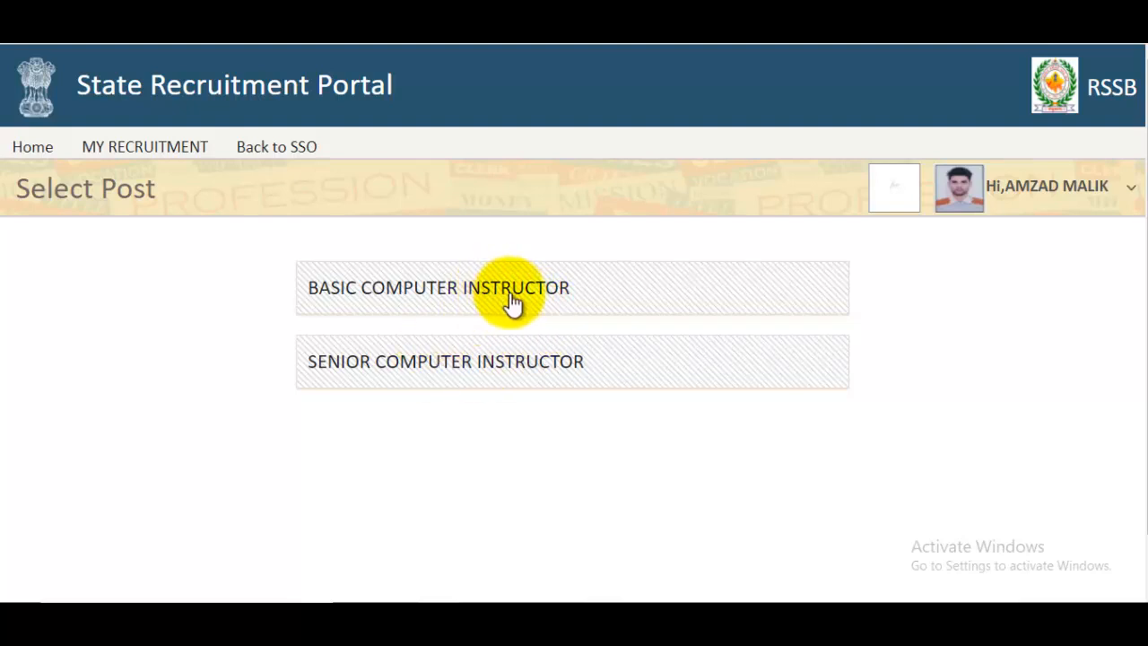
- Choose the Basic Computer Instructor post, enter the candidate's name and set gender to Male
left_click(609, 308)
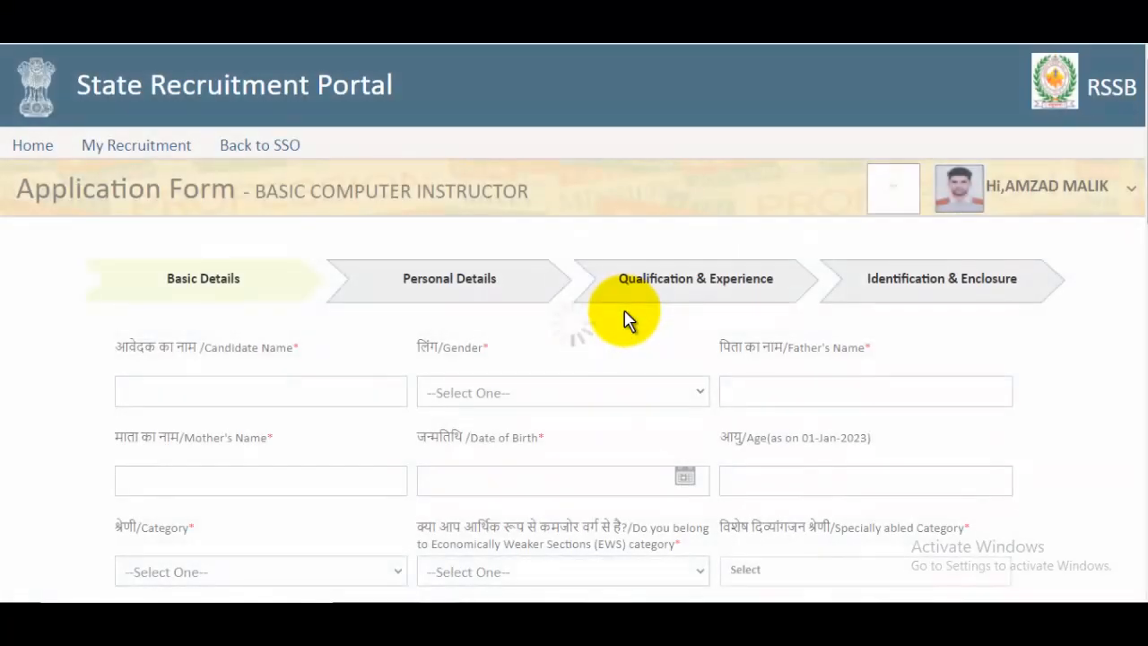
key("ctrl+plus")
key("ctrl+plus")
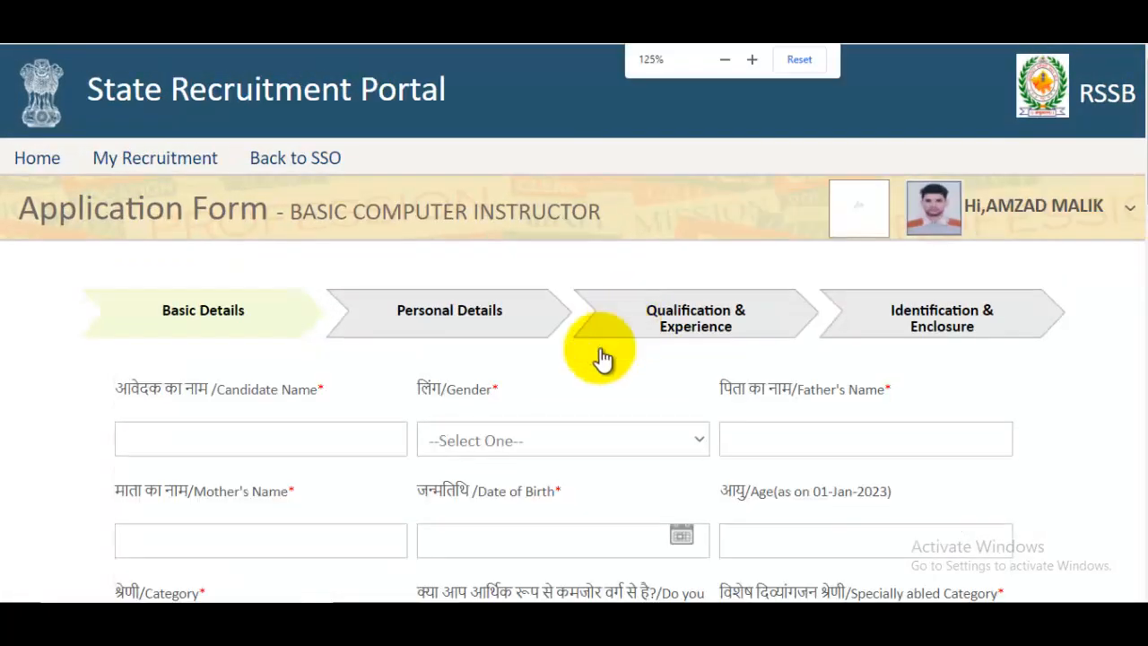
left_click(292, 449)
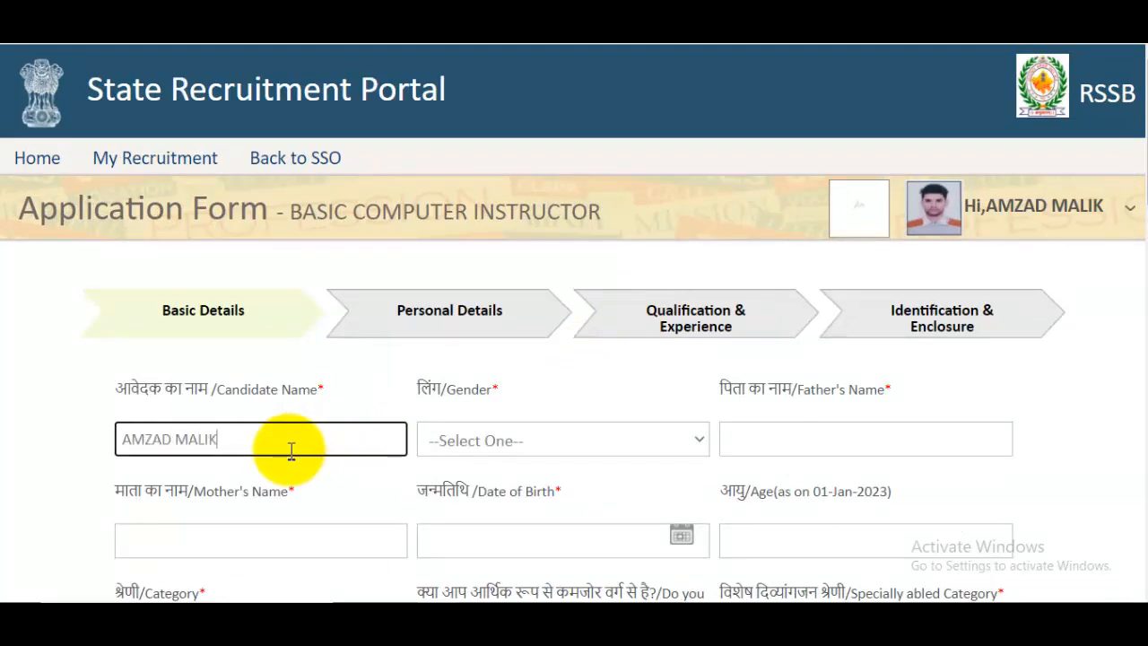
left_click(499, 440)
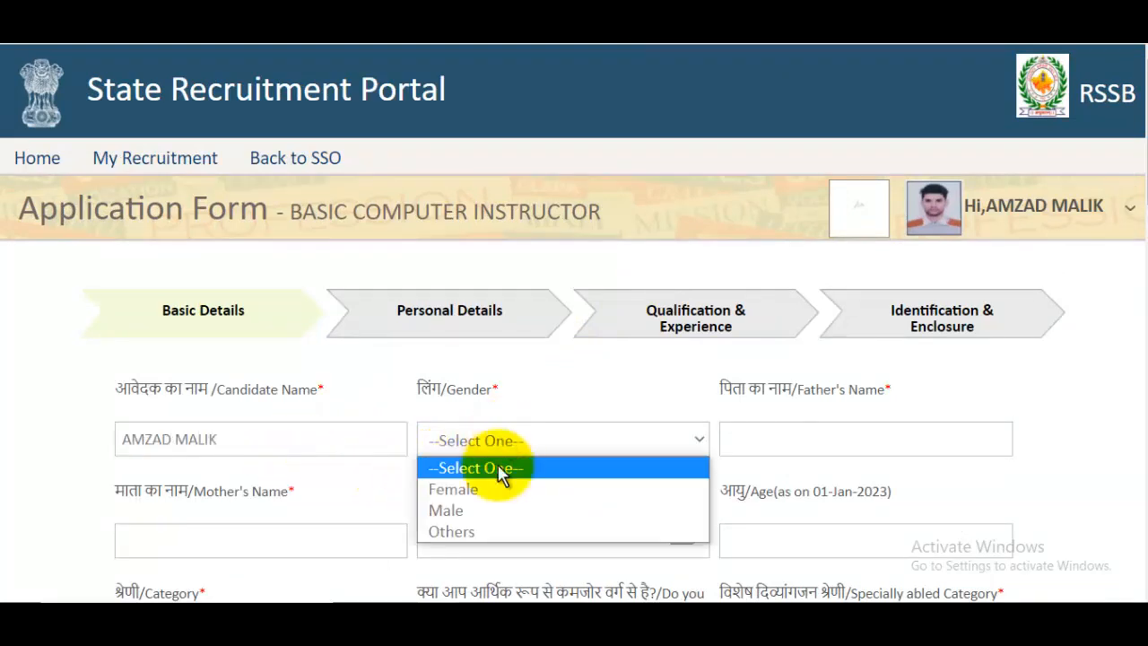
left_click(466, 512)
- Enter the father's and mother's names
left_click(804, 439)
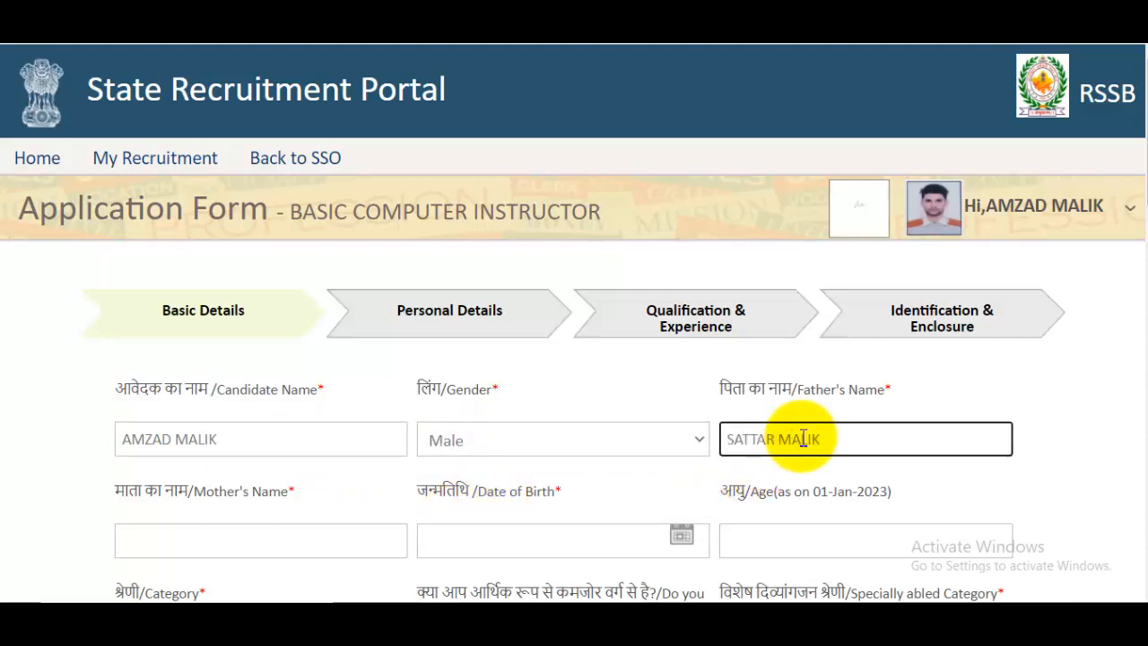
scroll(803, 438, "down", 2)
left_click(316, 365)
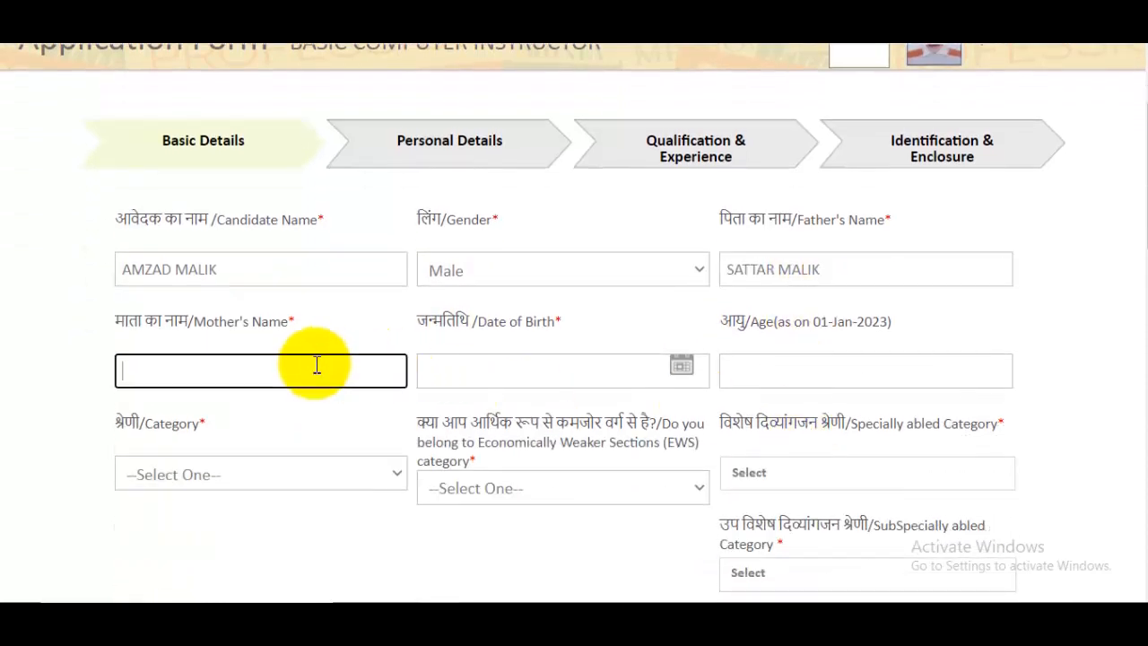
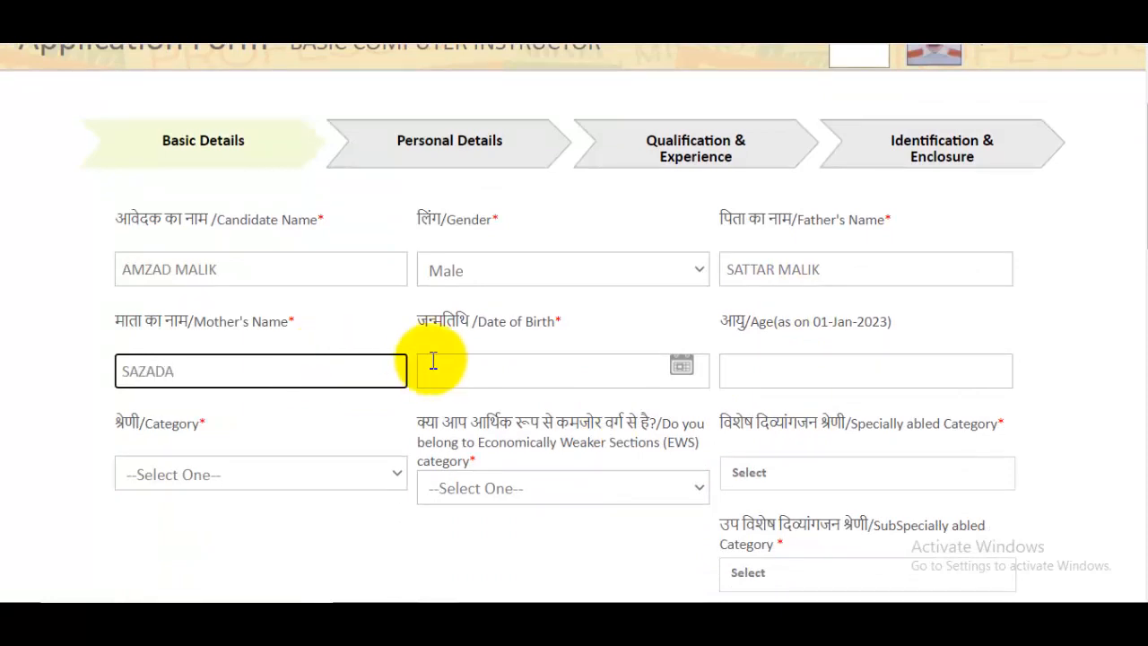
left_click(682, 365)
left_click(632, 144)
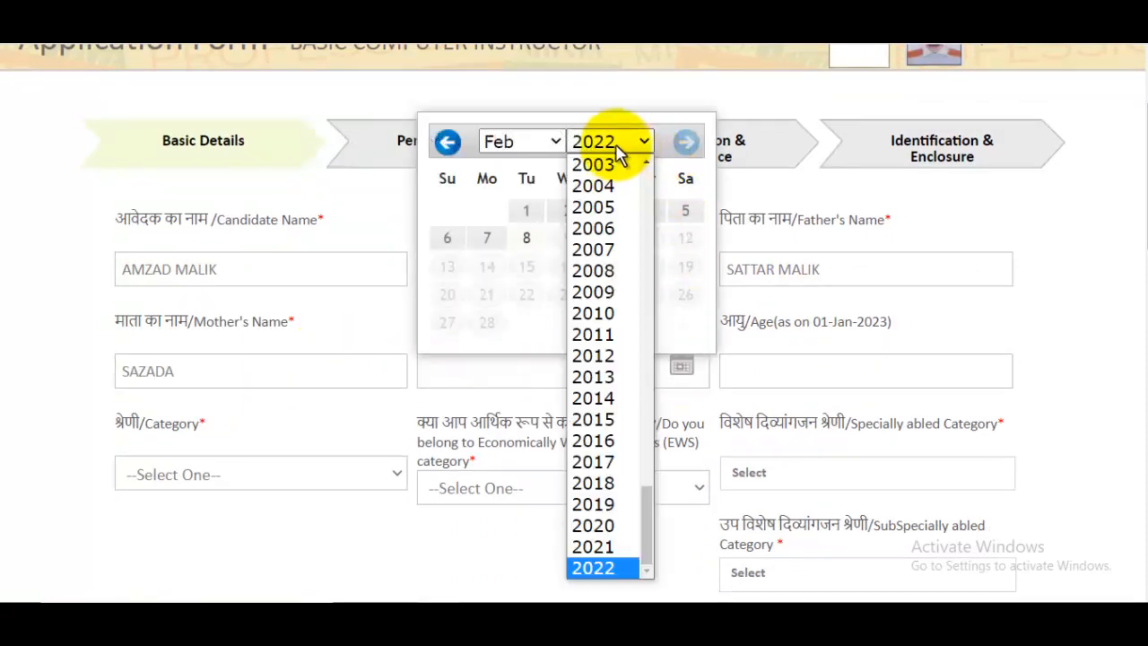
scroll(609, 225, "up", 1)
scroll(609, 289, "up", 3)
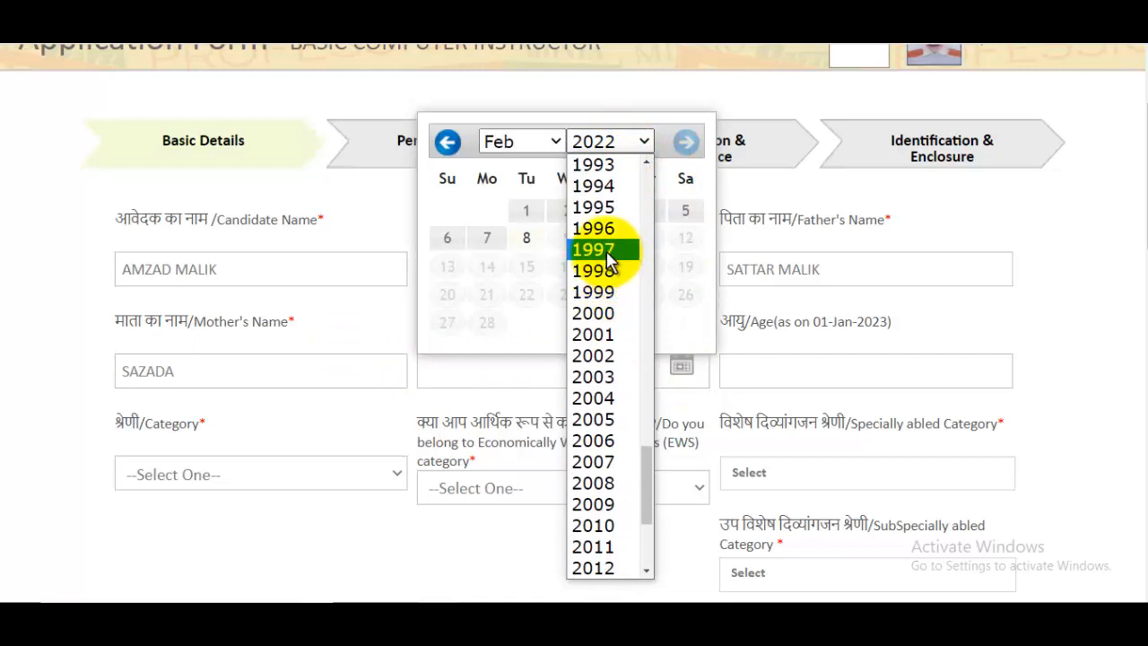
left_click(593, 249)
left_click(547, 144)
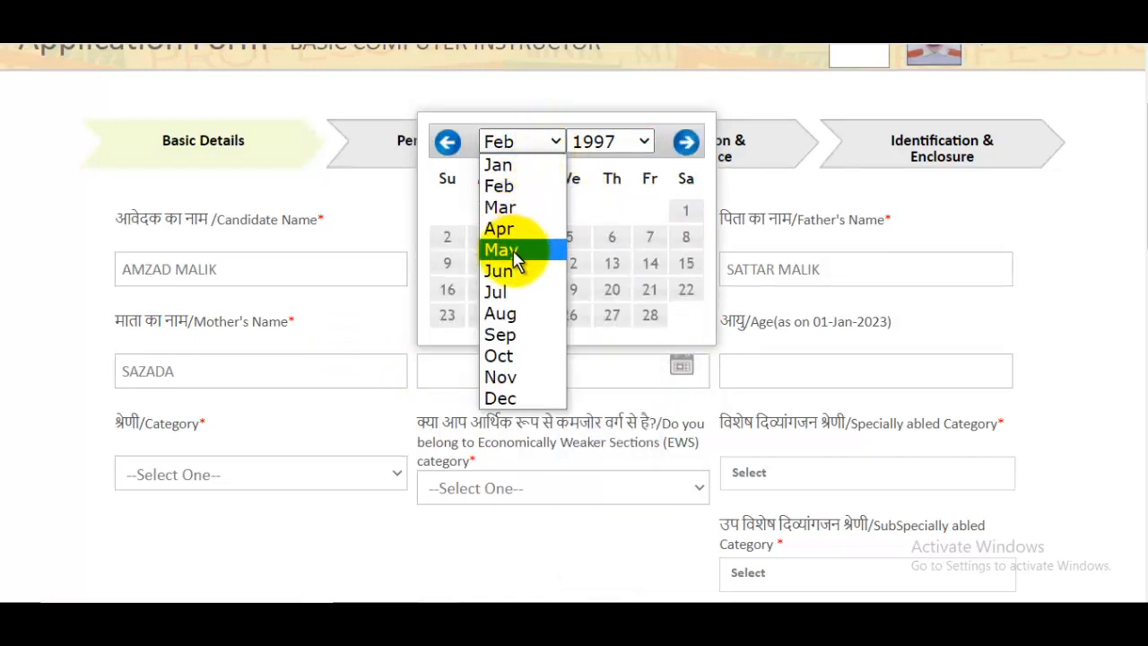
left_click(508, 249)
left_click(652, 215)
scroll(846, 337, "down", 1)
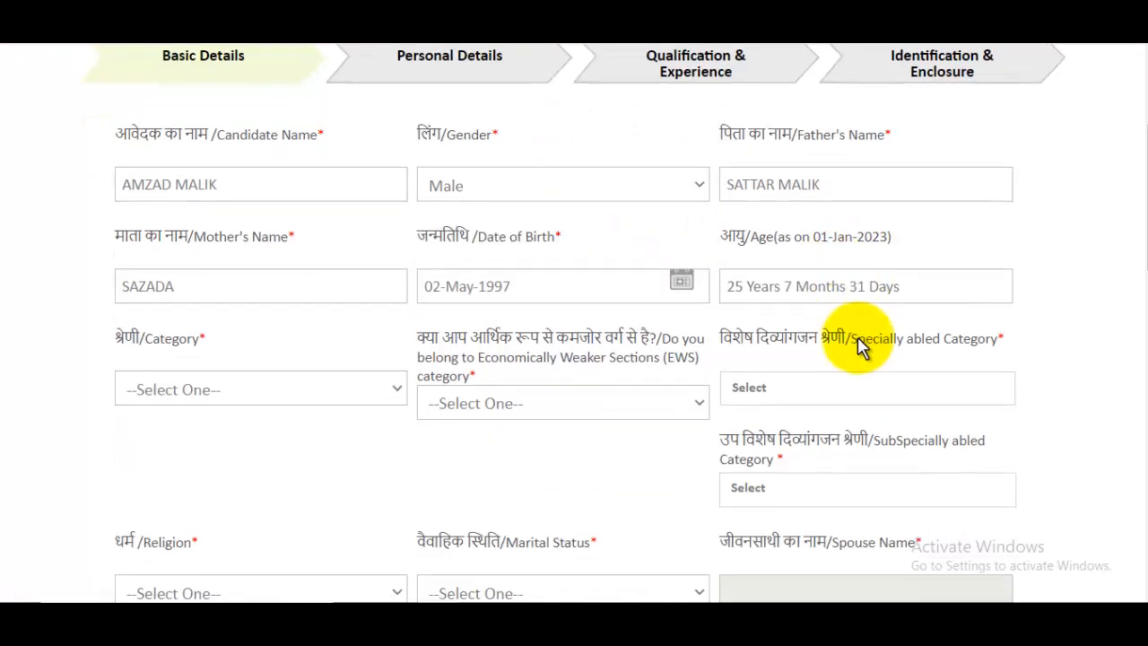
scroll(859, 346, "down", 2)
left_click(280, 229)
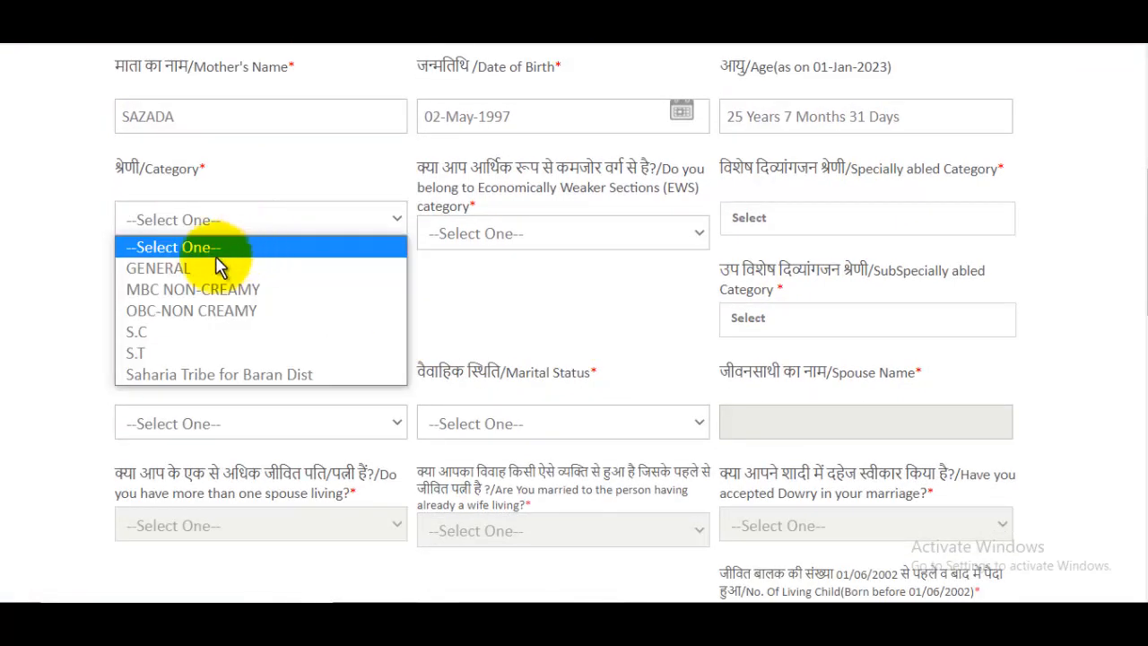
- Set category to GENERAL, EWS to No and specially abled category to Not Applicable
left_click(184, 279)
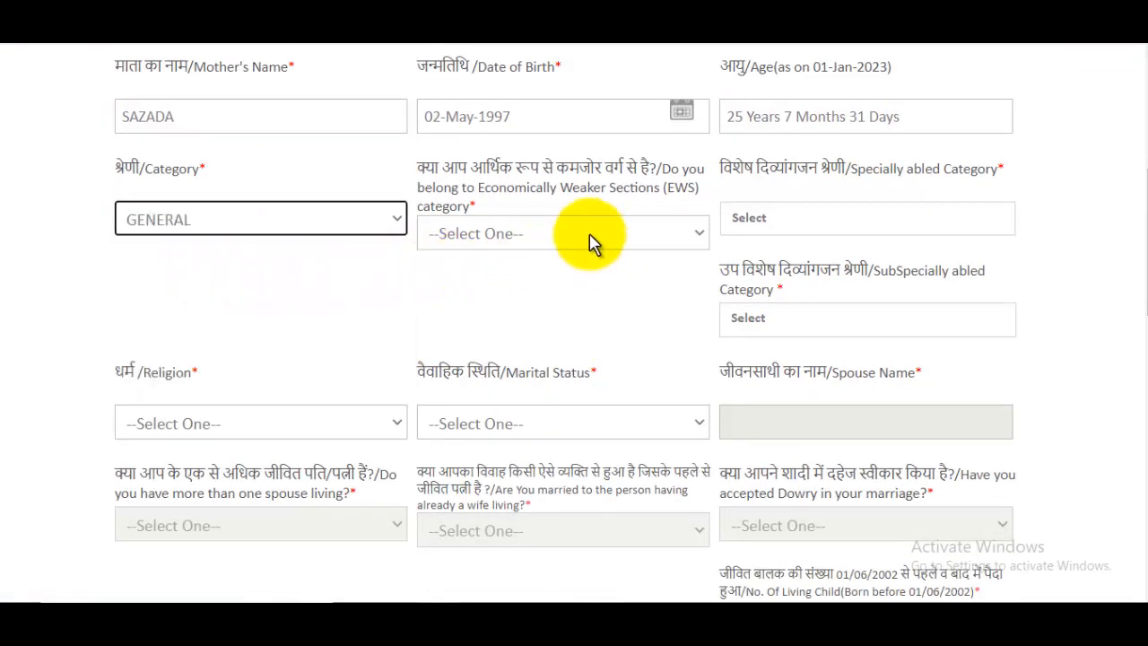
left_click(565, 238)
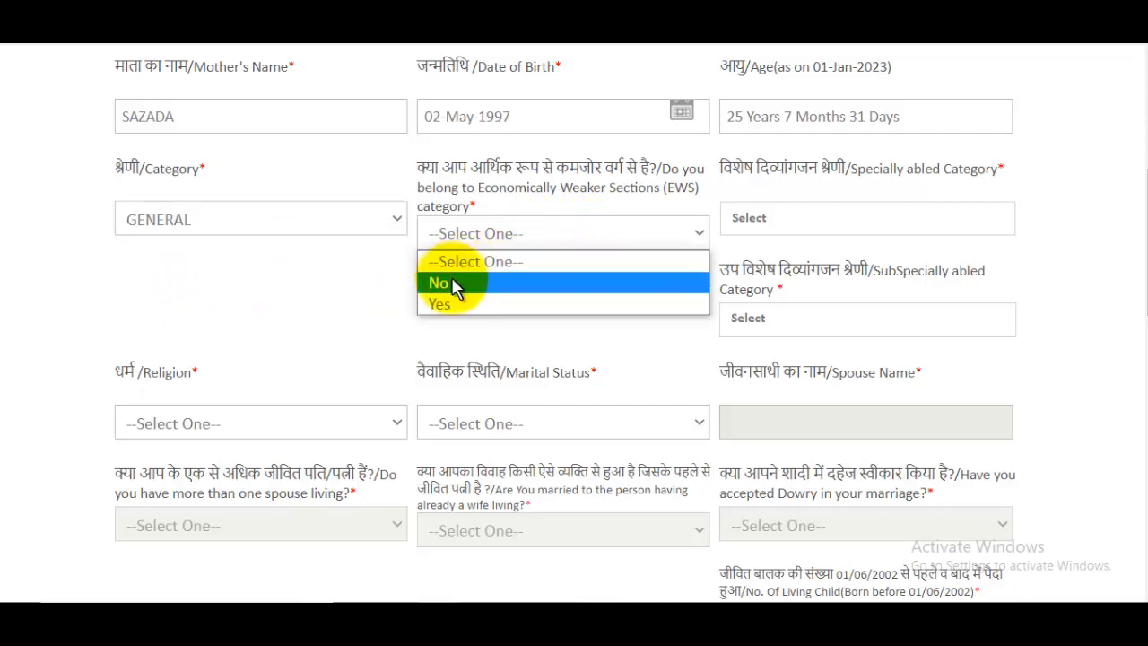
left_click(459, 285)
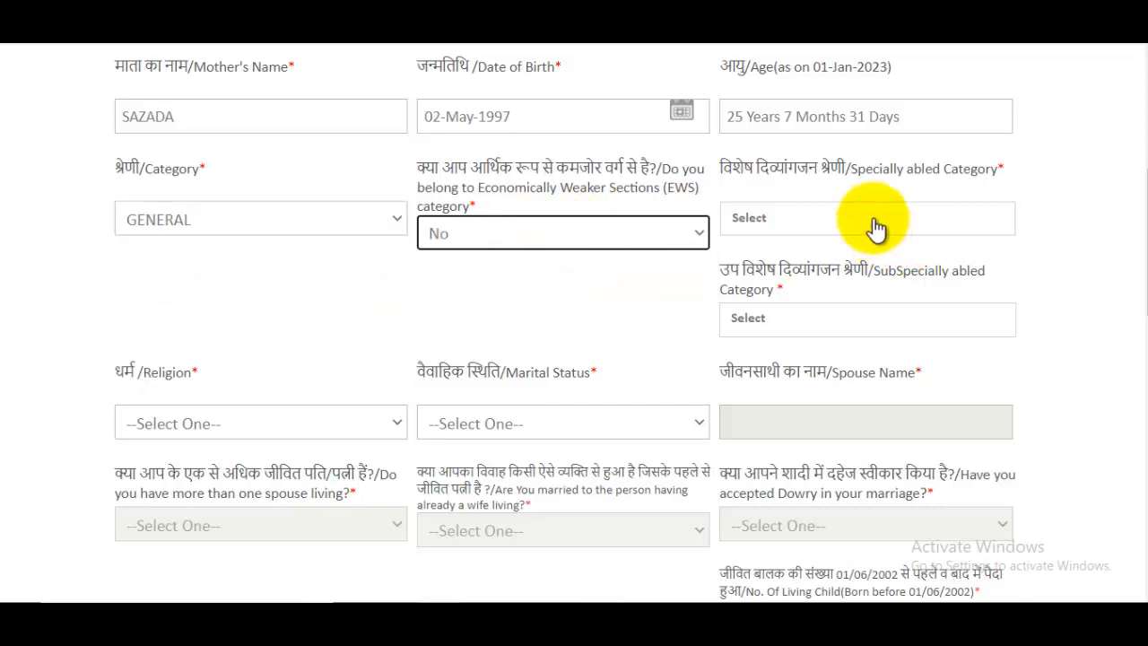
left_click(809, 224)
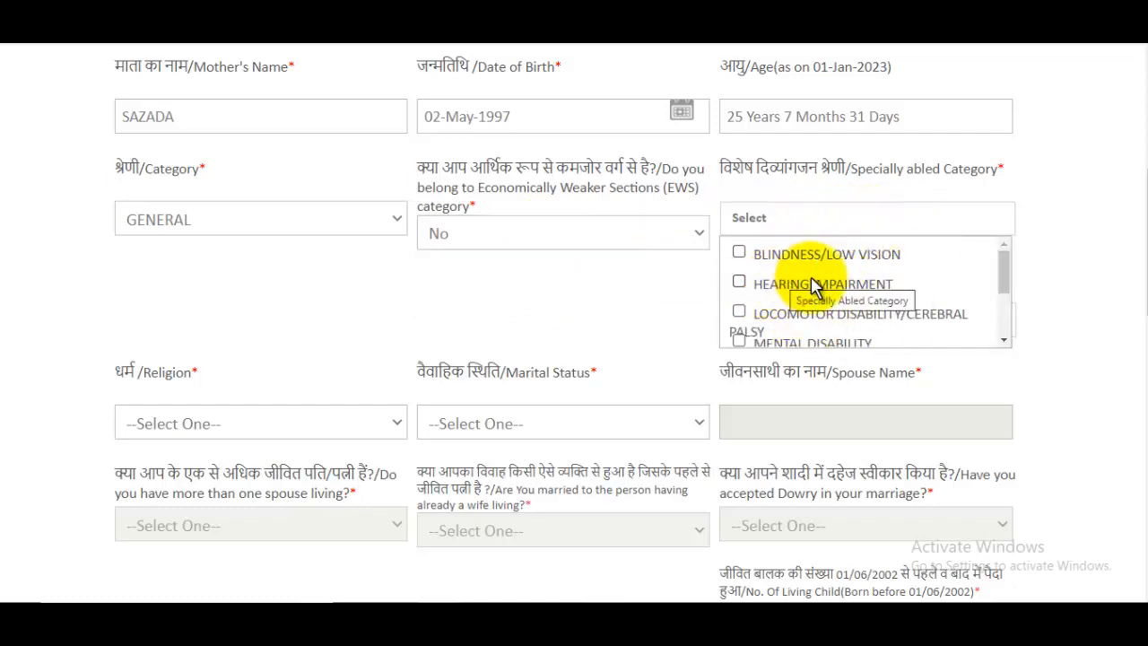
scroll(799, 285, "down", 3)
left_click(739, 317)
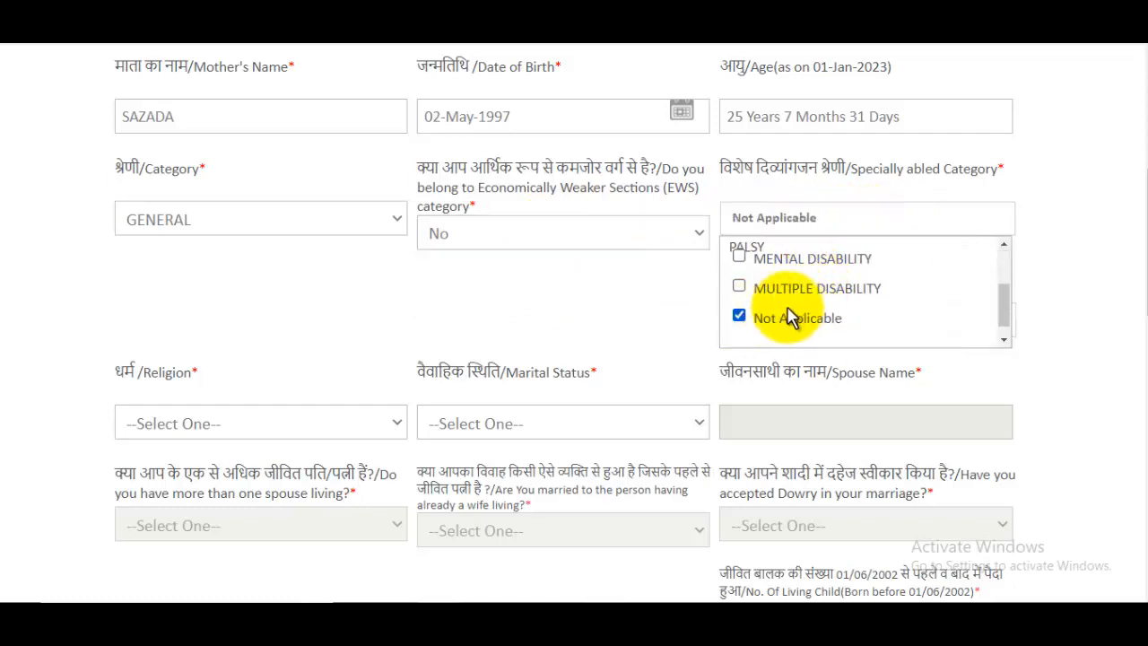
left_click(1043, 302)
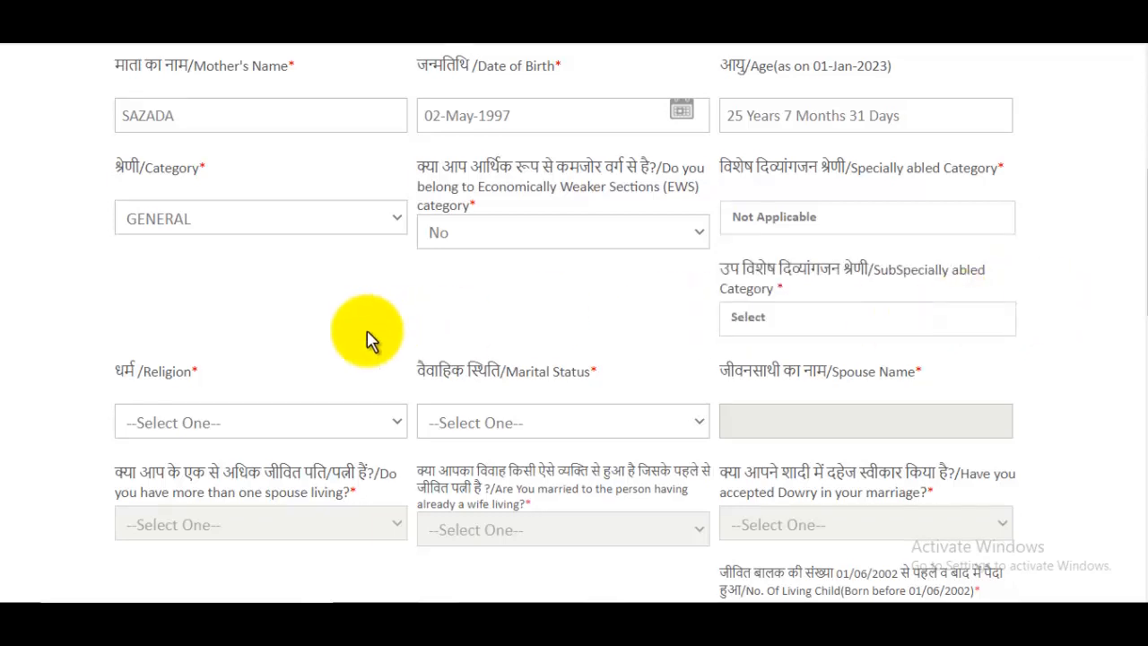
- Set religion to MUSLIM and marital status to Unmarried
scroll(270, 333, "down", 2)
left_click(218, 258)
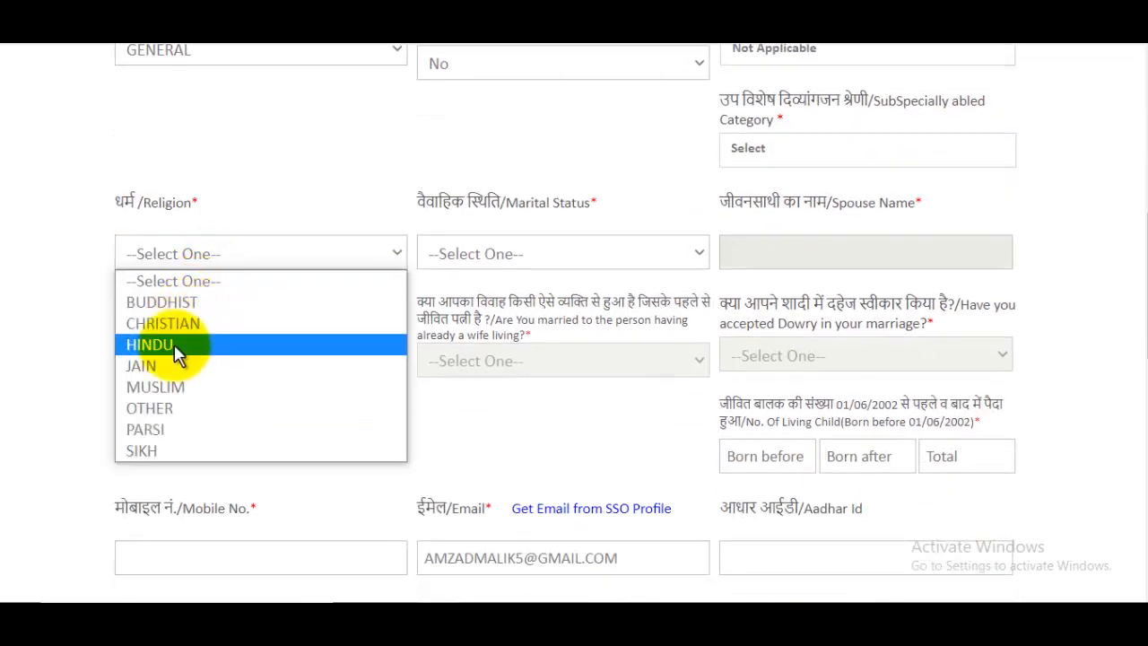
left_click(159, 388)
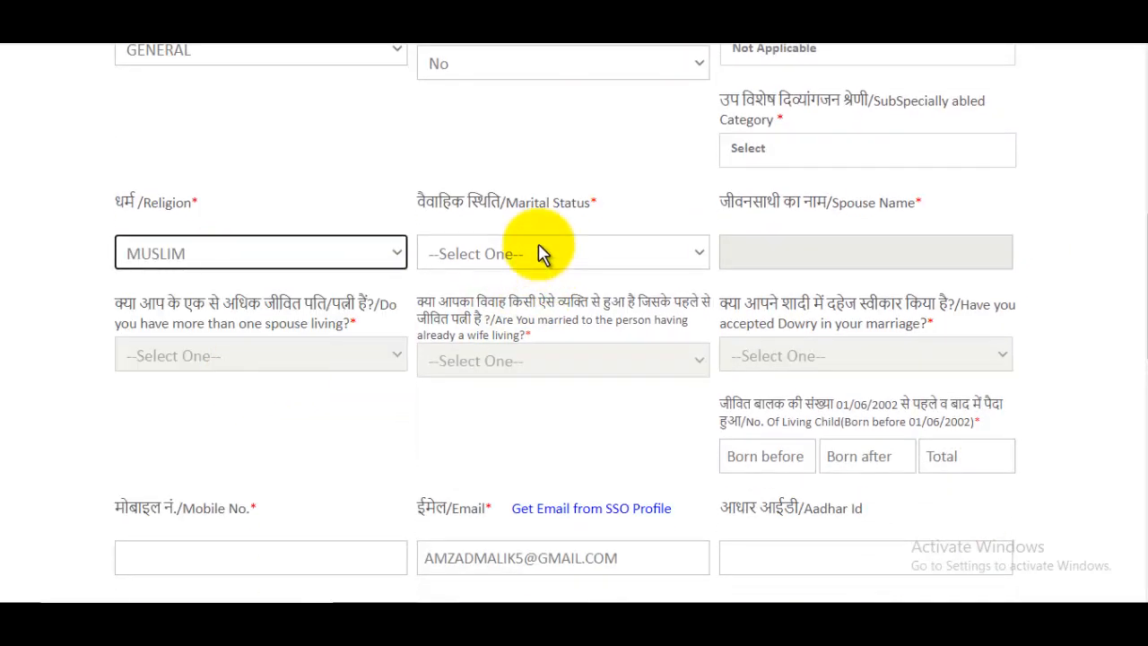
left_click(540, 254)
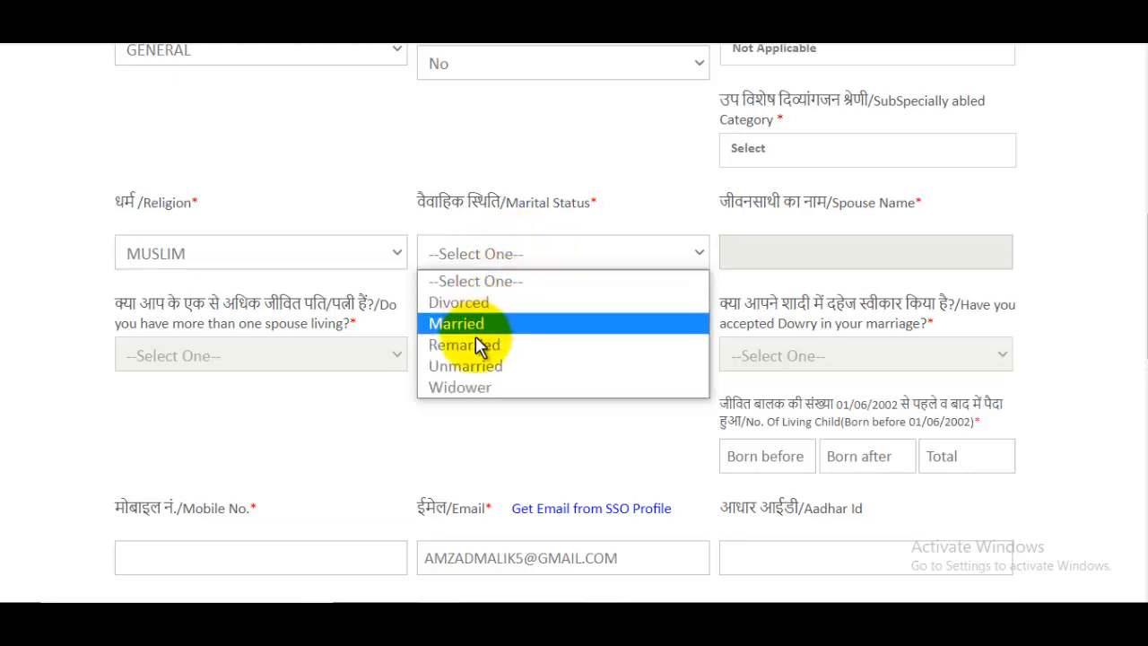
left_click(489, 368)
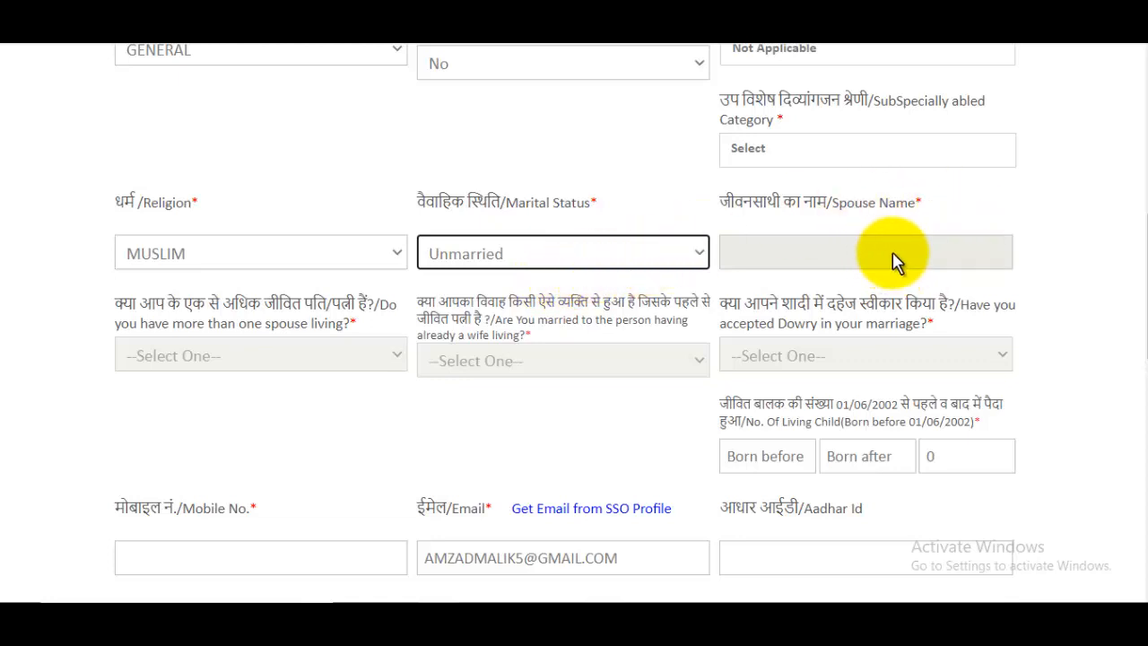
- Enter 0 for living children born before and after 01/06/2002
scroll(277, 248, "down", 1)
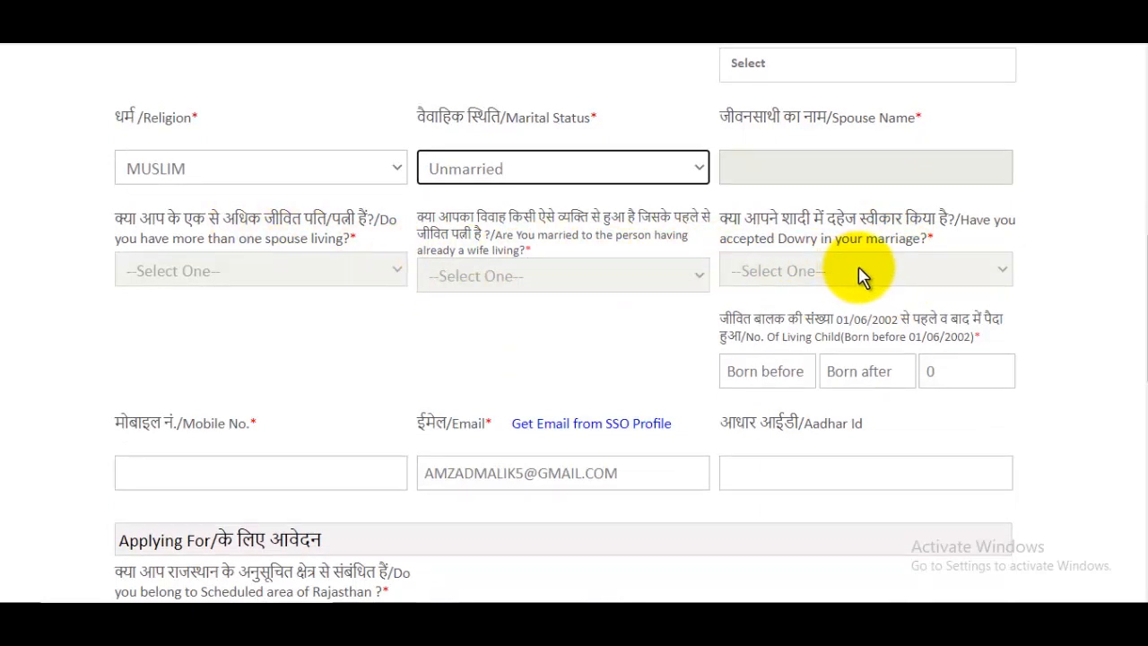
left_click(749, 379)
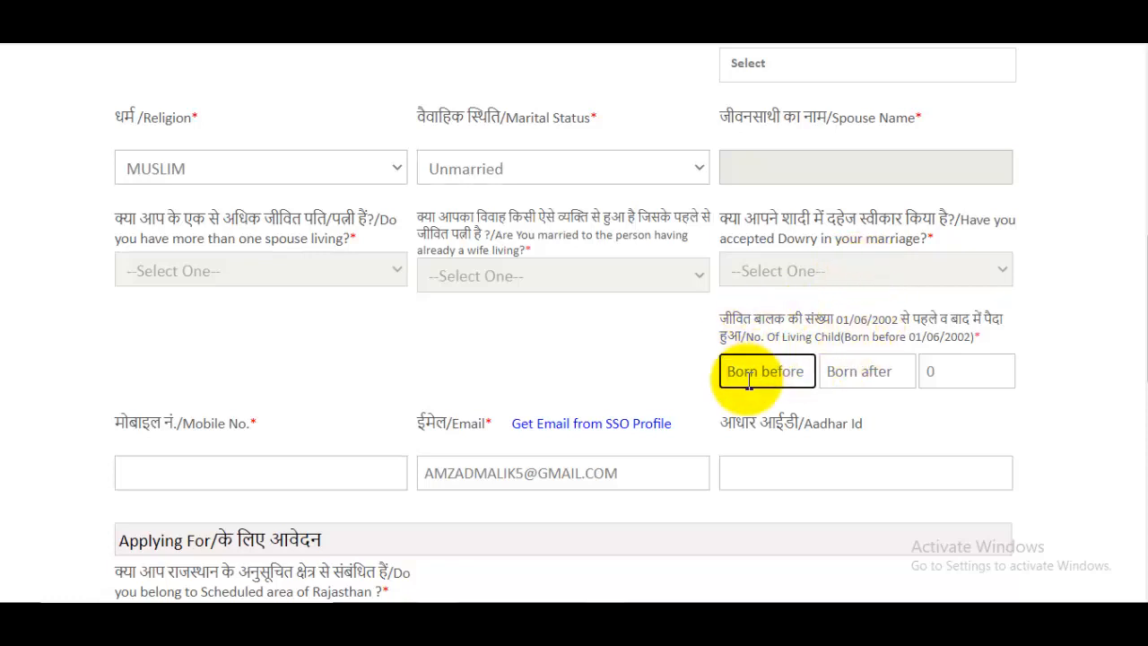
type("0")
left_click(883, 371)
type("0")
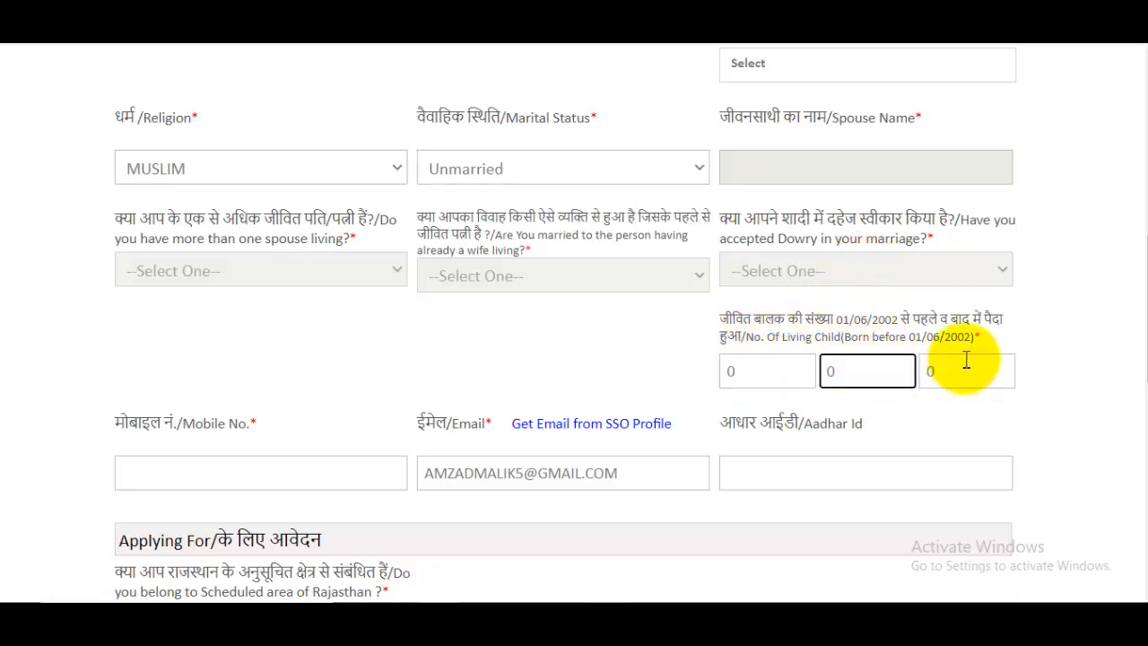
scroll(966, 359, "down", 1)
left_click(245, 385)
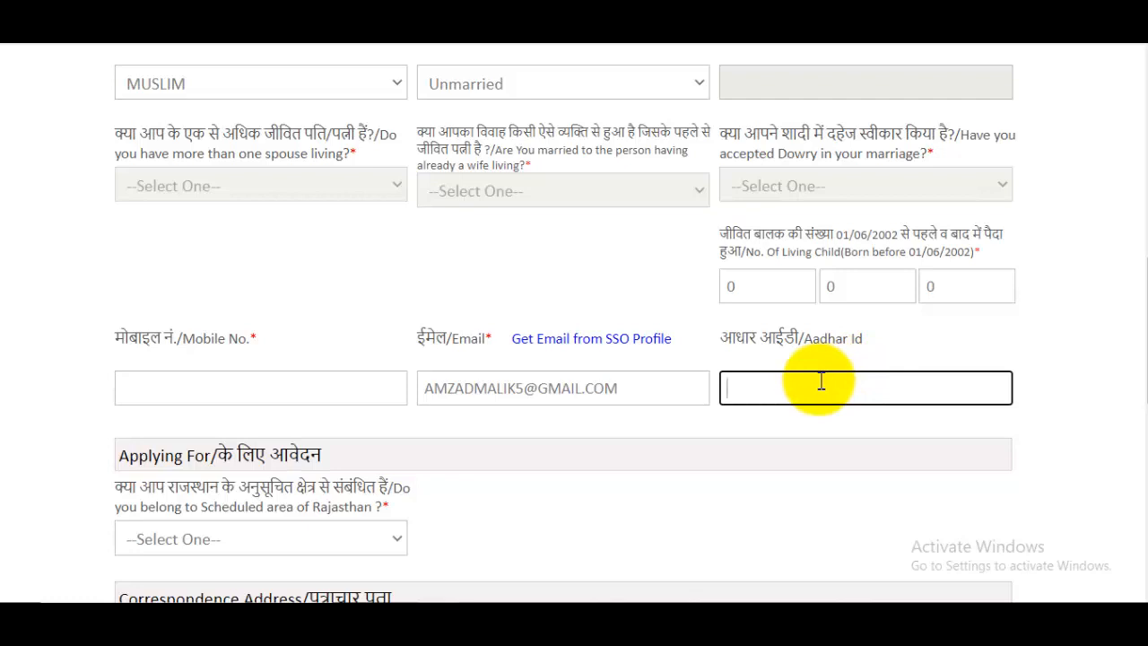
scroll(820, 381, "down", 3)
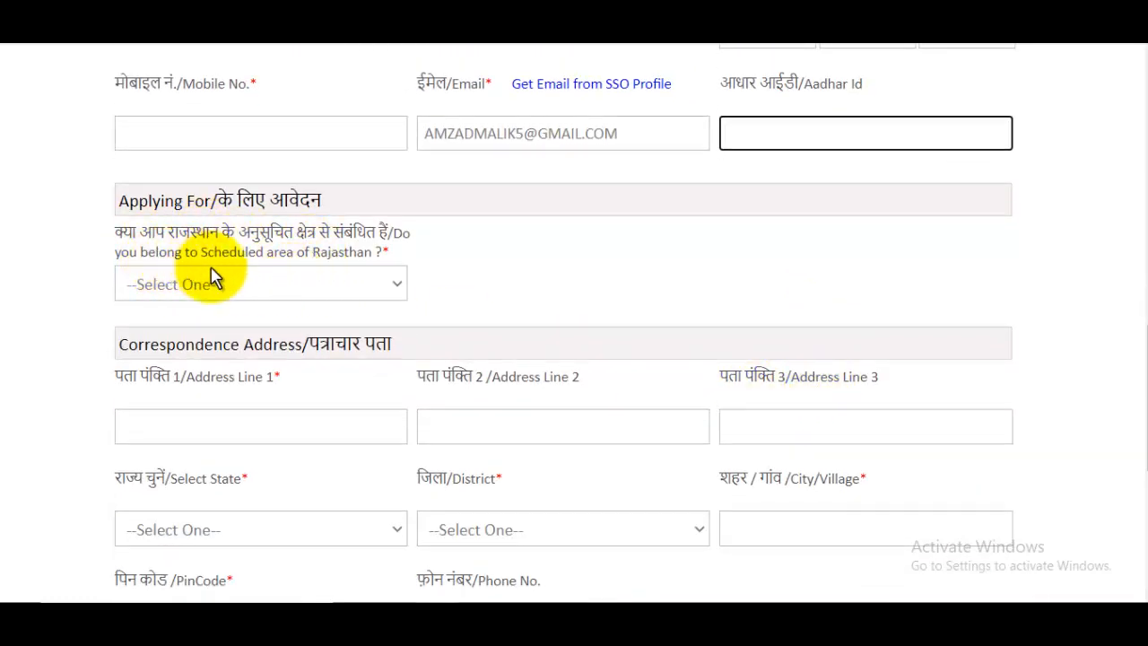
- Answer No to belonging to a Scheduled area of Rajasthan
left_click(271, 303)
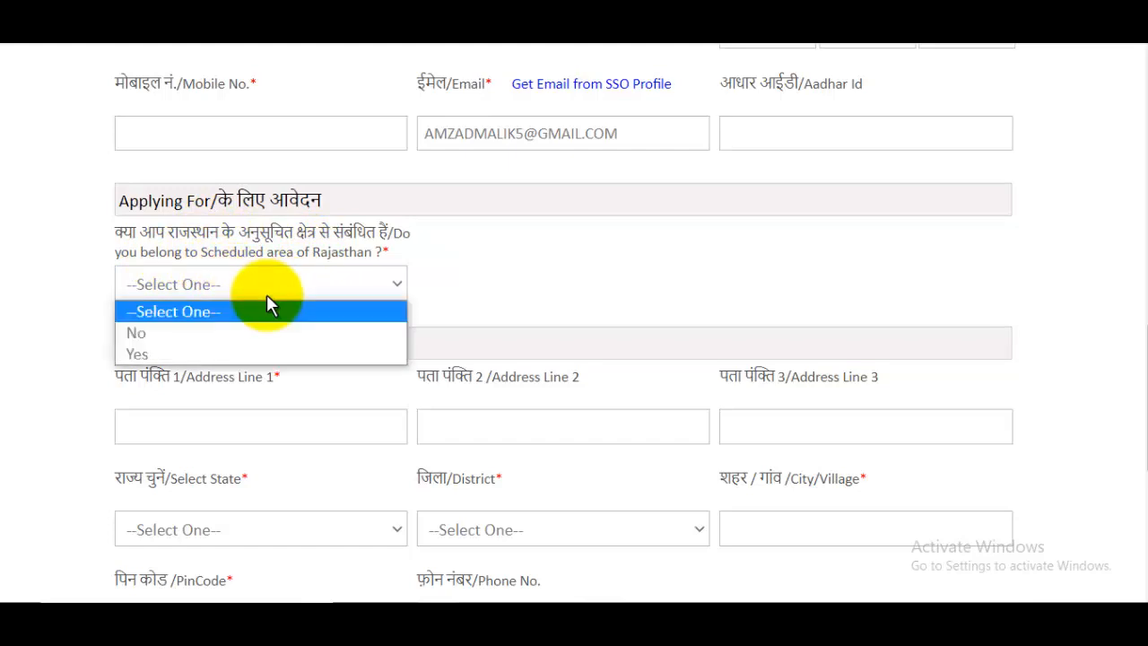
left_click(182, 339)
left_click(204, 294)
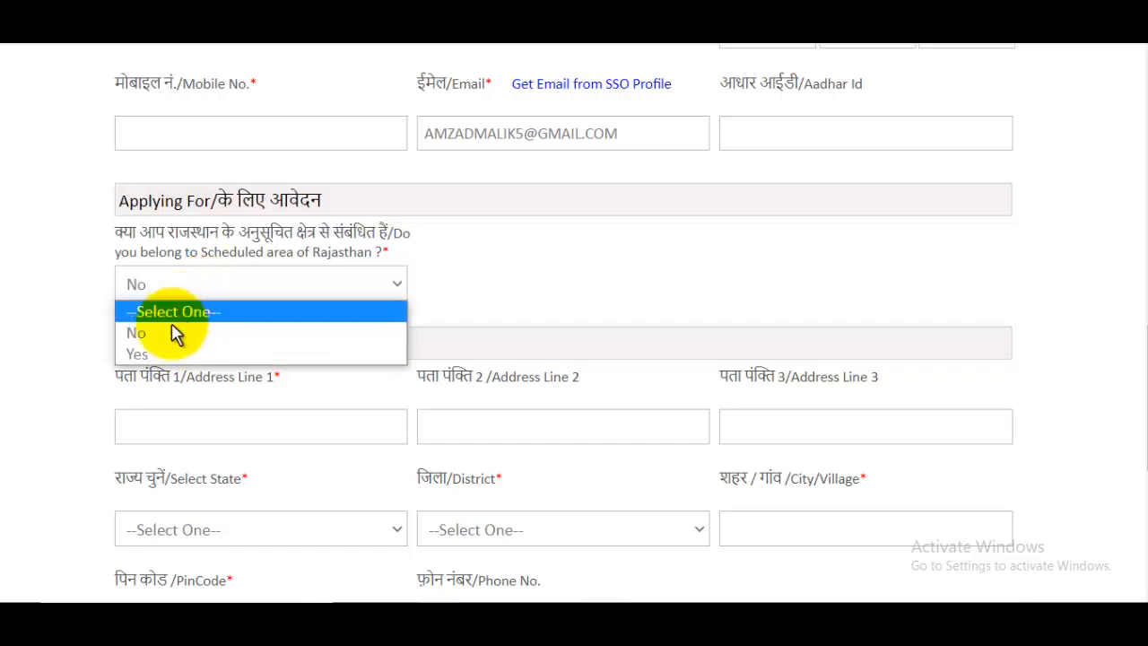
left_click(167, 352)
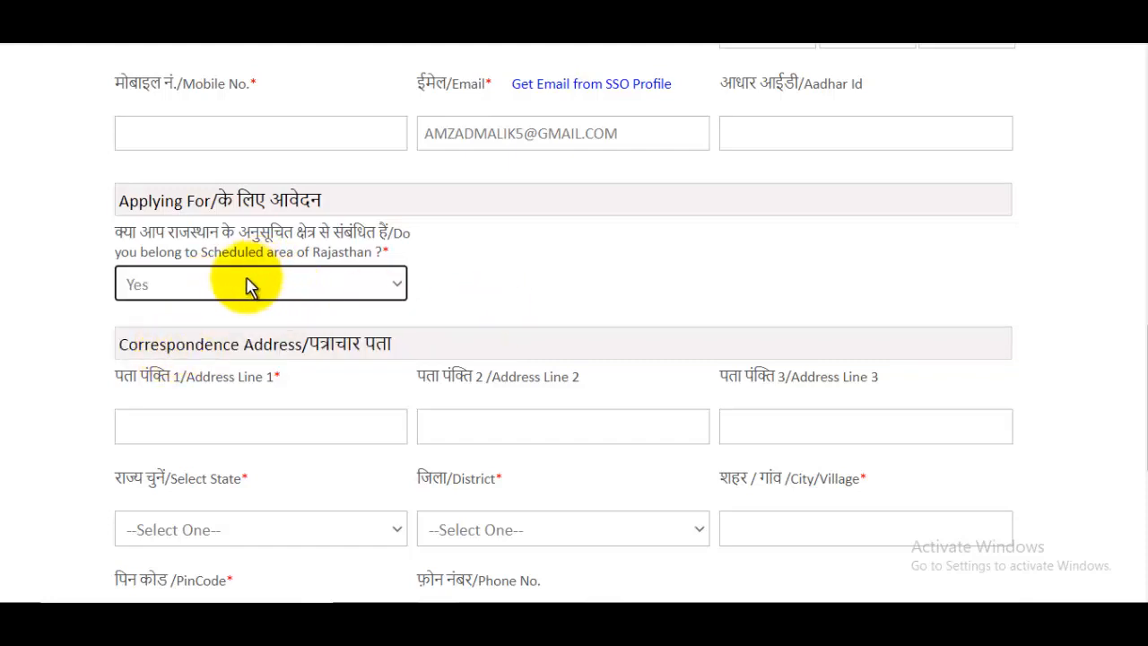
left_click(249, 284)
left_click(159, 332)
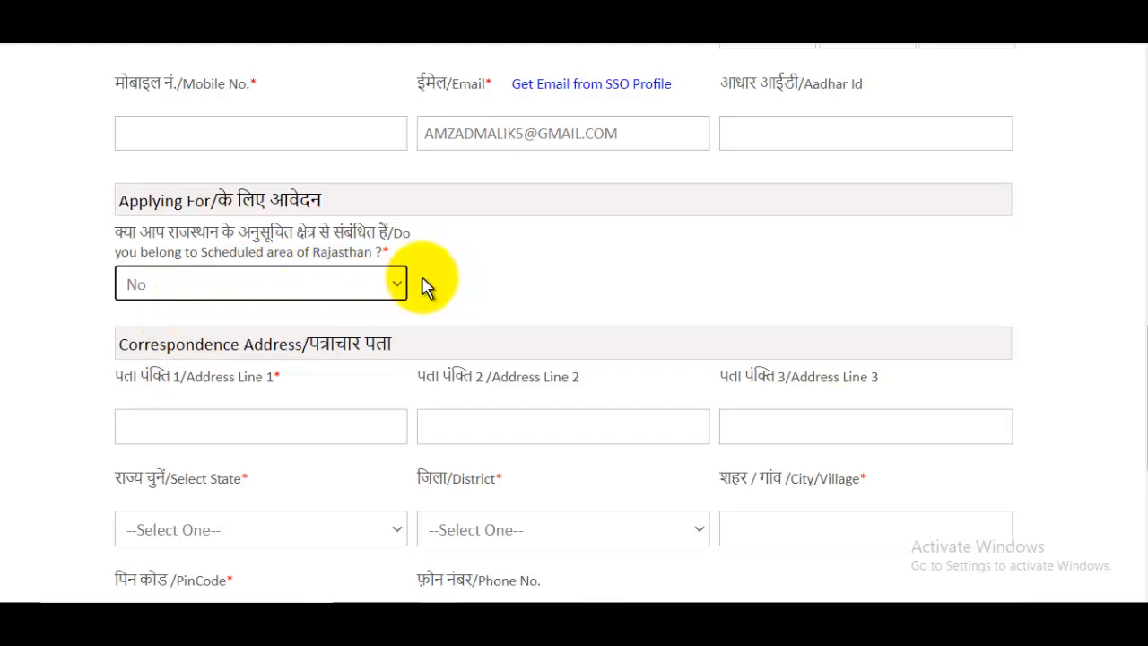
scroll(426, 285, "down", 2)
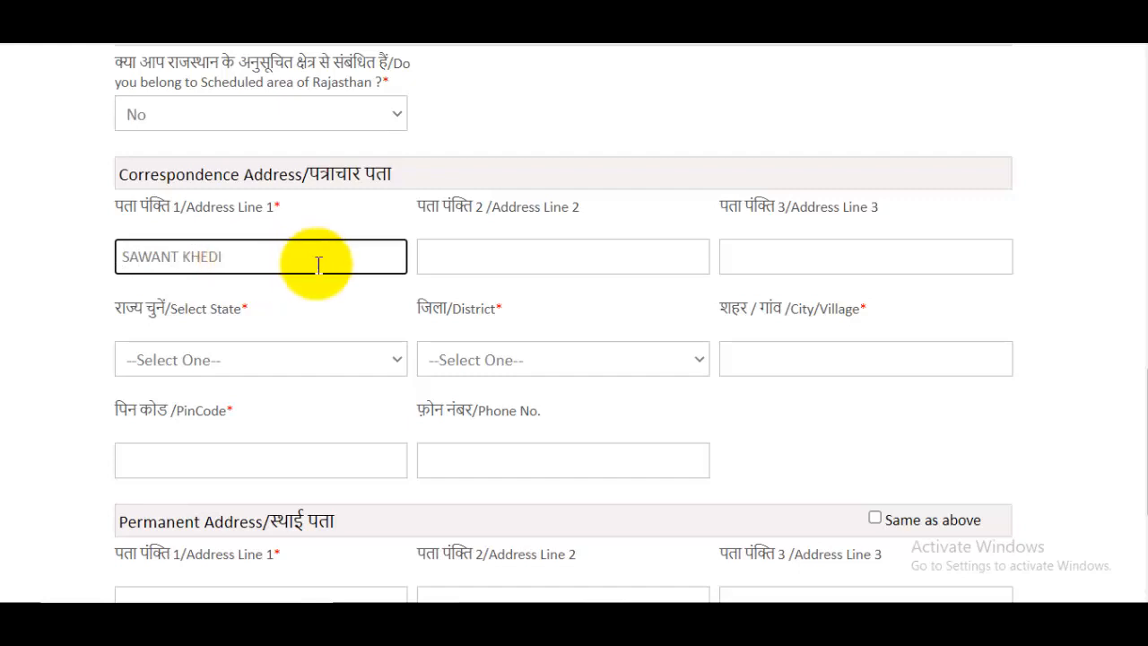
- Enter the second line of the correspondence address
left_click(546, 258)
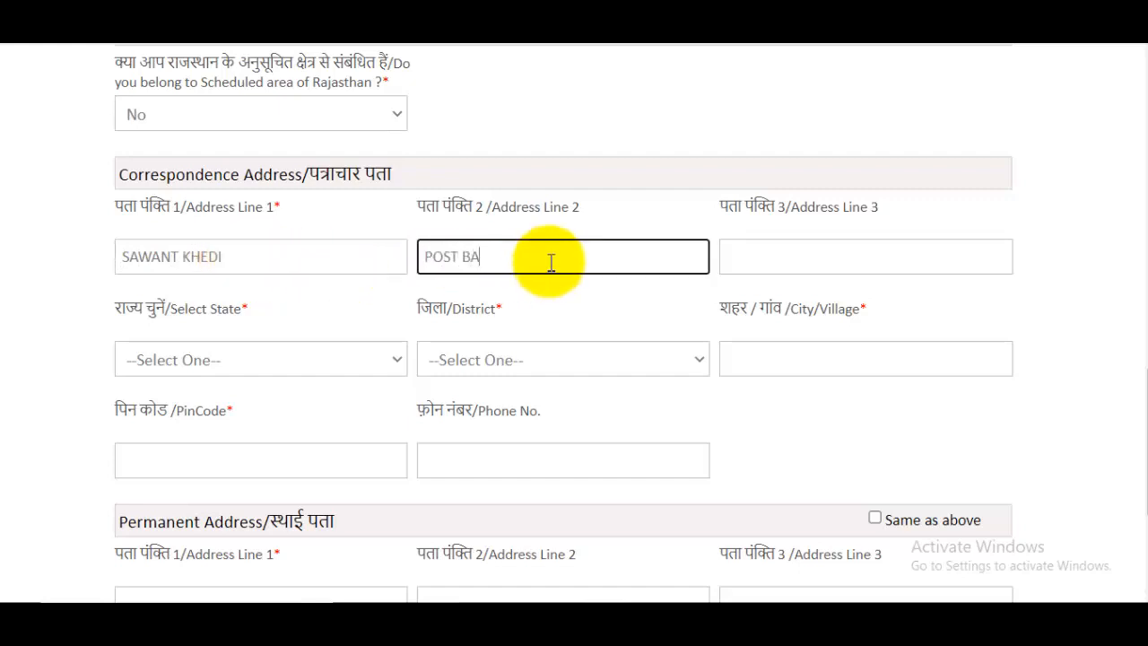
key("BackSpace")
- Set the correspondence state to Rajasthan and district to Ajmer
left_click(269, 374)
key("r")
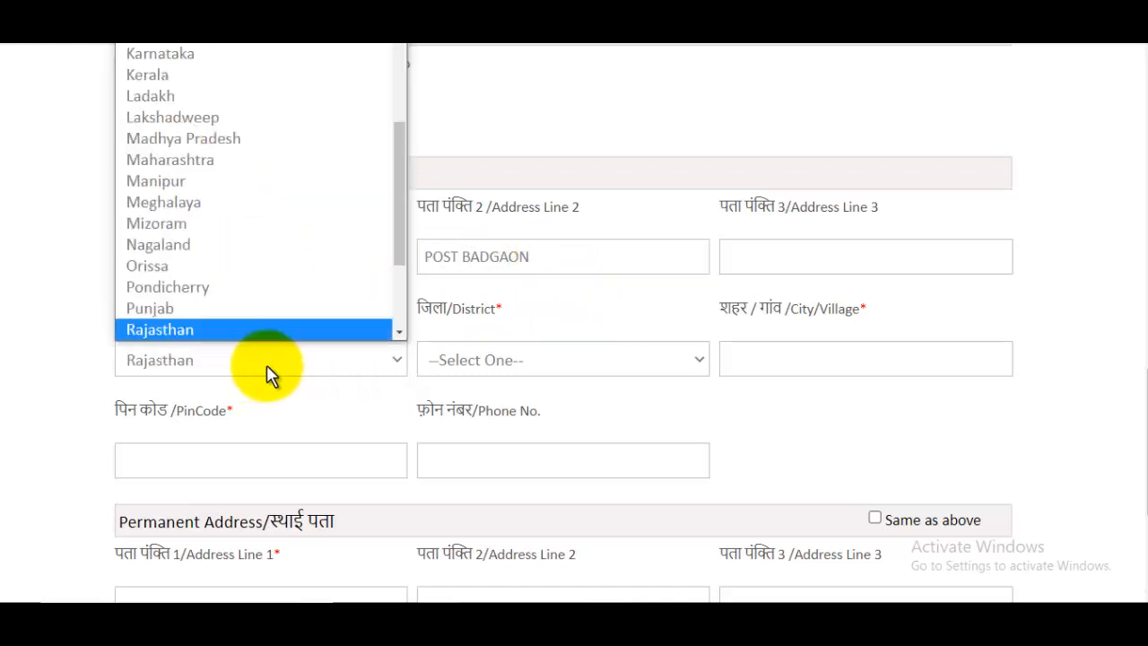
scroll(289, 332, "down", 1)
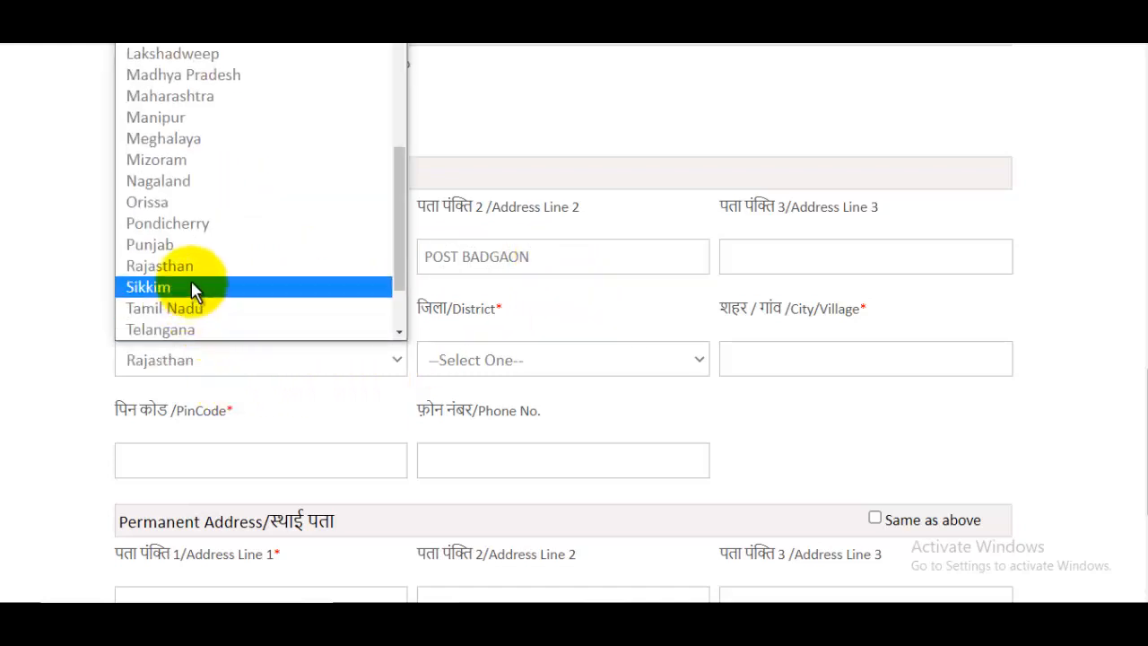
left_click(209, 264)
left_click(503, 363)
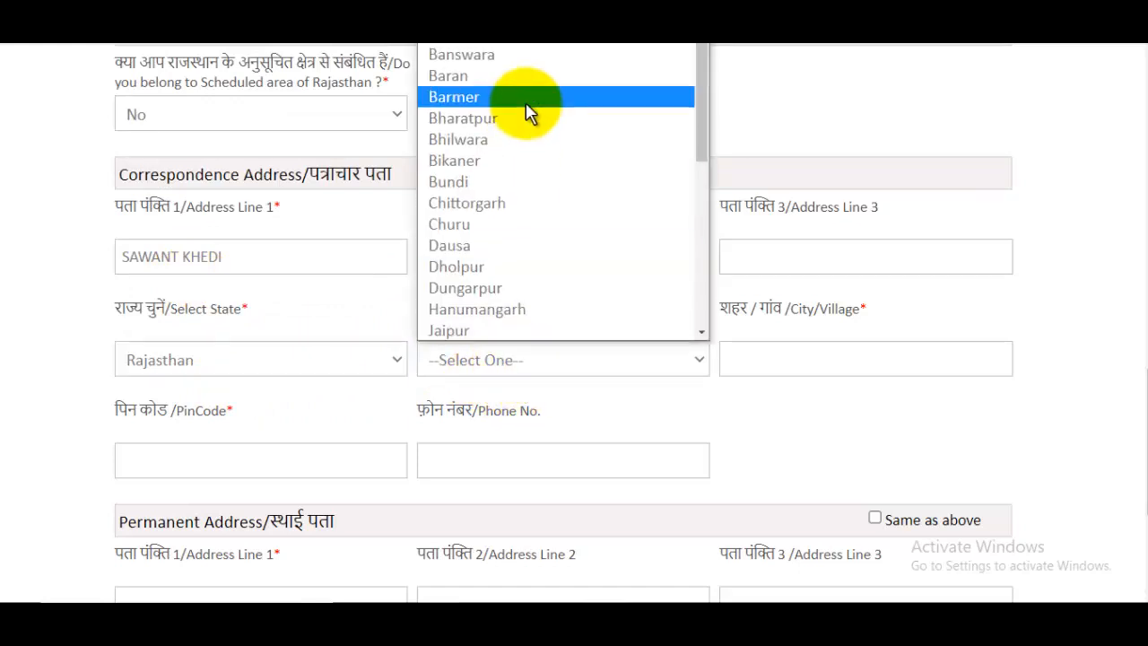
scroll(502, 72, "up", 2)
left_click(575, 73)
- Fill city and PIN code, copy the address to permanent, and continue to Personal Details
left_click(849, 356)
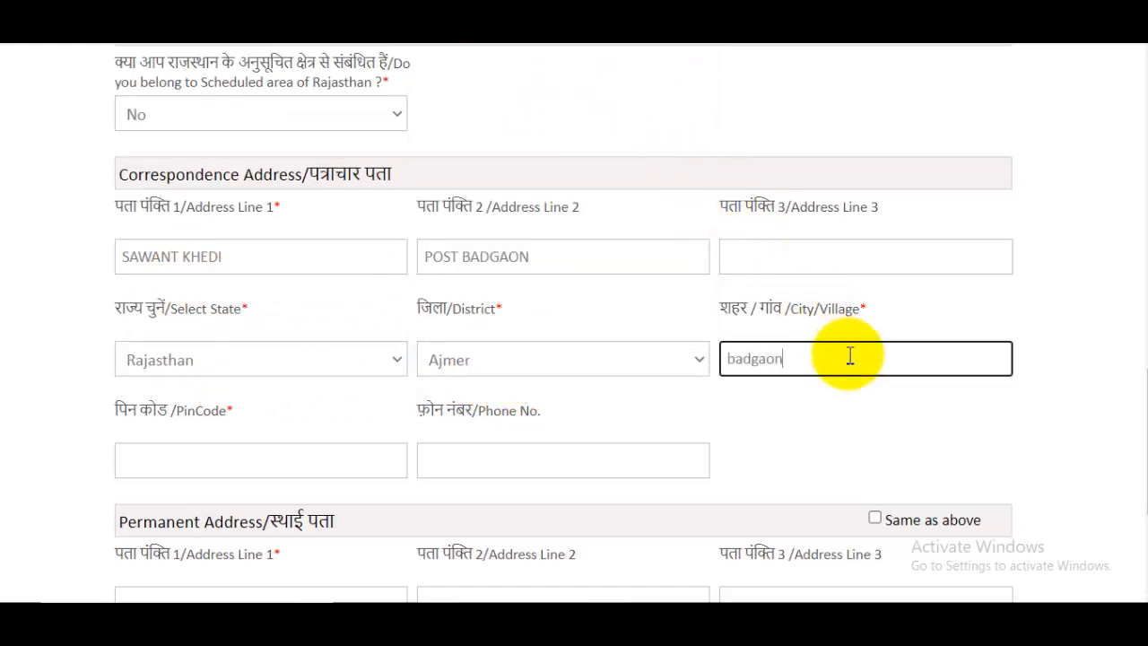
left_click(298, 473)
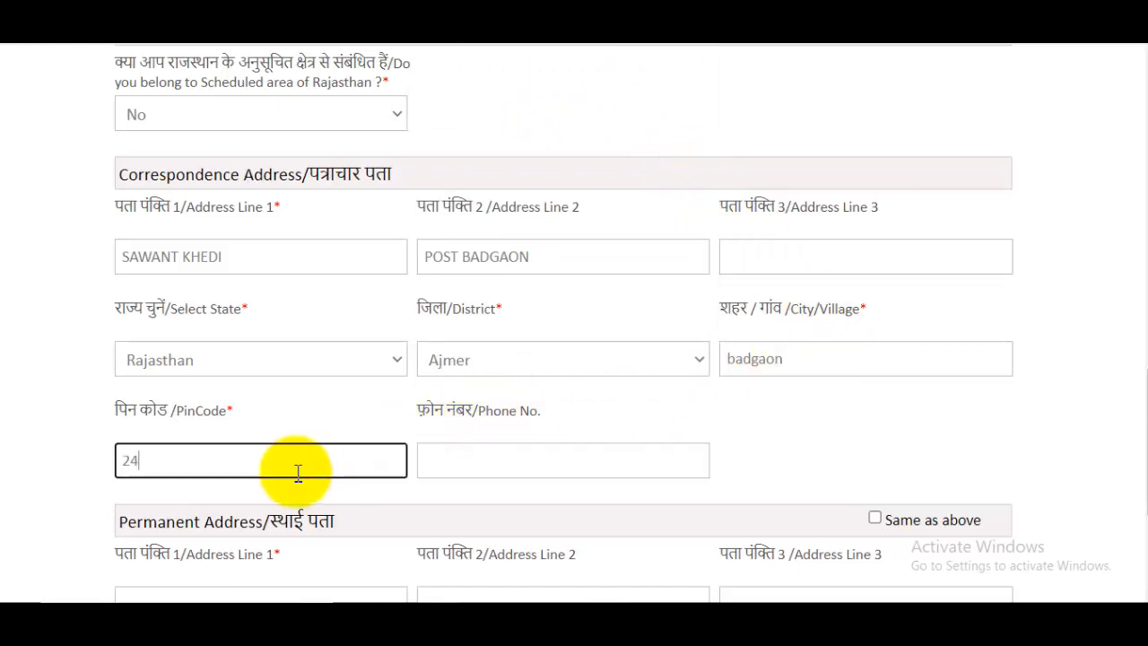
scroll(326, 469, "down", 3)
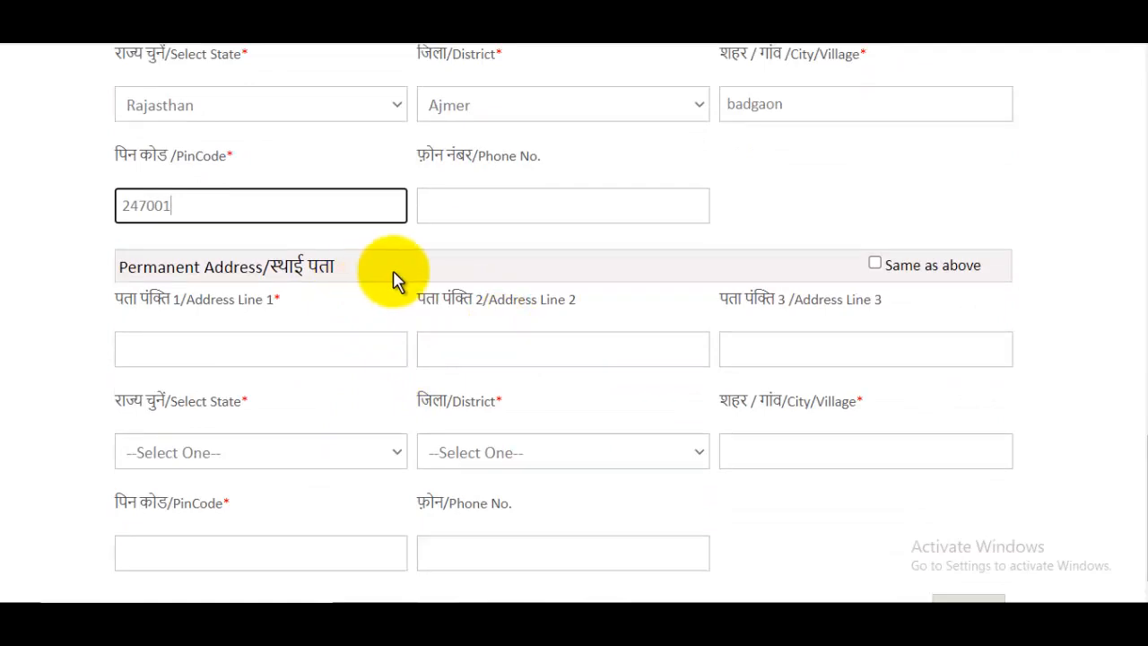
left_click(875, 264)
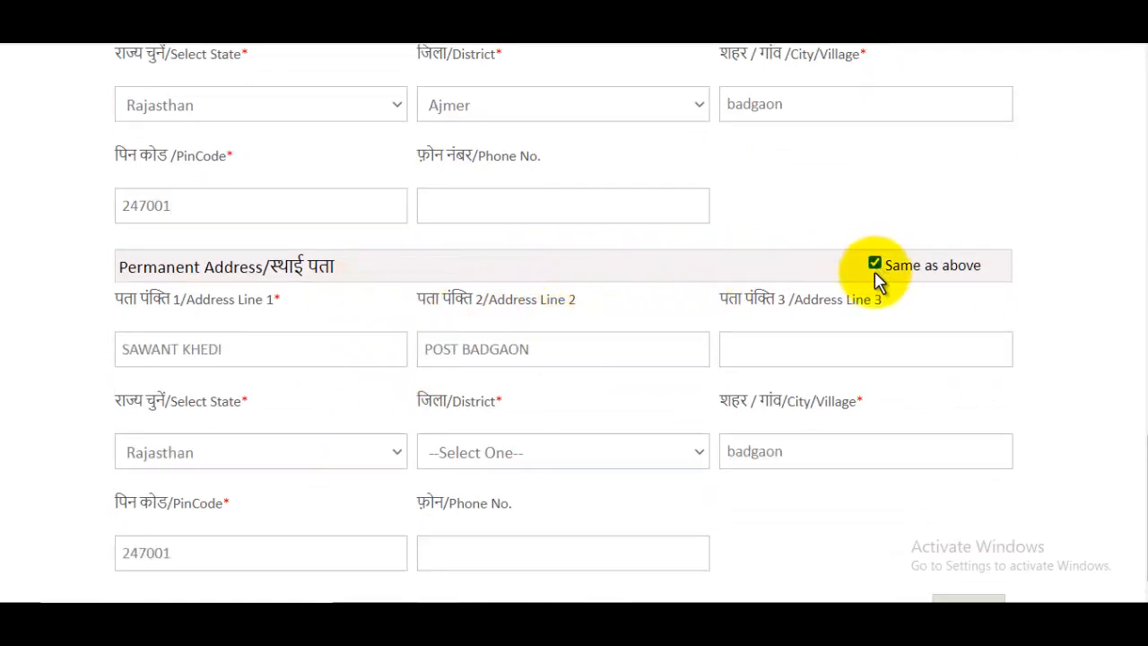
scroll(811, 340, "down", 1)
scroll(802, 315, "up", 10)
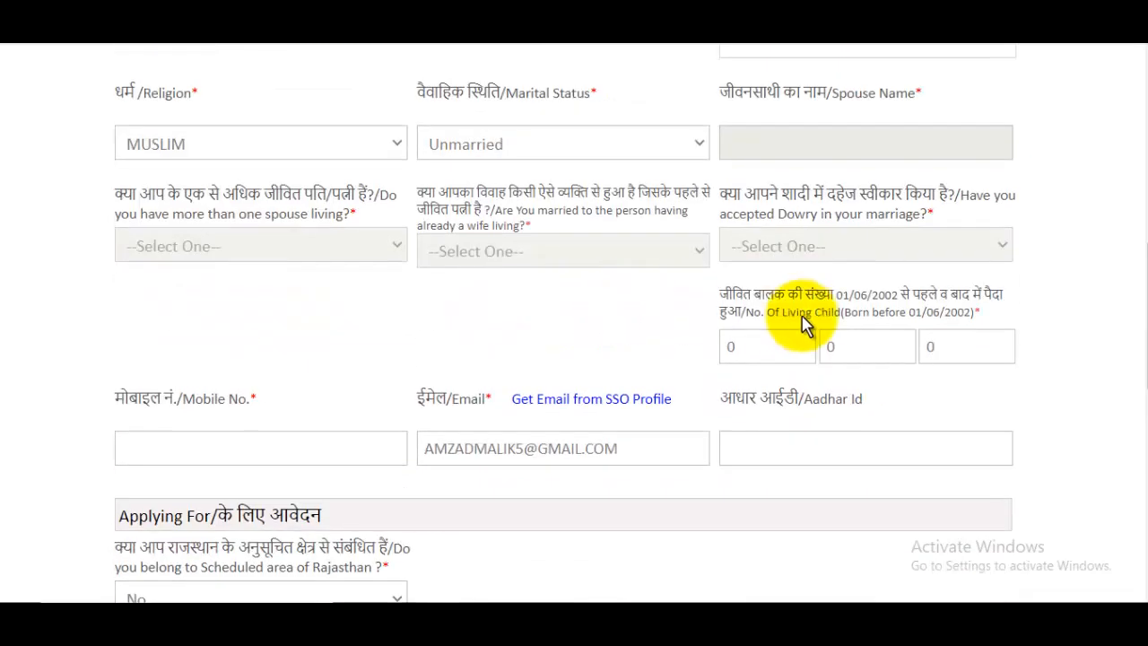
scroll(812, 315, "down", 10)
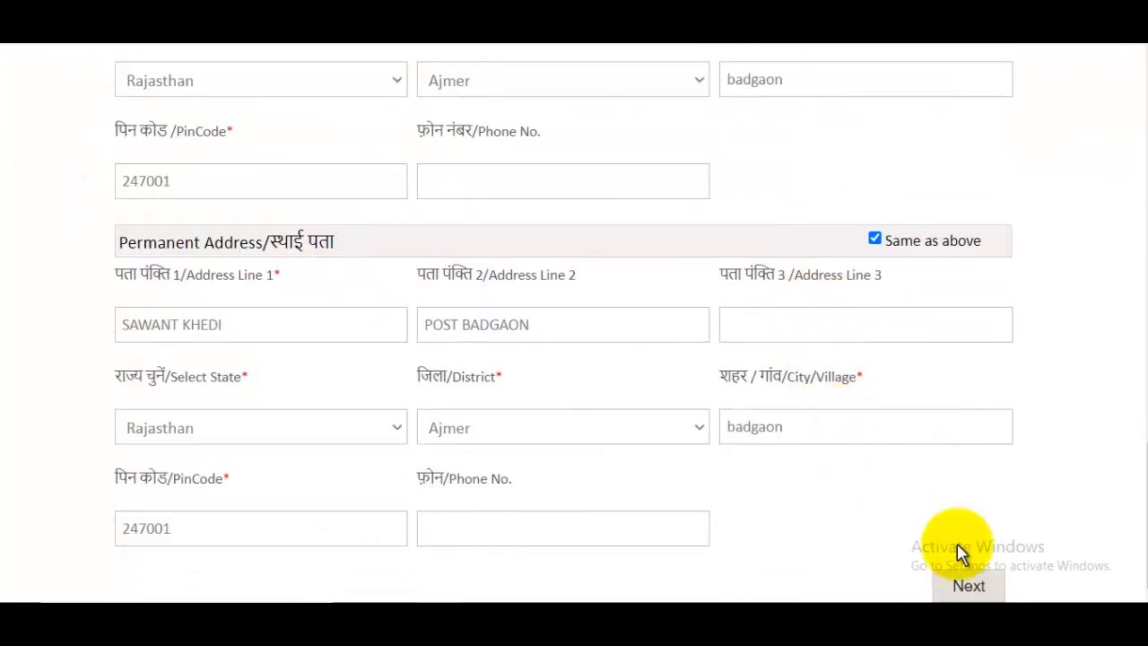
left_click(973, 589)
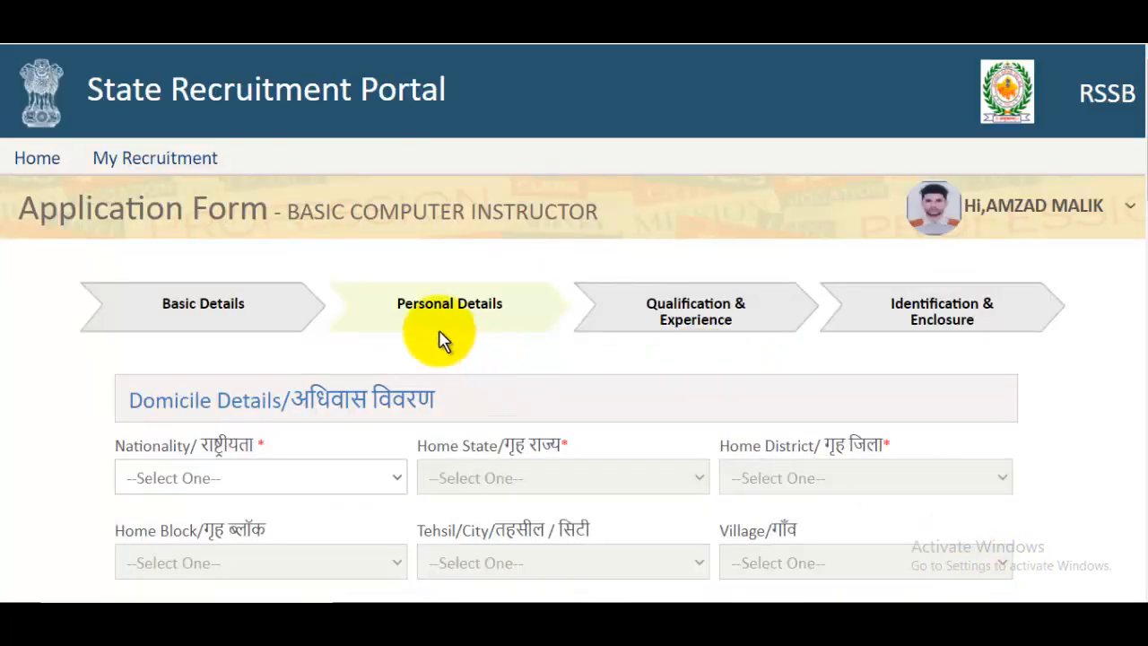
- Set nationality to Indian, home state to Rajasthan and home district to Ajmer
left_click_drag(405, 303, 525, 312)
scroll(524, 312, "down", 2)
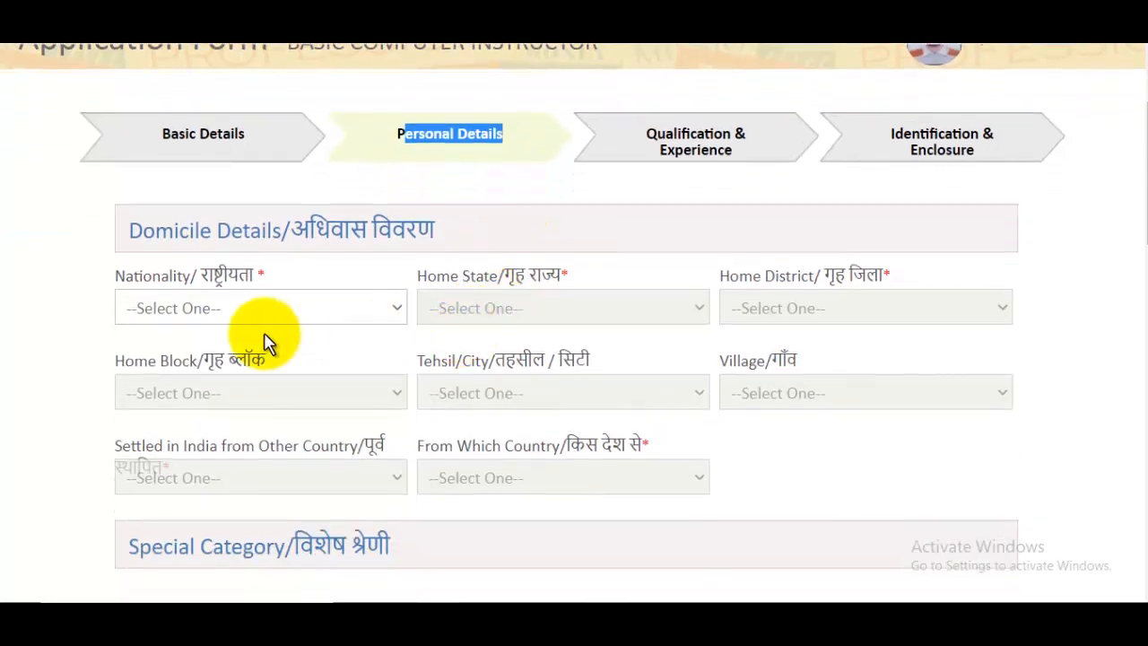
left_click(198, 318)
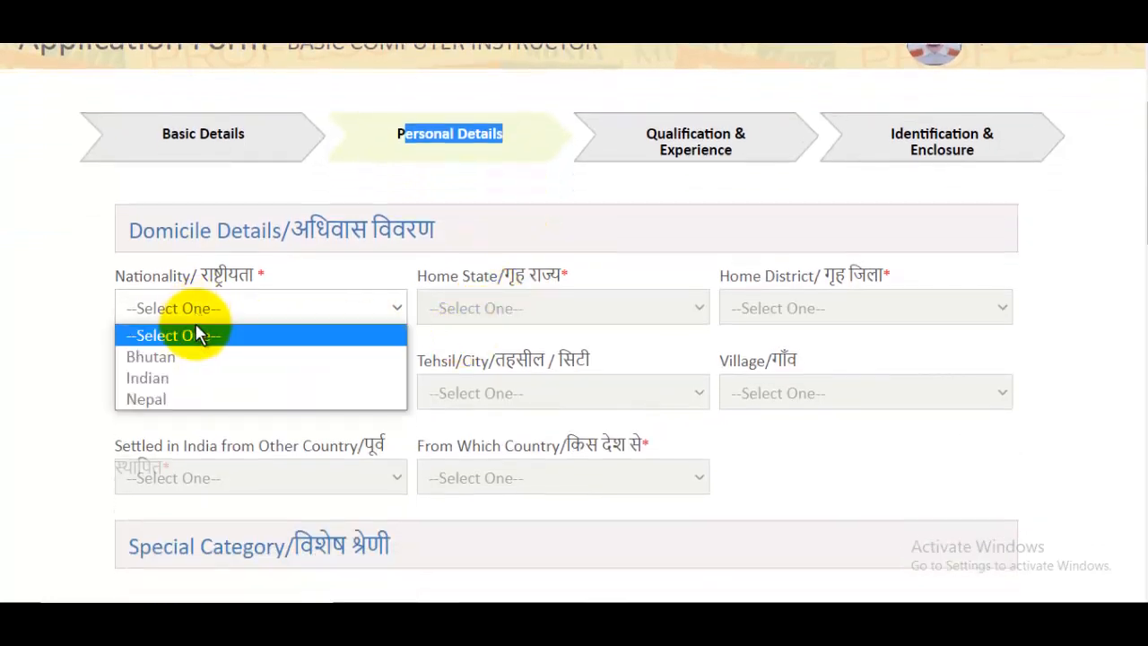
left_click(168, 377)
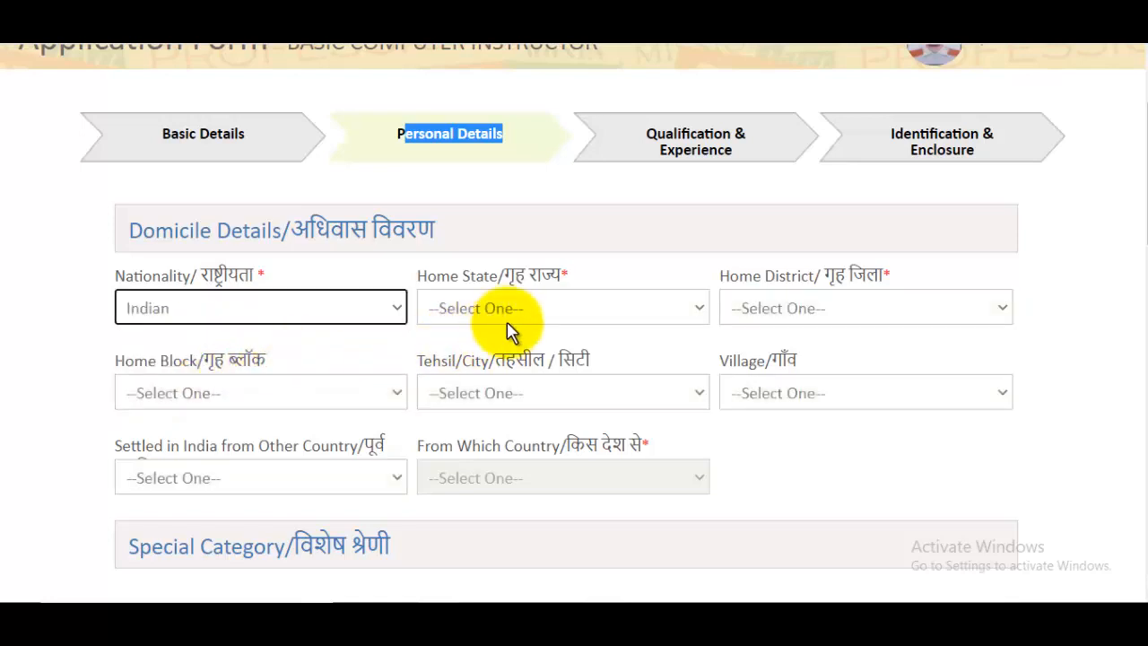
left_click(508, 316)
key("r")
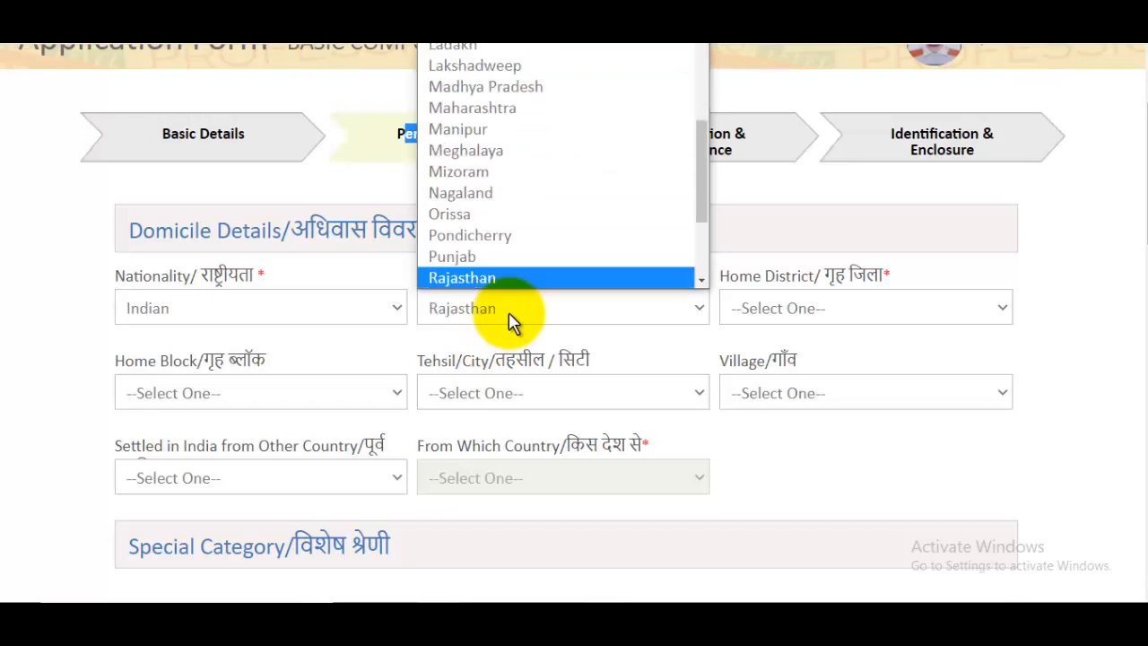
left_click(471, 278)
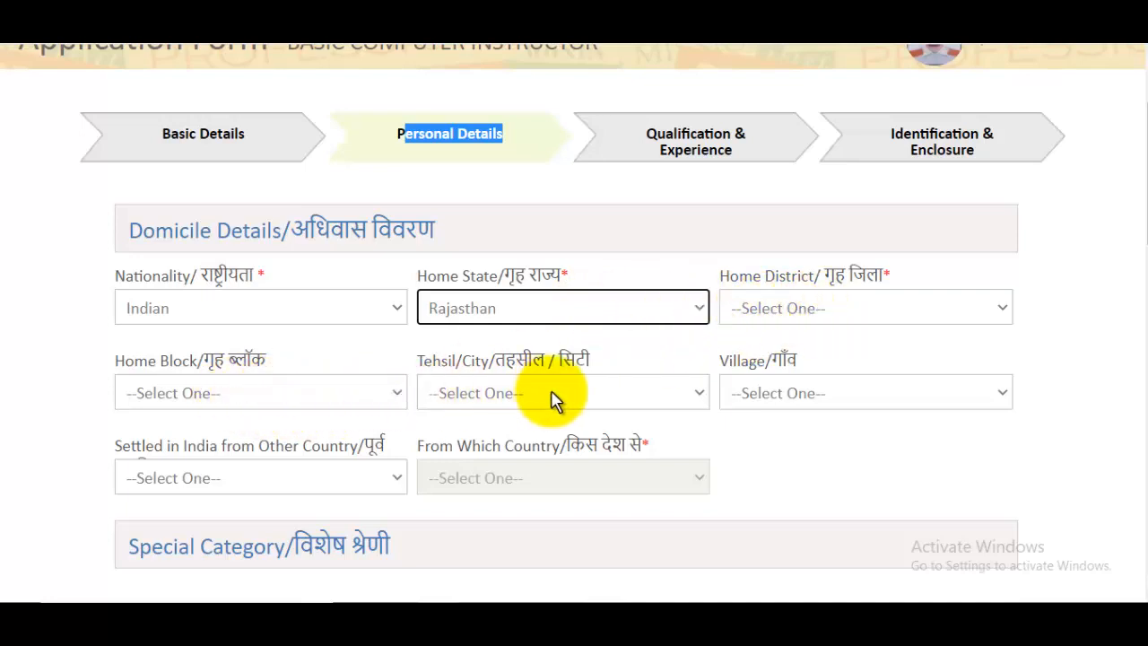
left_click(800, 312)
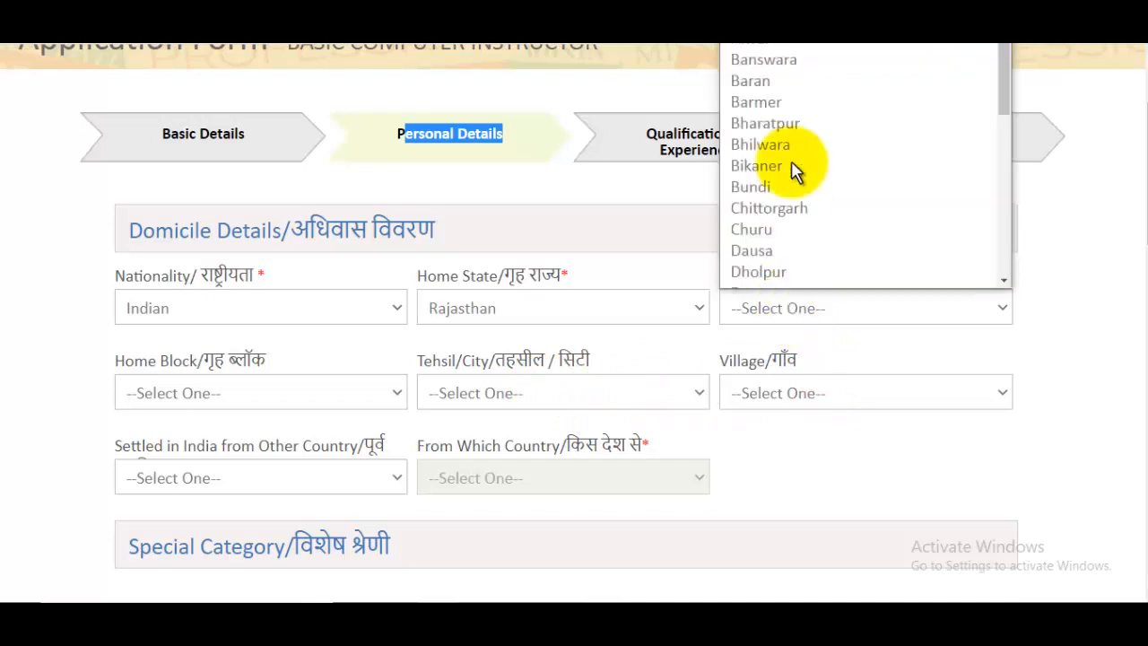
scroll(764, 40, "up", 1)
left_click(764, 39)
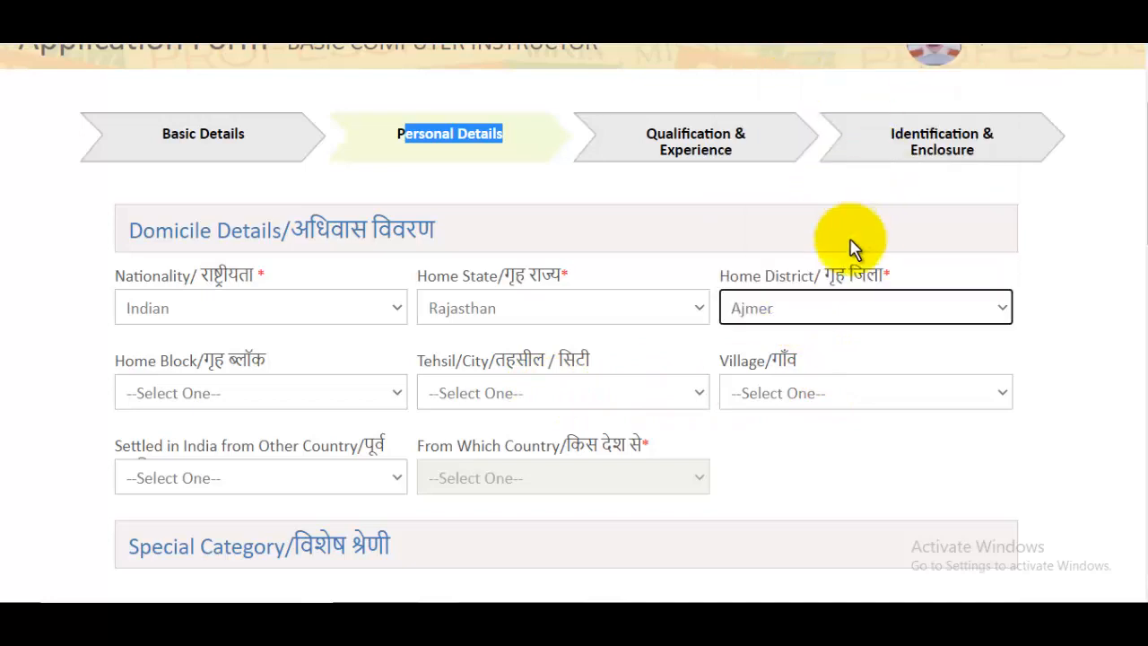
- Choose block Arain, tehsil Ajmer, village Aakhri, and answer No to settled from abroad
left_click(256, 392)
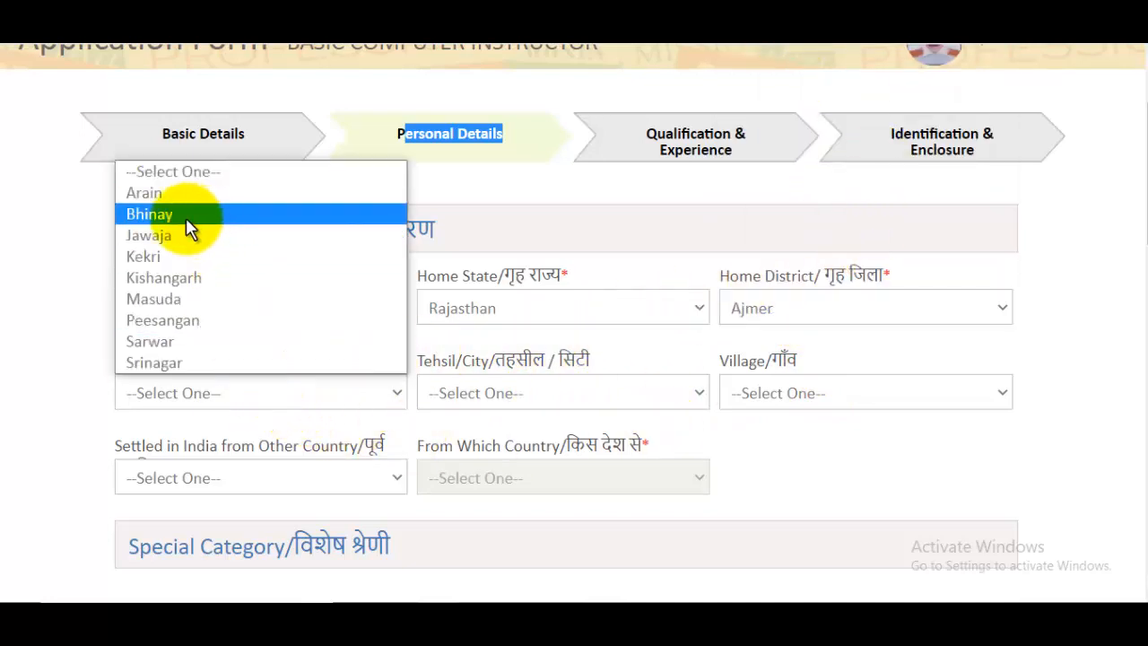
left_click(183, 193)
left_click(520, 394)
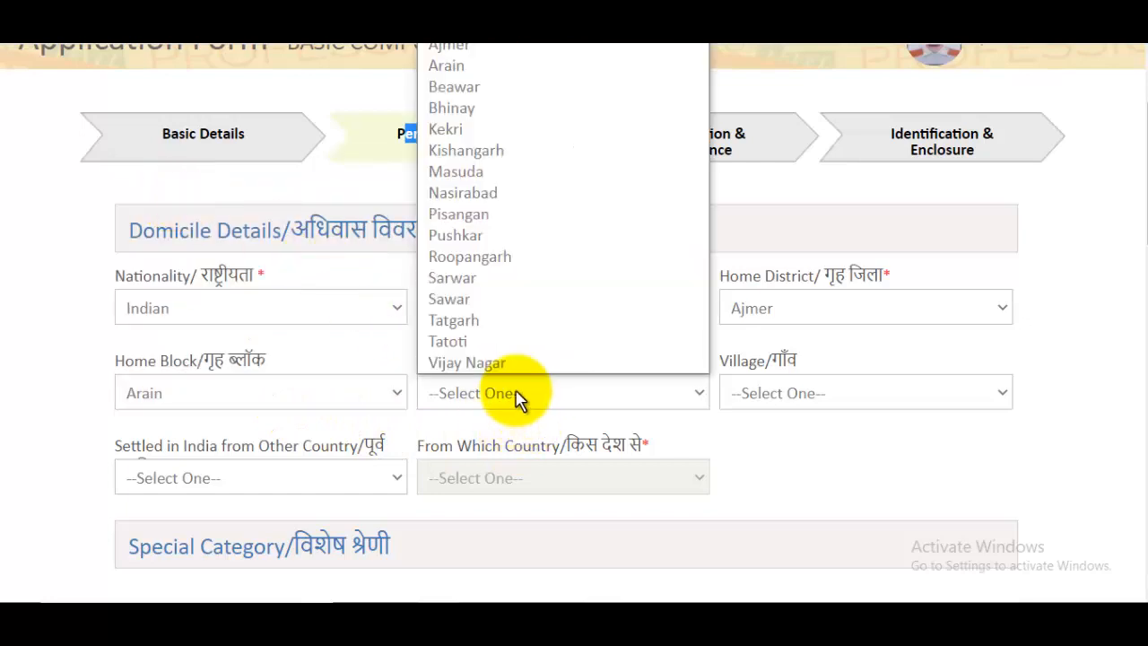
left_click(451, 45)
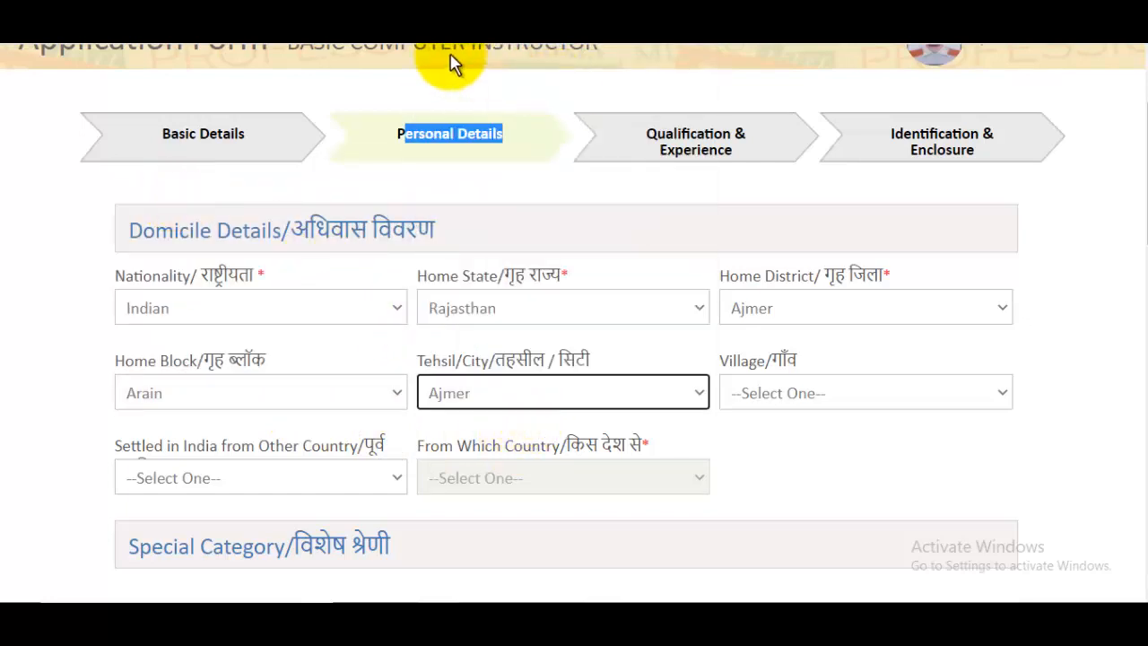
left_click(802, 395)
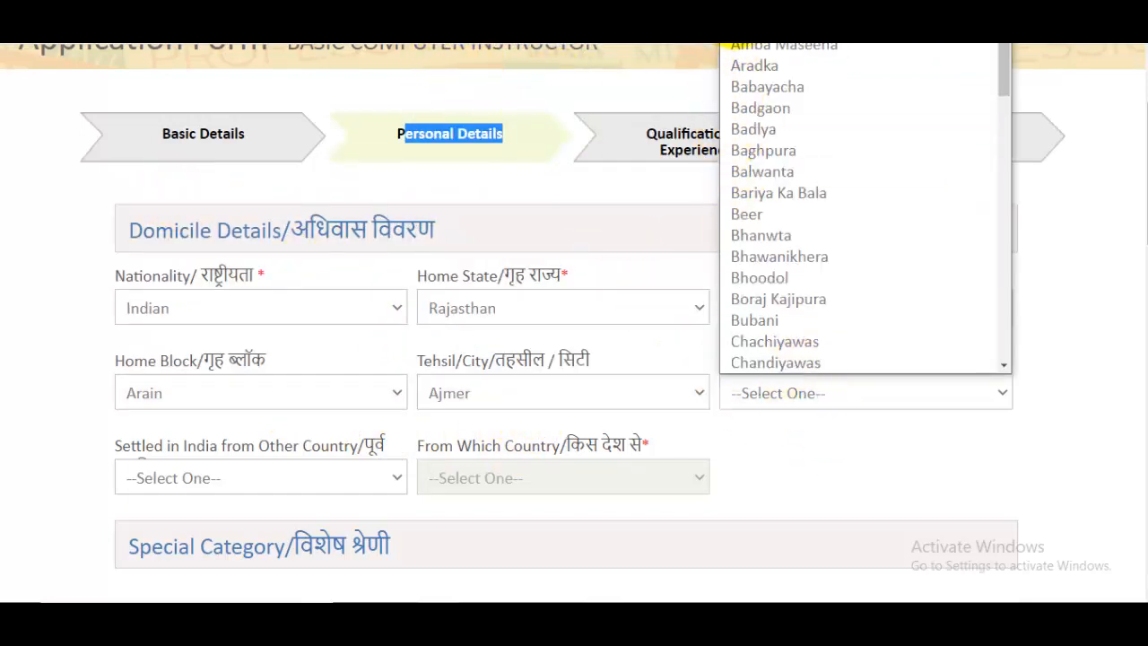
scroll(778, 41, "up", 1)
left_click(771, 41)
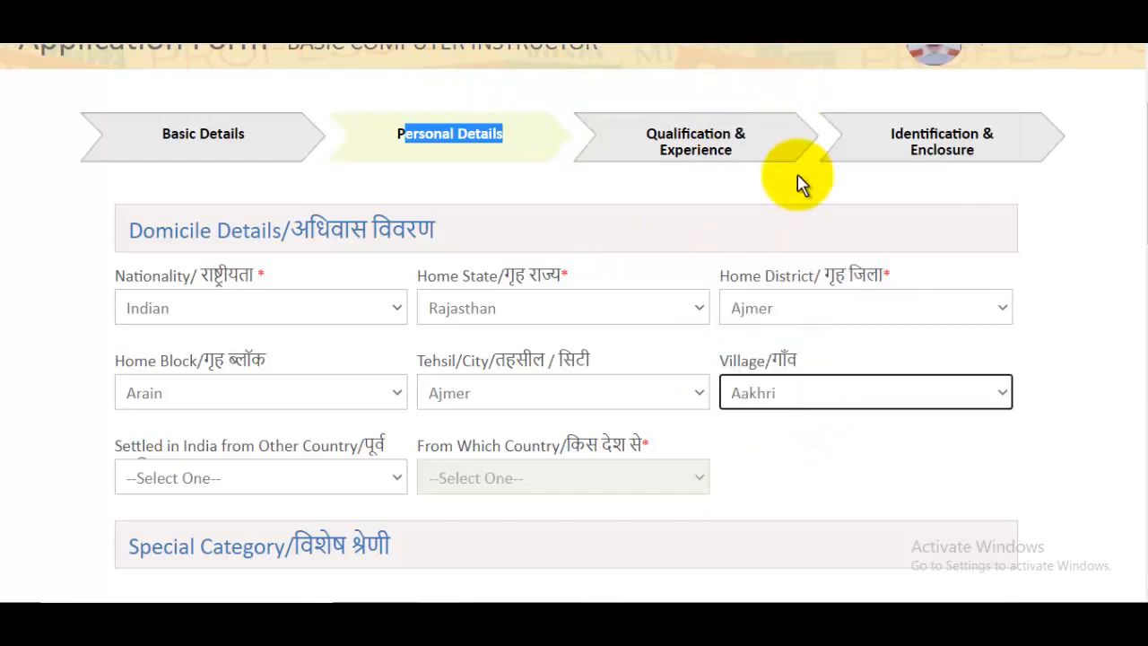
scroll(685, 301, "down", 2)
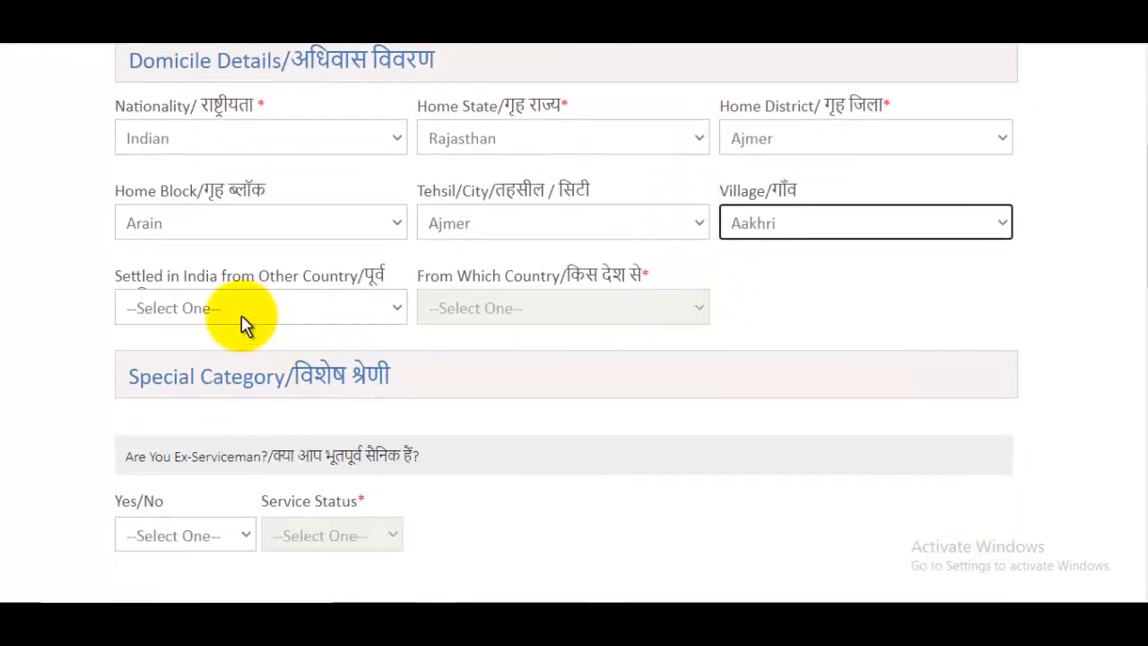
left_click(248, 312)
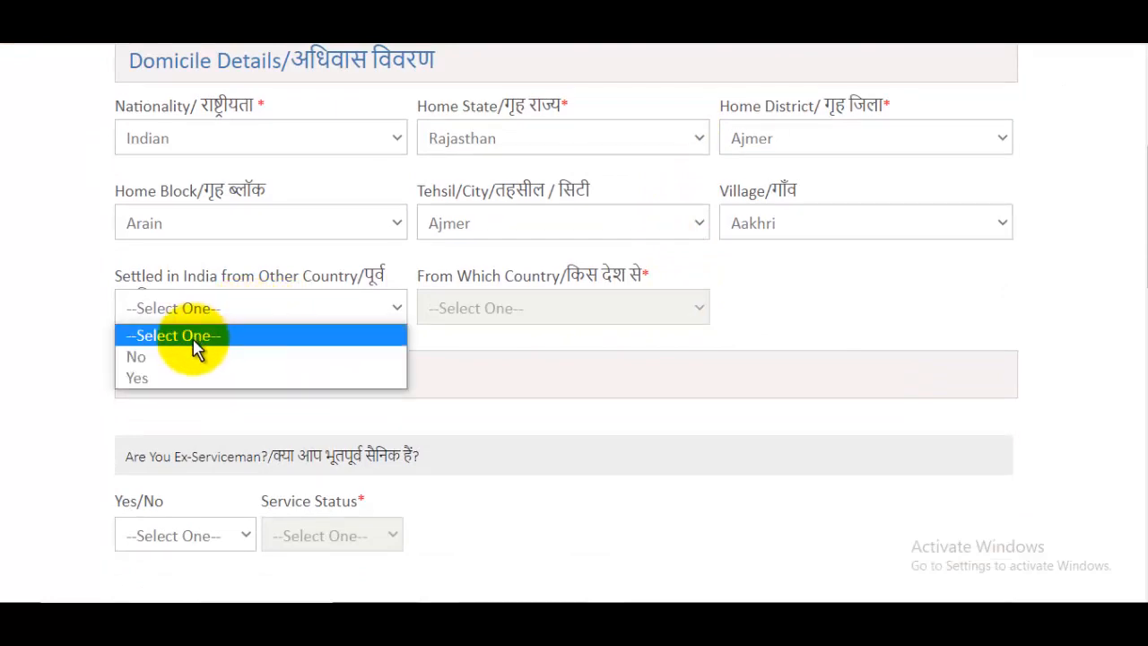
left_click(149, 362)
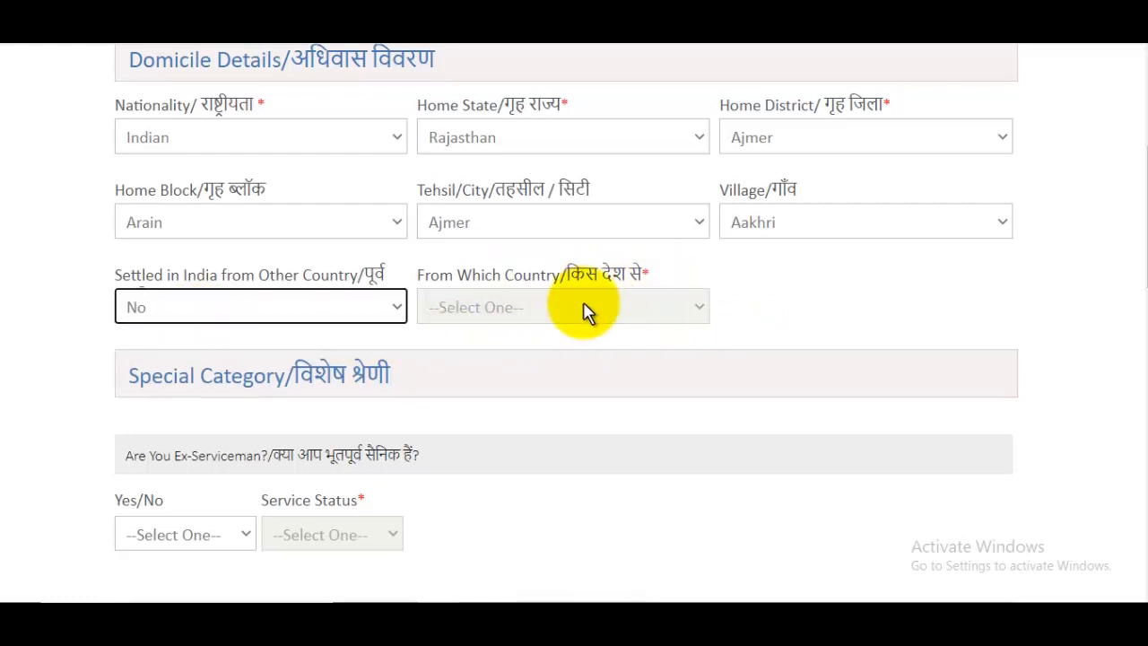
- Answer No to the Ex-Serviceman, outstanding sports person and NCC Cadet instructor questions
scroll(520, 318, "down", 2)
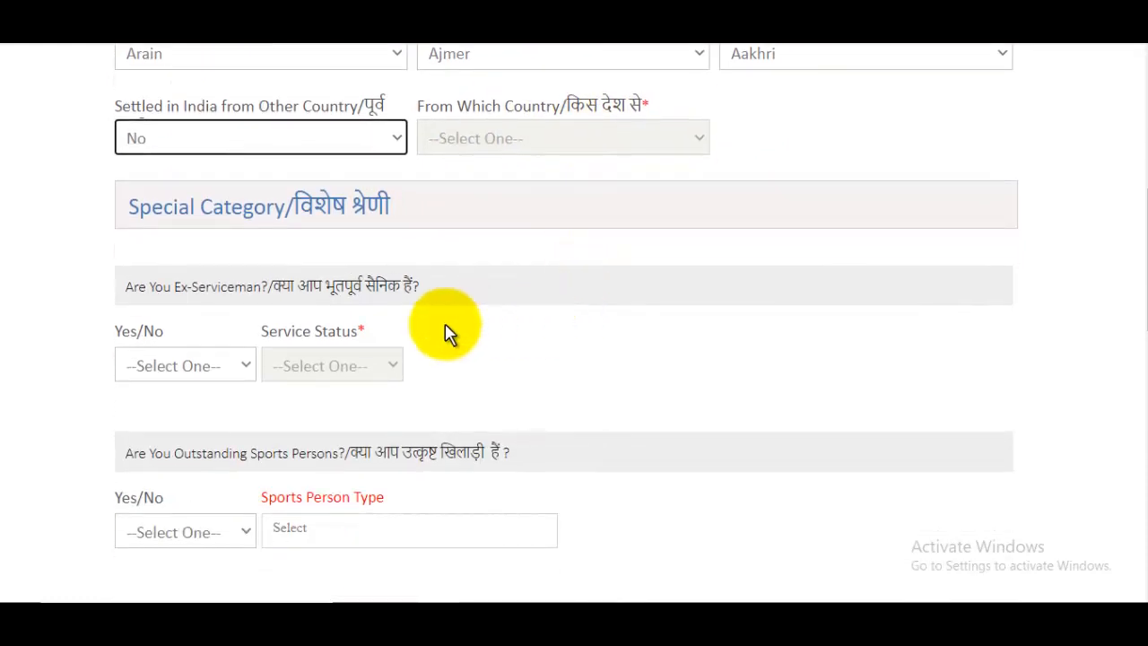
left_click(192, 366)
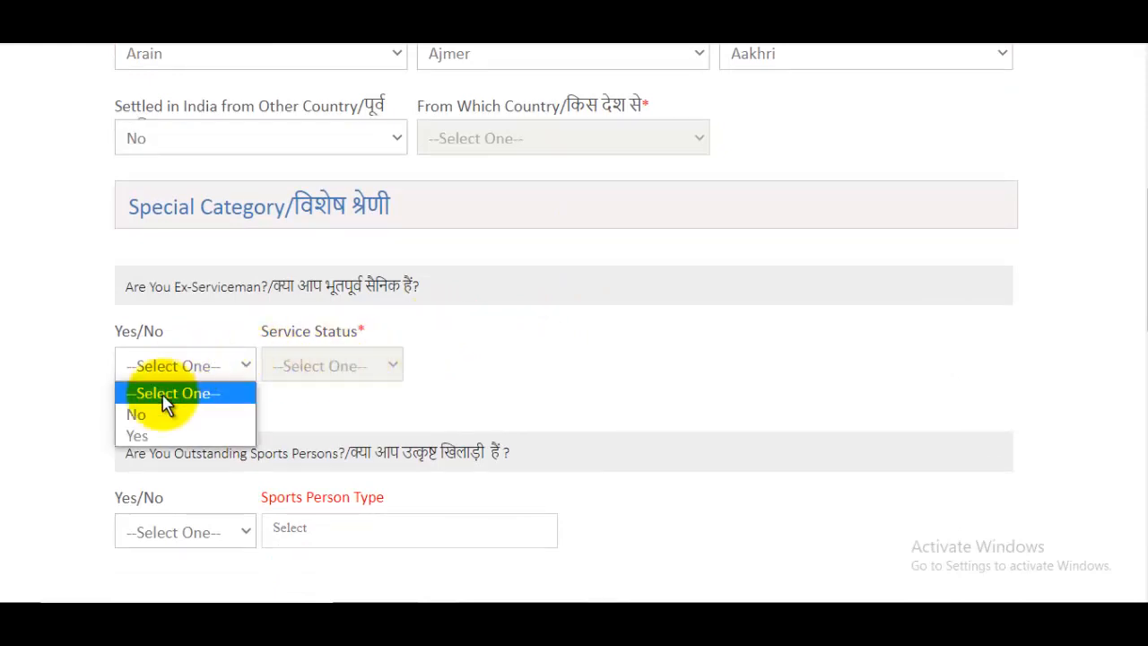
left_click(143, 416)
scroll(492, 326, "down", 2)
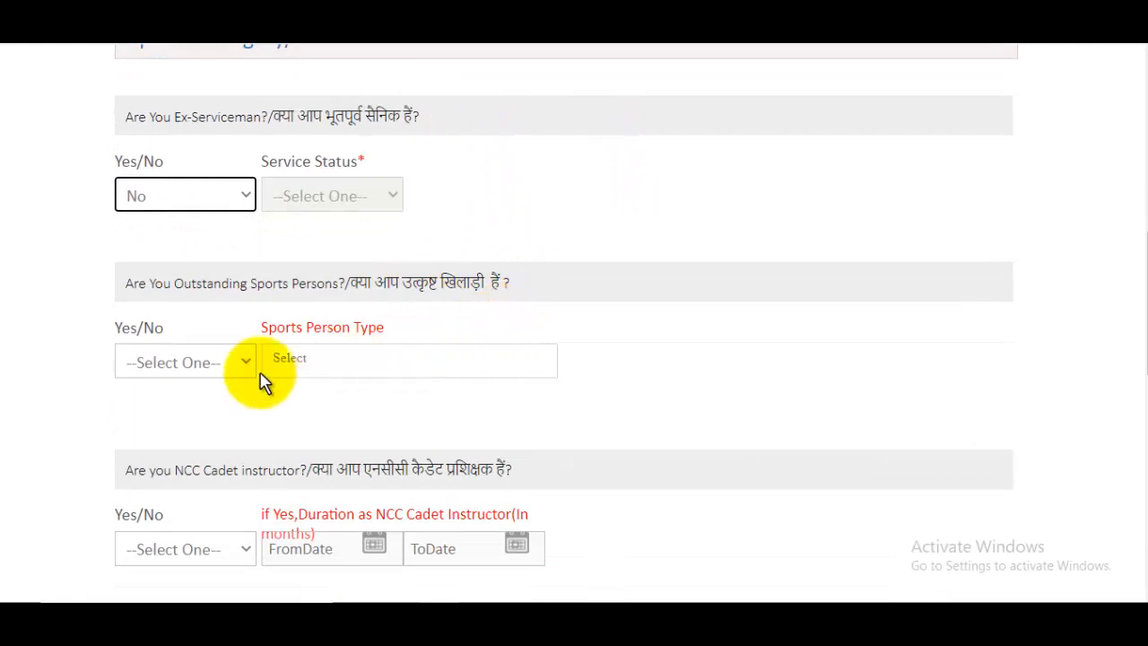
left_click(214, 363)
left_click(141, 411)
scroll(622, 333, "down", 2)
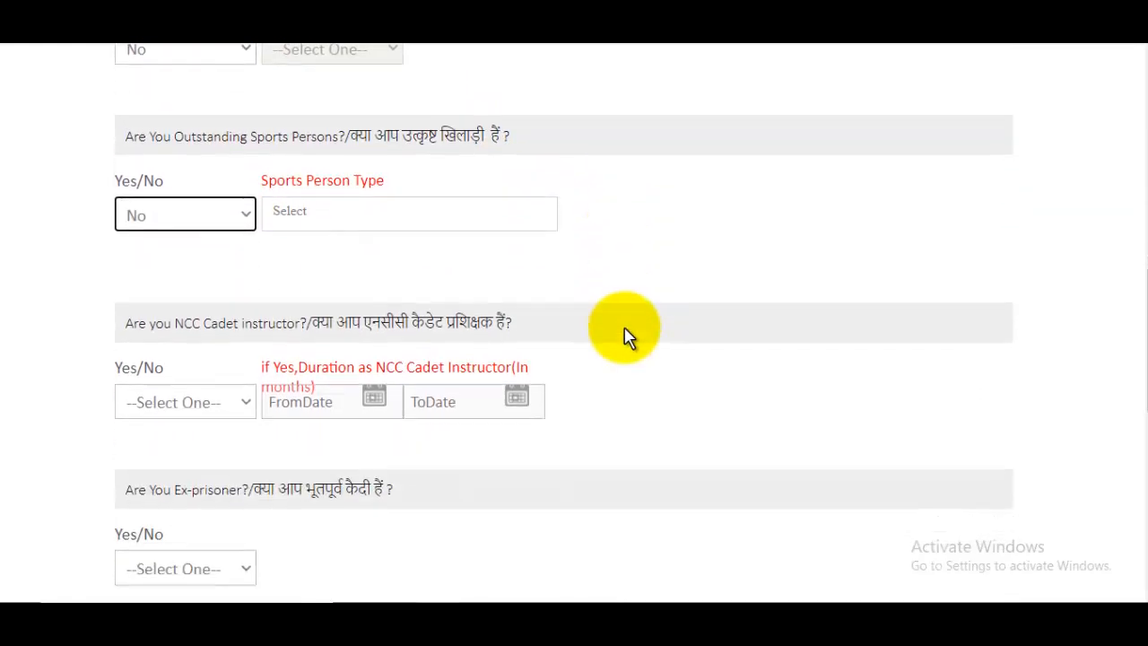
left_click_drag(372, 299, 494, 303)
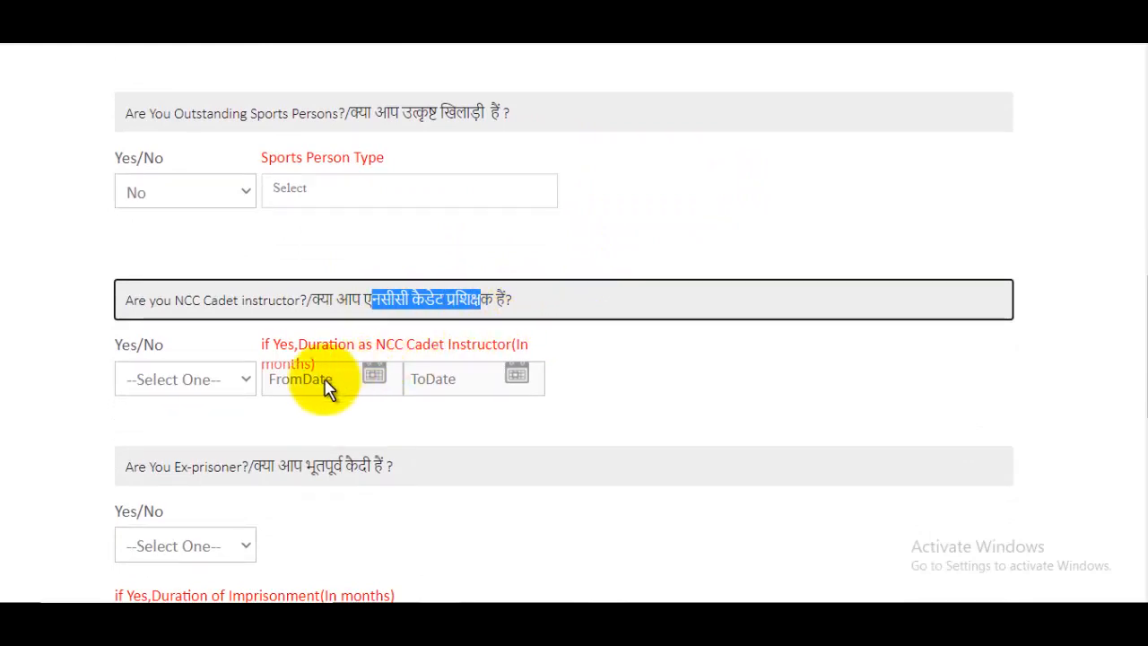
left_click(188, 379)
left_click(148, 429)
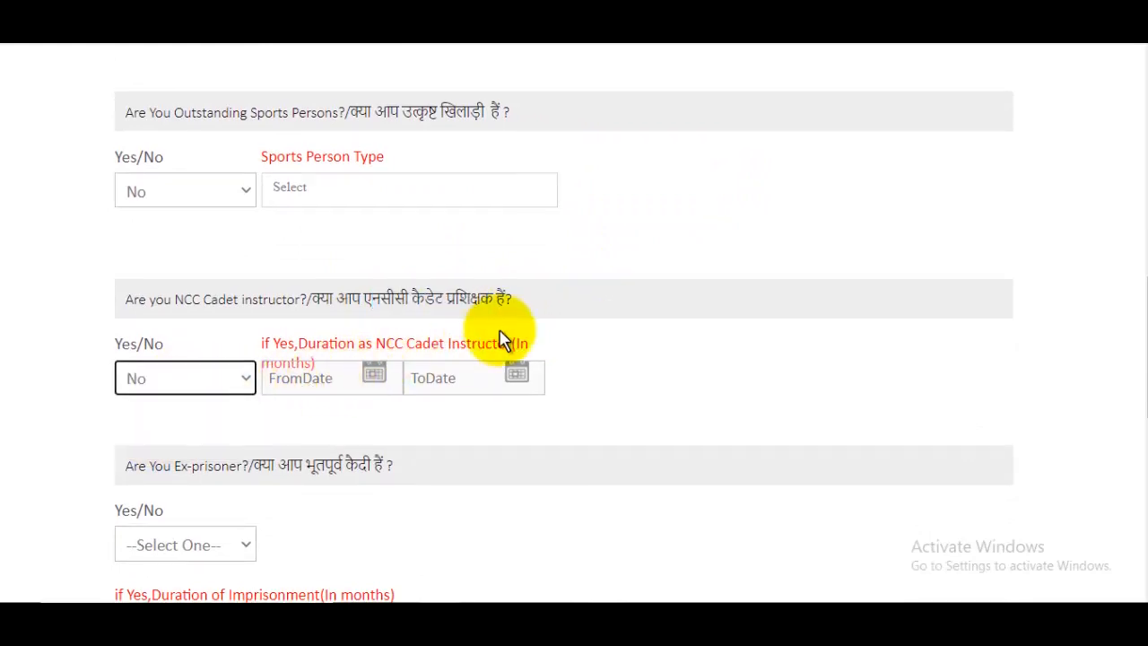
- Answer No to the Ex-prisoner and existing state government employee questions
scroll(502, 339, "down", 2)
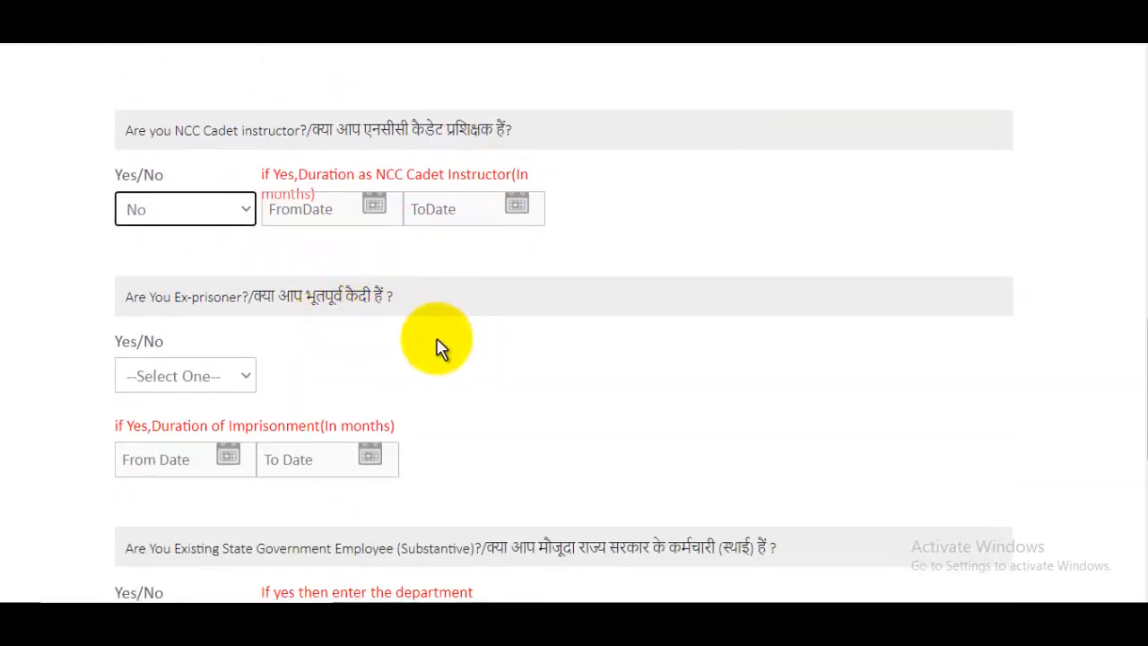
left_click(171, 380)
left_click(135, 425)
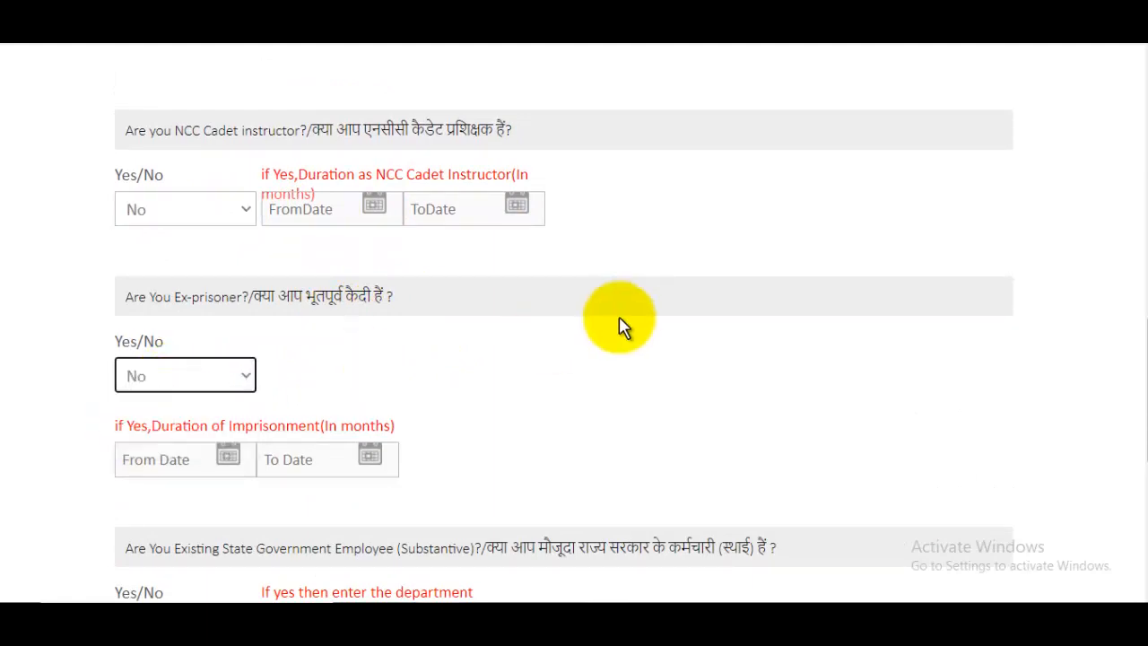
scroll(625, 318, "down", 2)
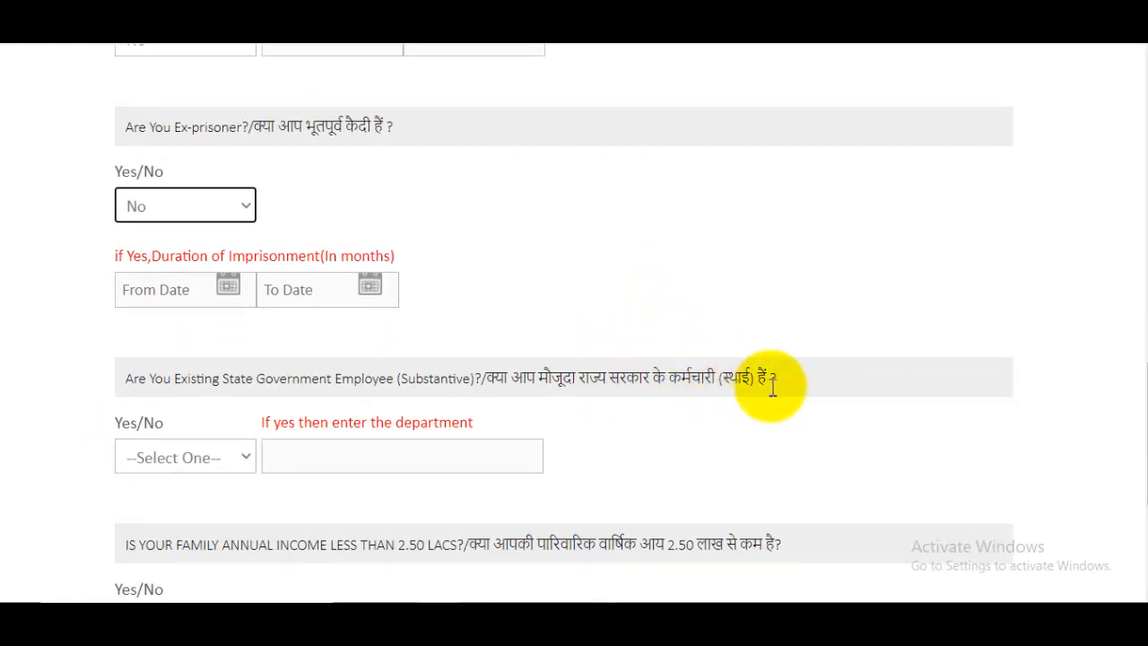
left_click(235, 464)
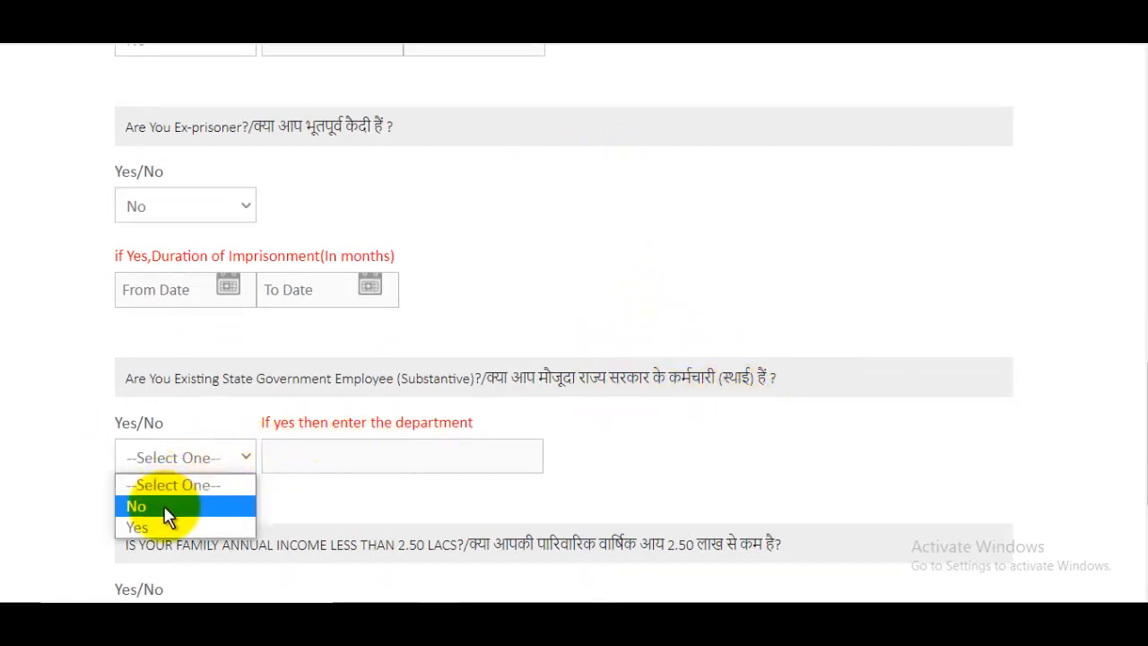
left_click(136, 506)
- Answer Yes to family income below 2.50 lakh, confirm it, and submit the page
scroll(615, 320, "down", 2)
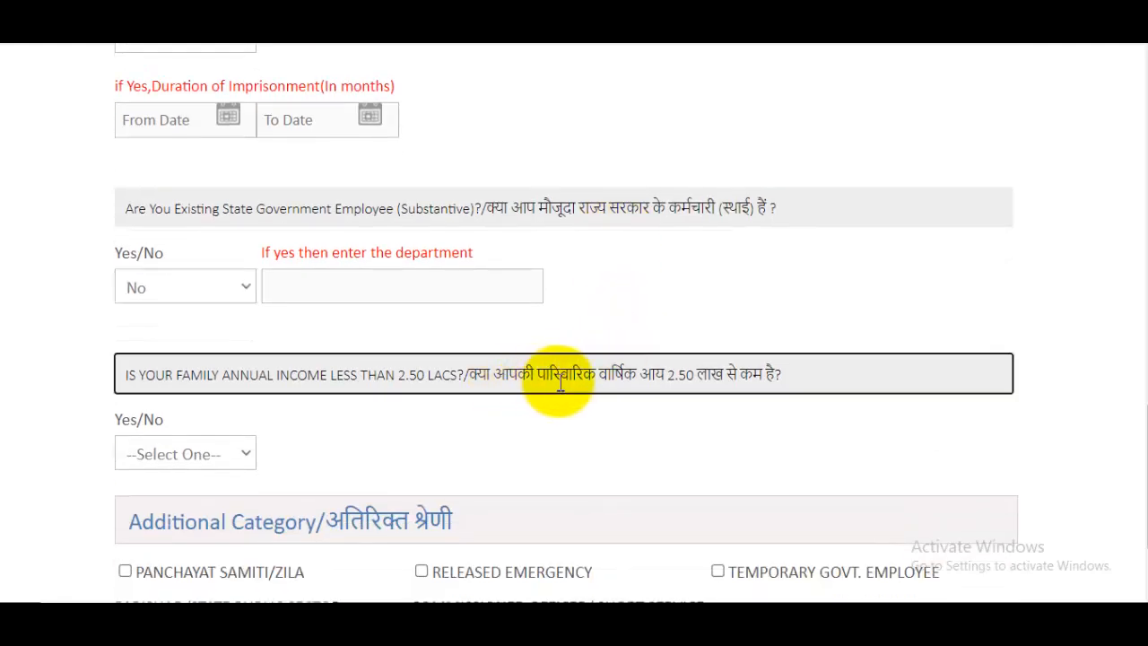
left_click_drag(509, 377, 666, 377)
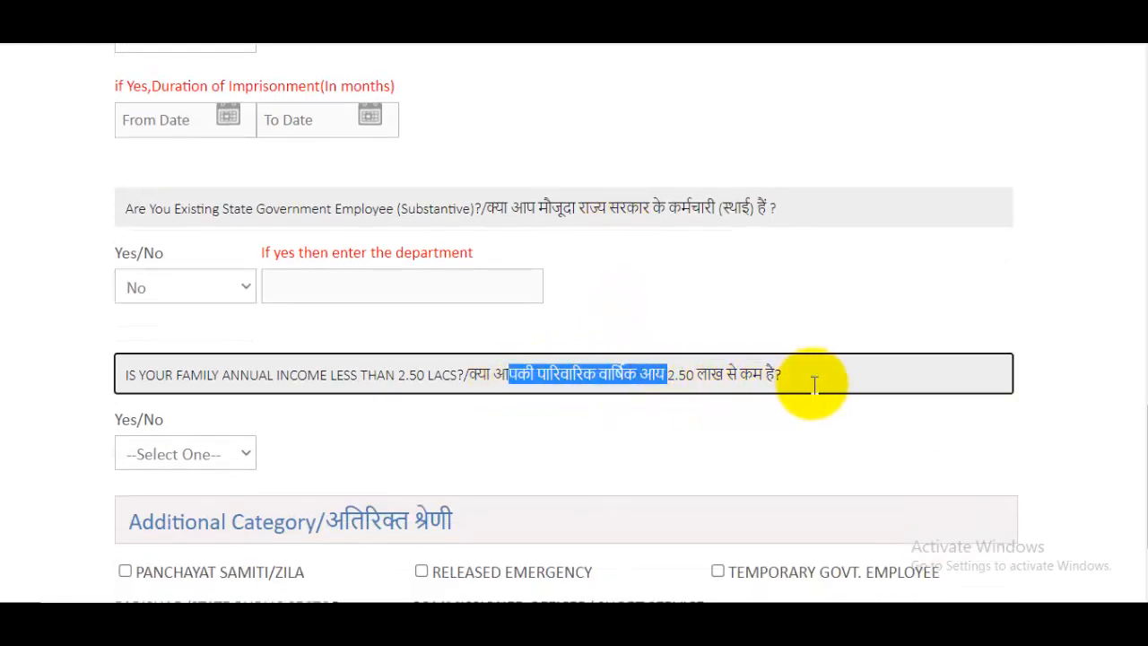
left_click(216, 461)
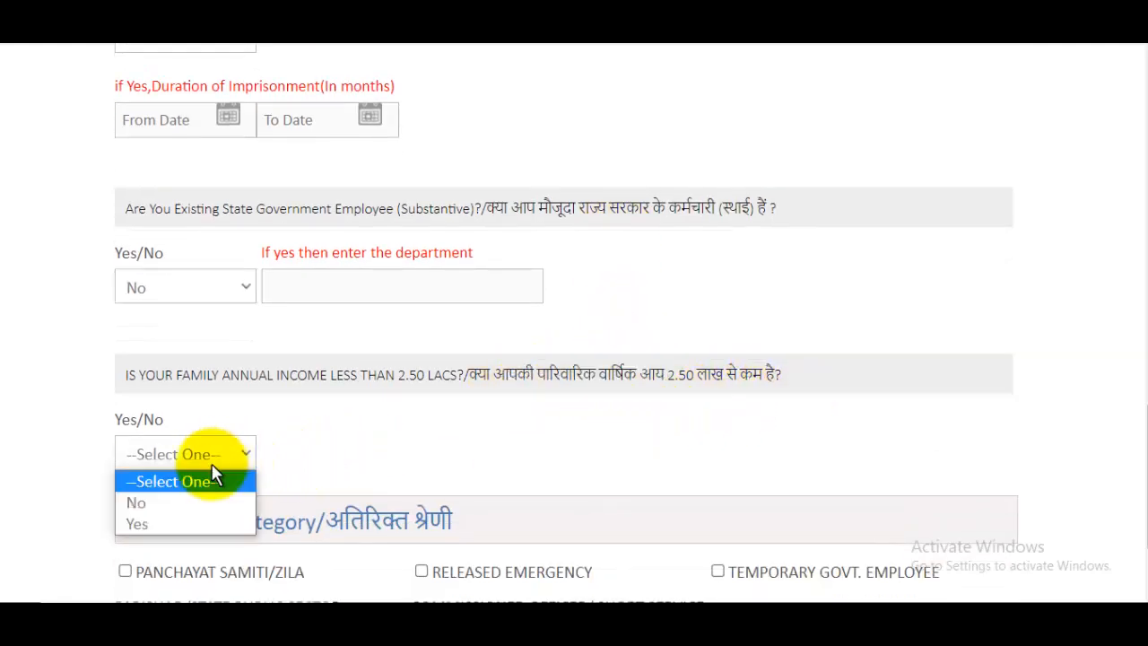
left_click(179, 523)
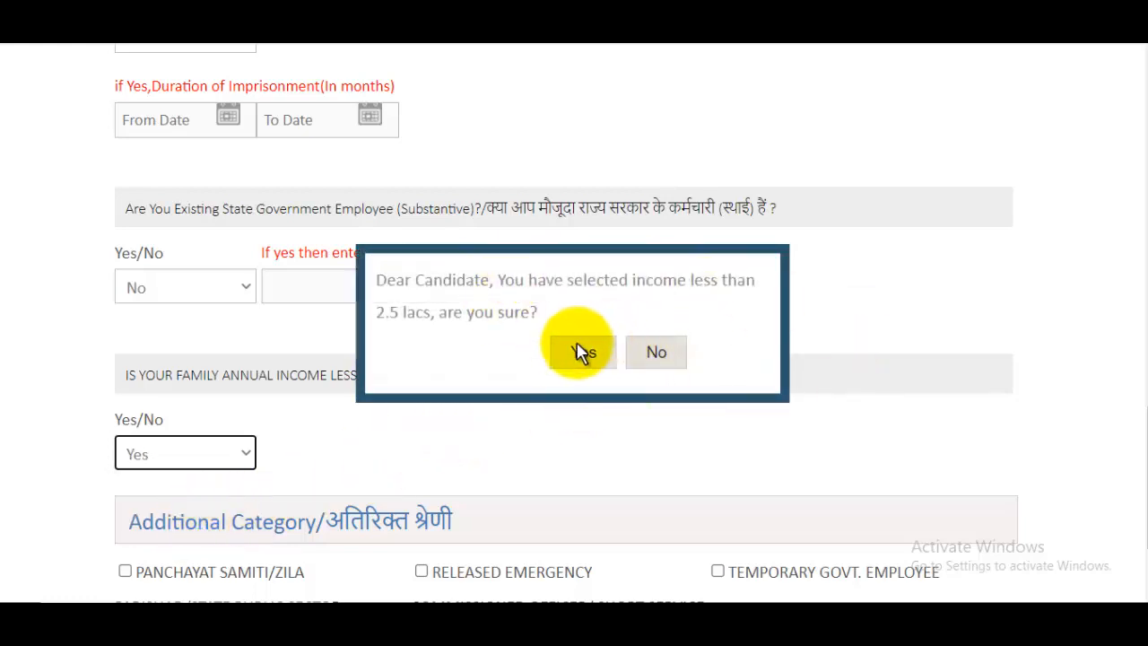
left_click(574, 352)
scroll(673, 359, "down", 3)
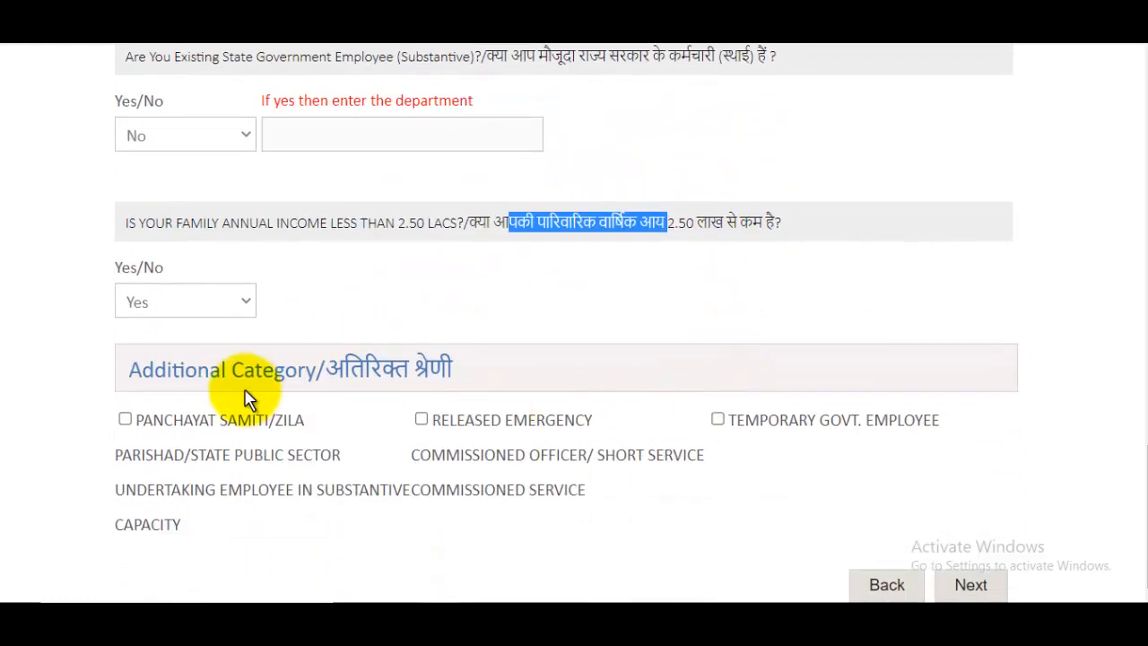
left_click_drag(169, 378, 541, 379)
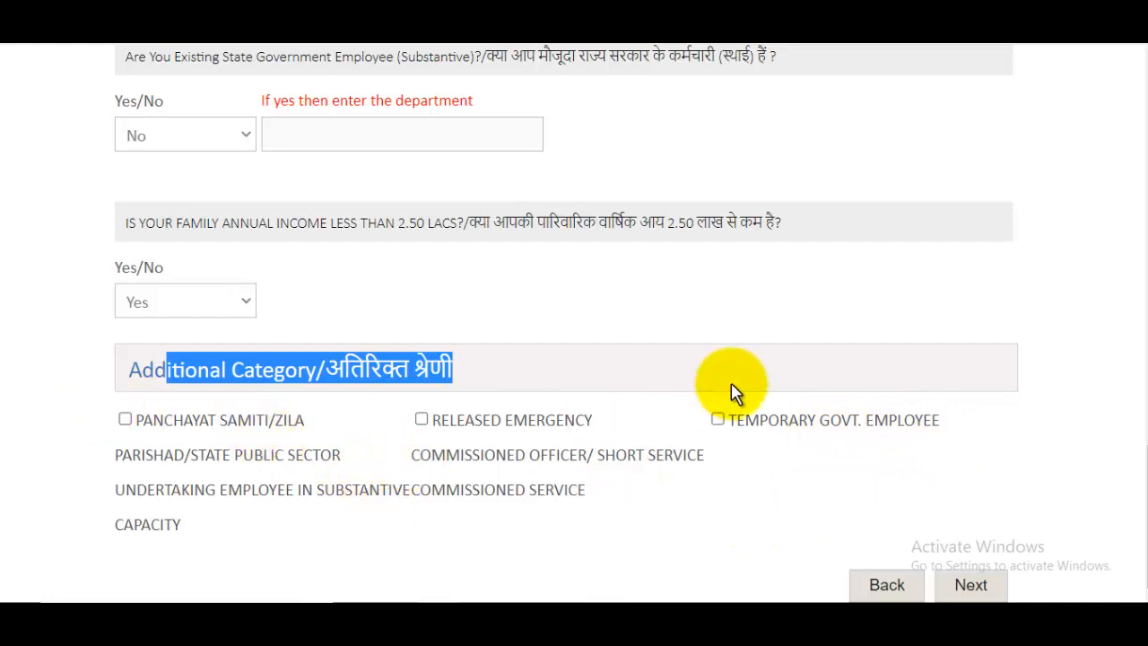
left_click(1108, 400)
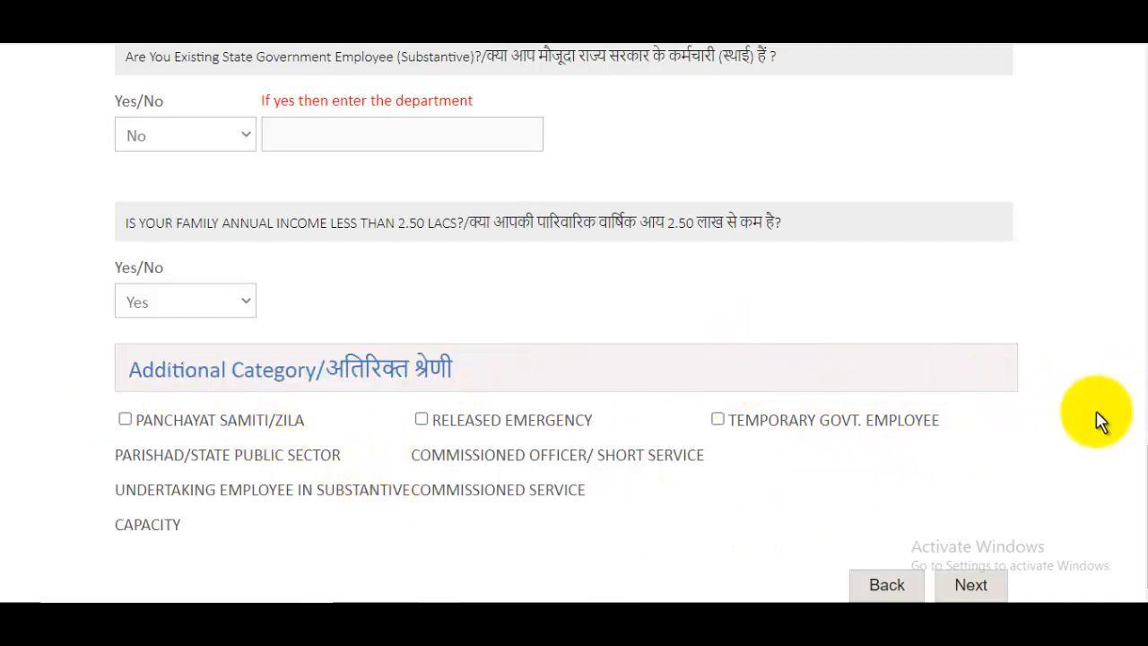
left_click(989, 592)
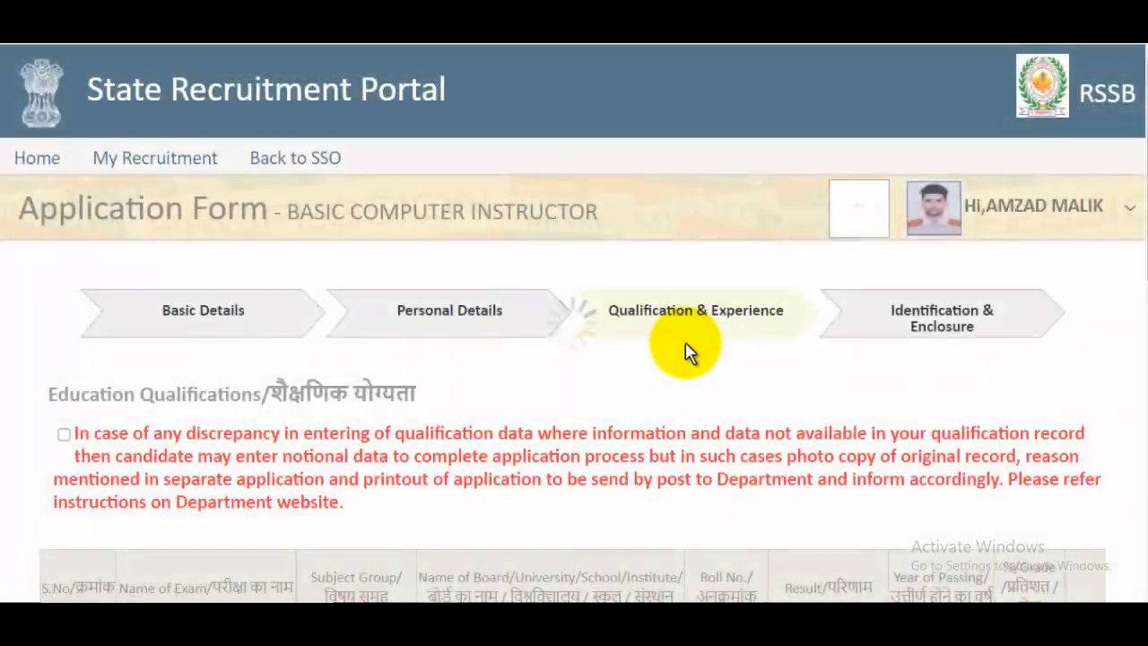
- Tick the qualification data discrepancy declaration
scroll(640, 346, "down", 2)
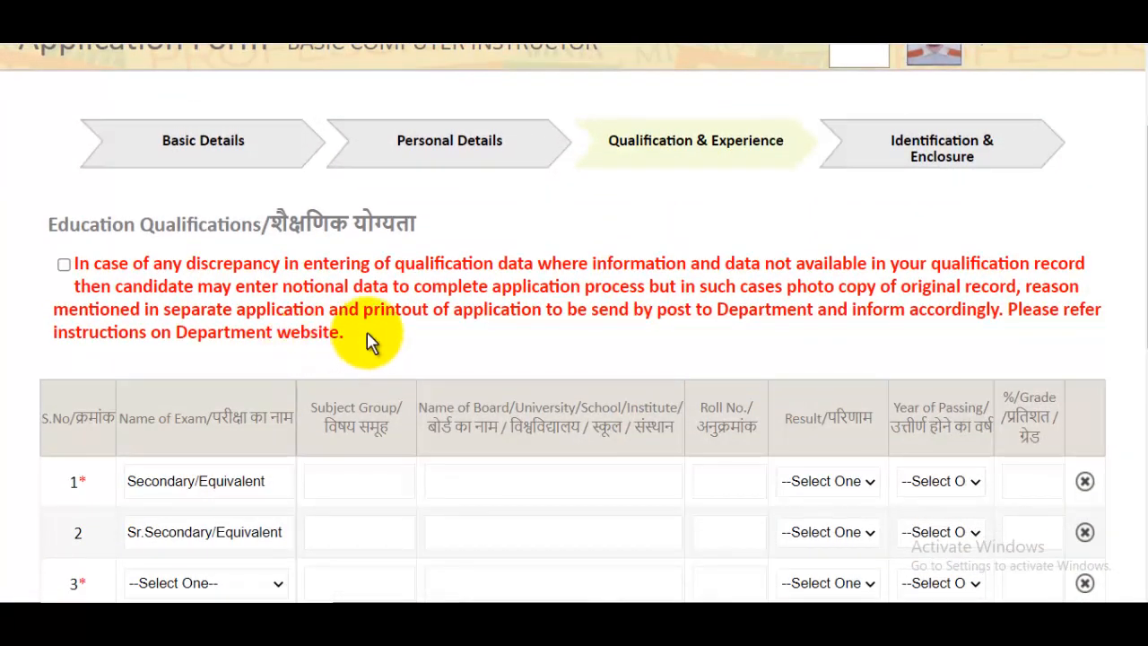
left_click(64, 264)
scroll(417, 289, "down", 3)
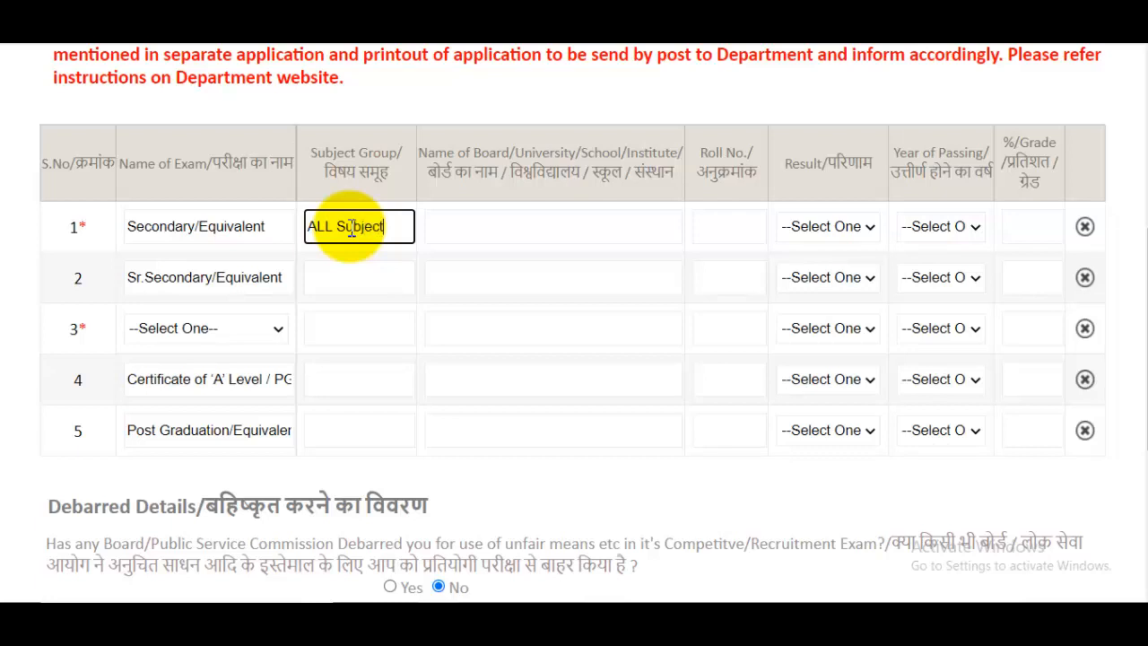
- Fill the Secondary row with UP BOARD, roll number, Percentage, 2008, 96, and Sr.Secondary group PCM
left_click(517, 227)
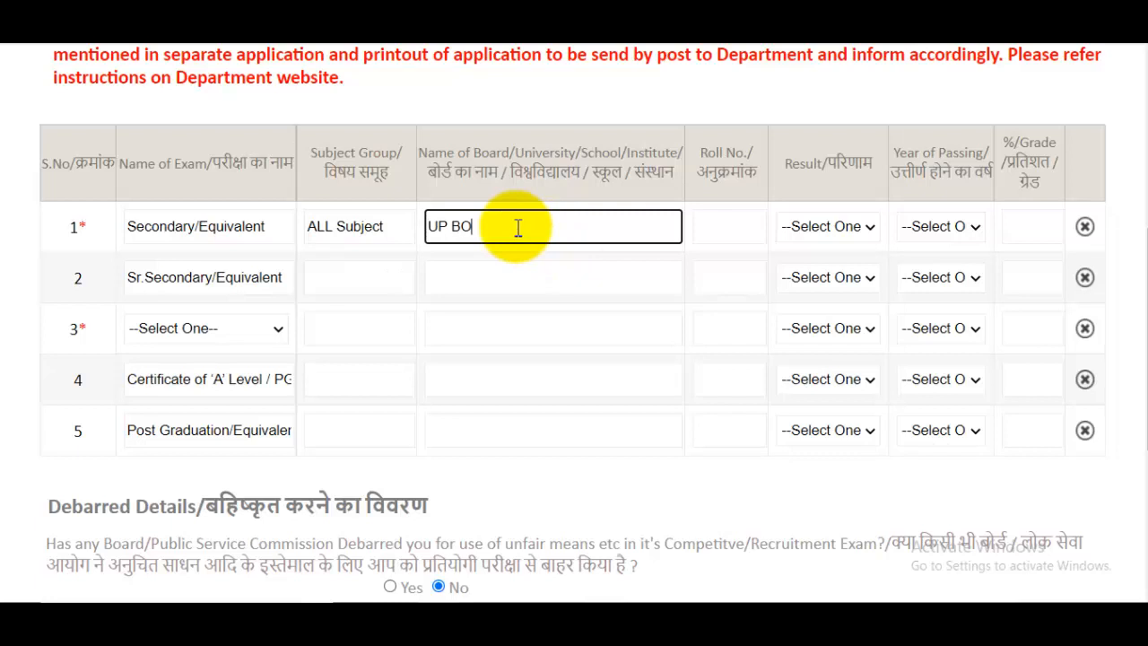
left_click(718, 230)
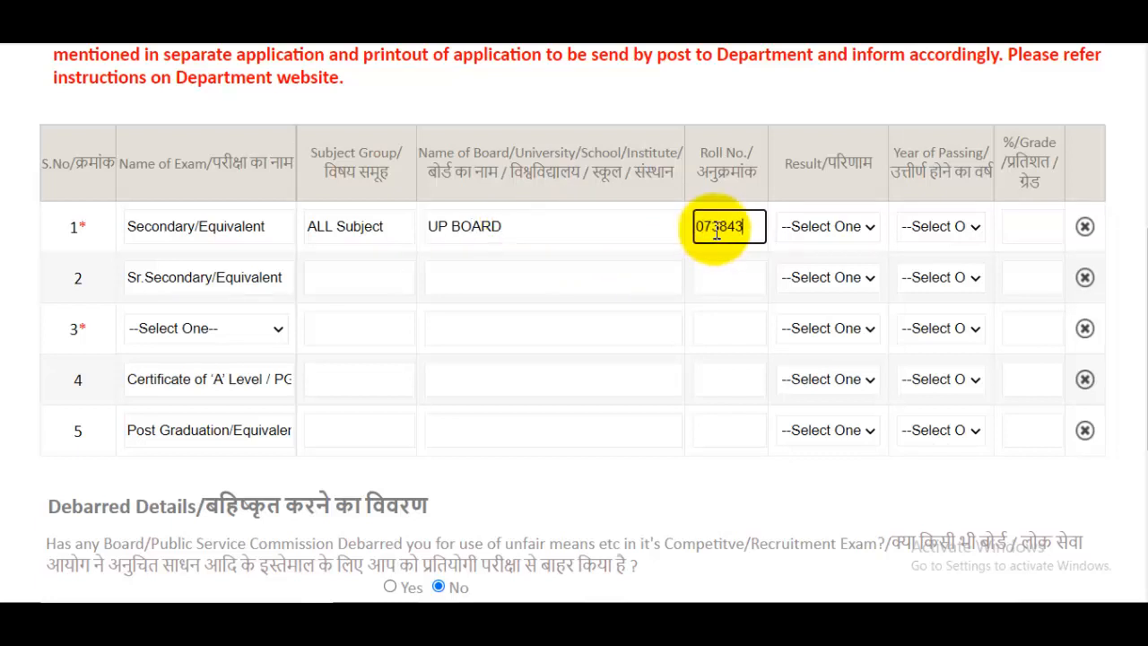
left_click(826, 226)
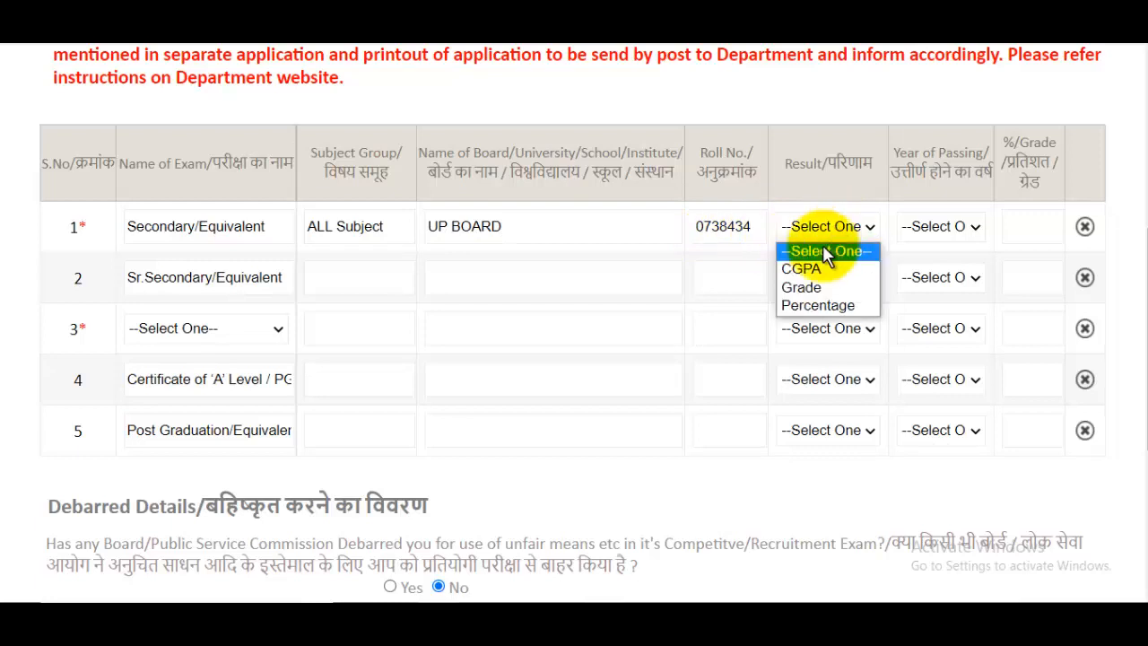
left_click(822, 306)
left_click(935, 226)
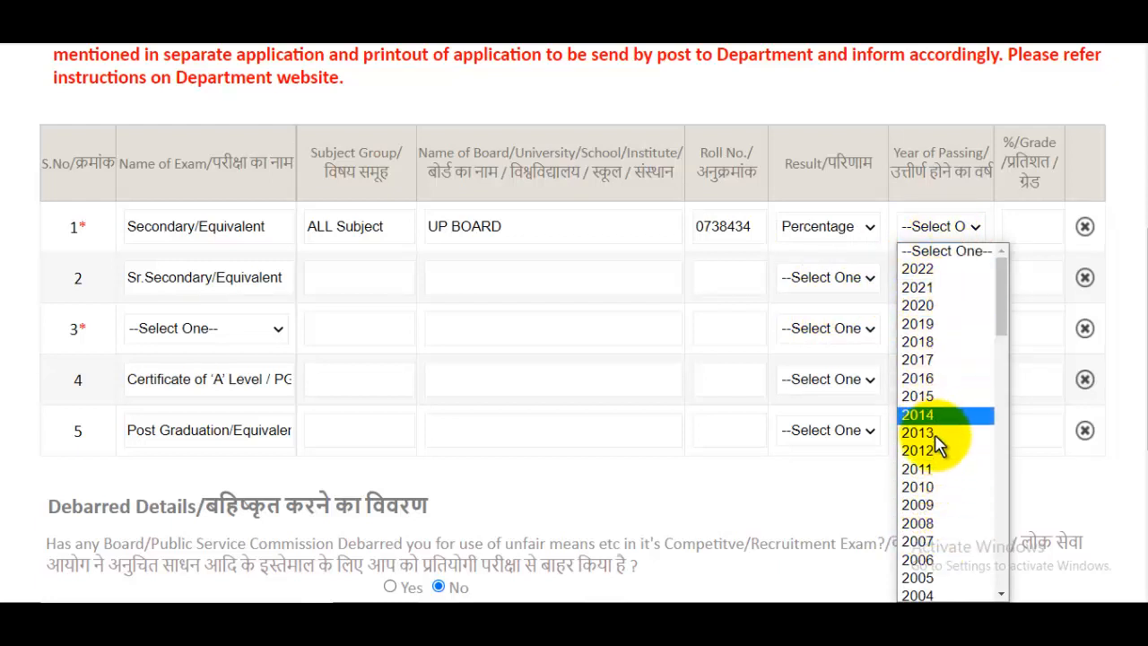
left_click(930, 521)
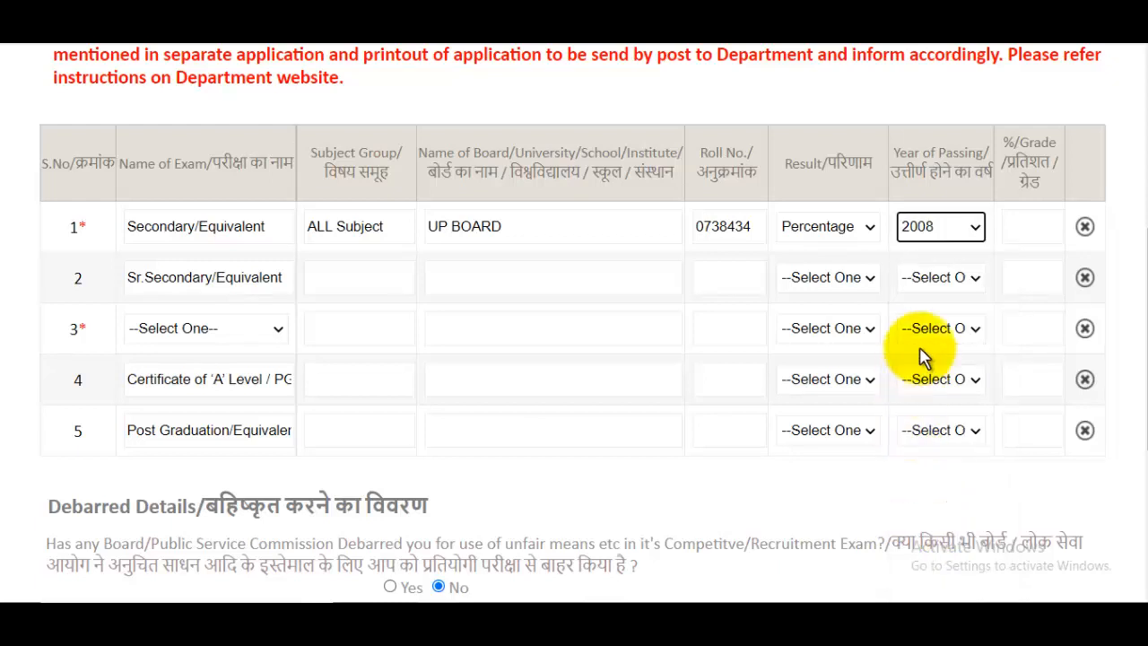
left_click(1040, 233)
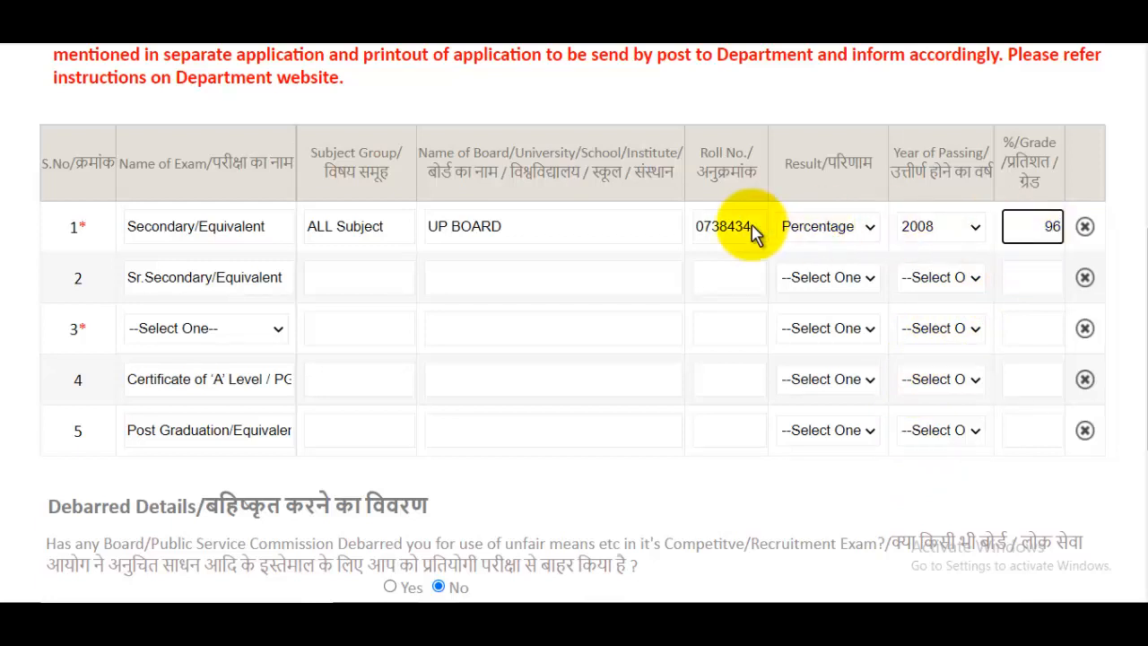
left_click(352, 269)
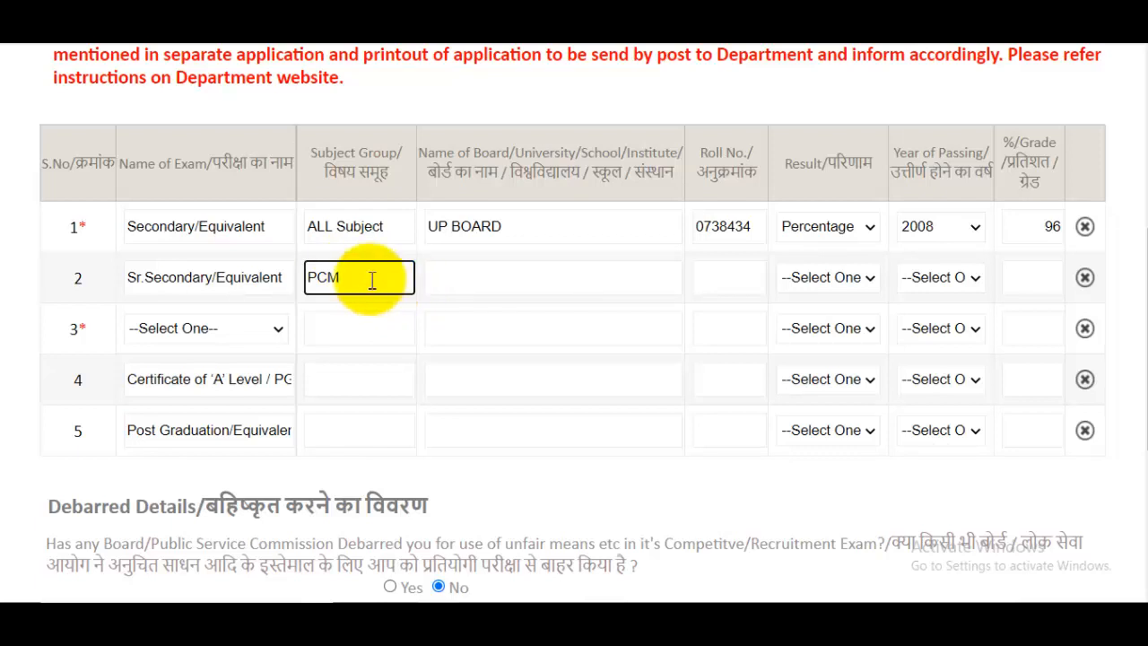
- Copy UP BOARD from row 1 into the Sr.Secondary board field and enter the roll number
left_click(481, 283)
left_click(522, 235)
key("ctrl+a")
key("ctrl+c")
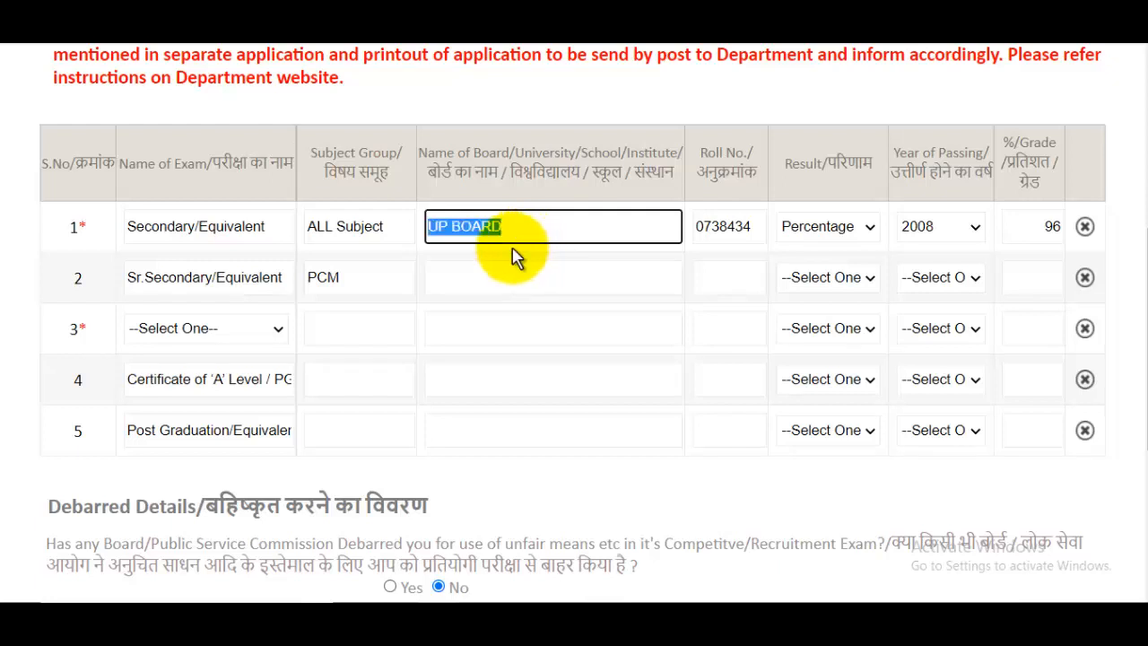
left_click(496, 292)
key("ctrl+v")
left_click(760, 280)
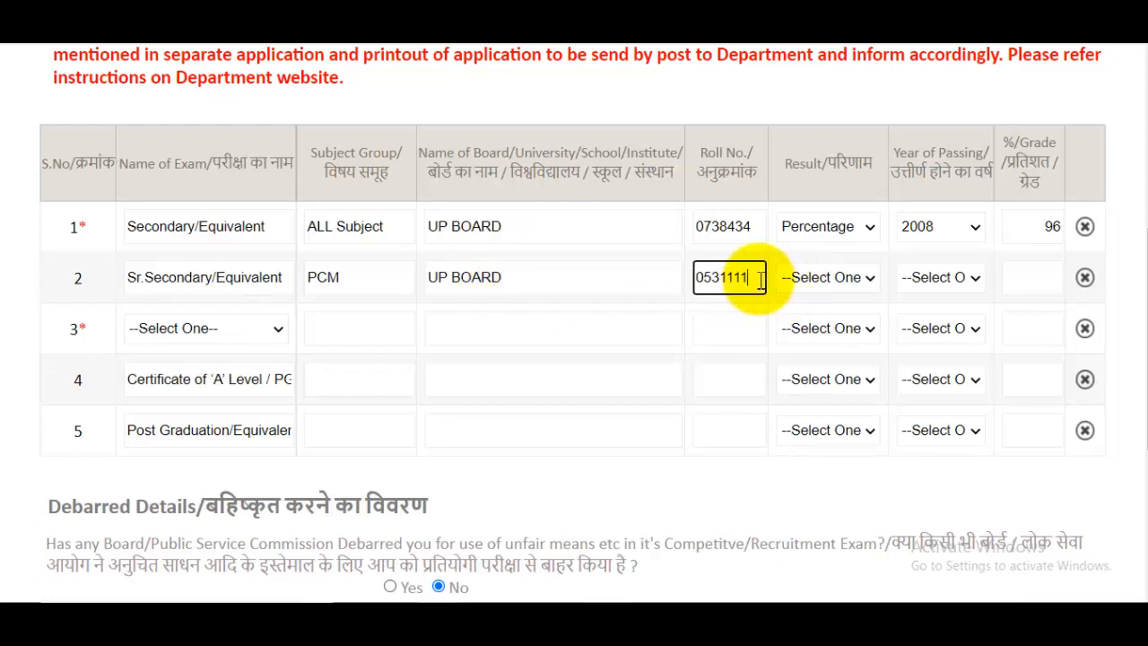
- Set the Sr.Secondary result to Percentage, year 2010, and 98 percent
left_click(825, 280)
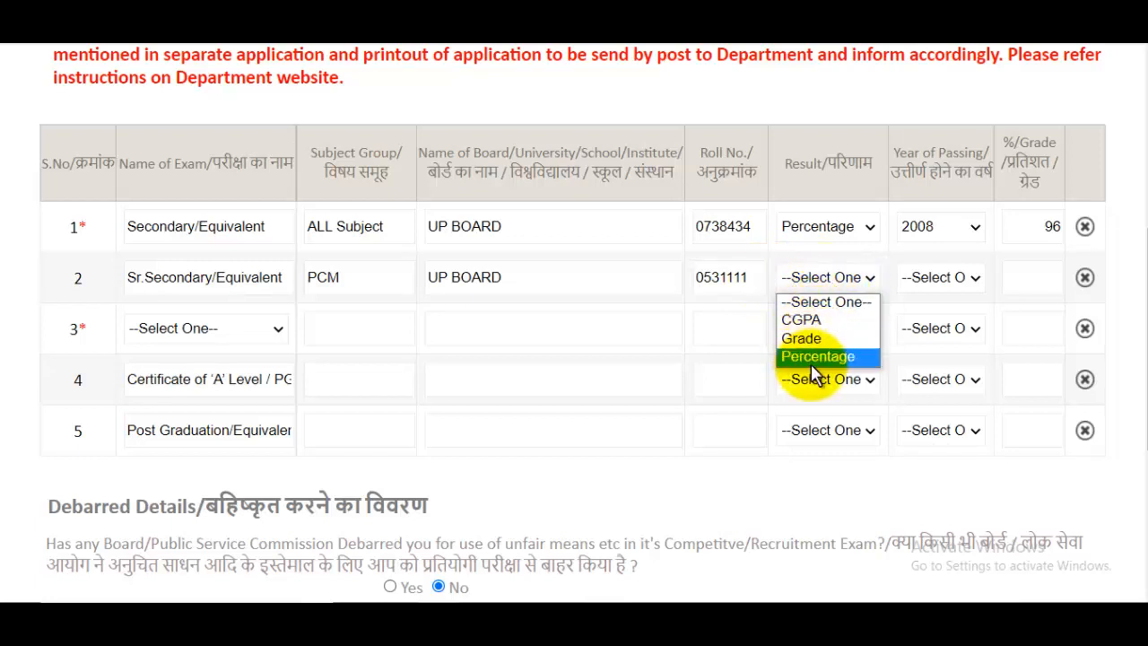
left_click(839, 355)
left_click(949, 286)
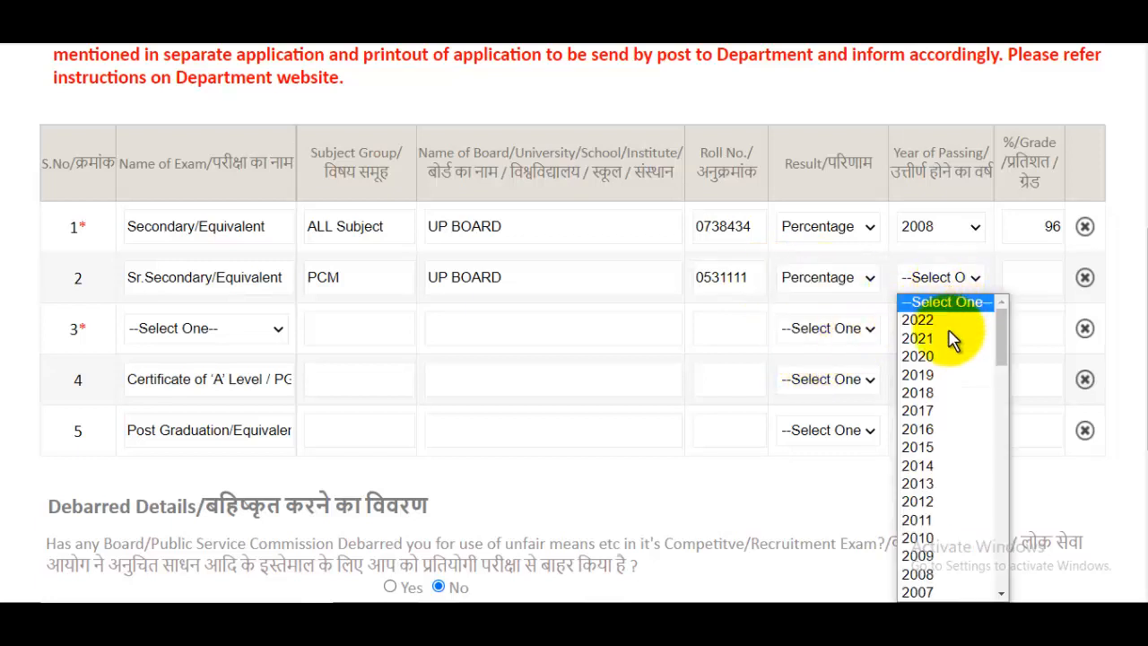
left_click(943, 533)
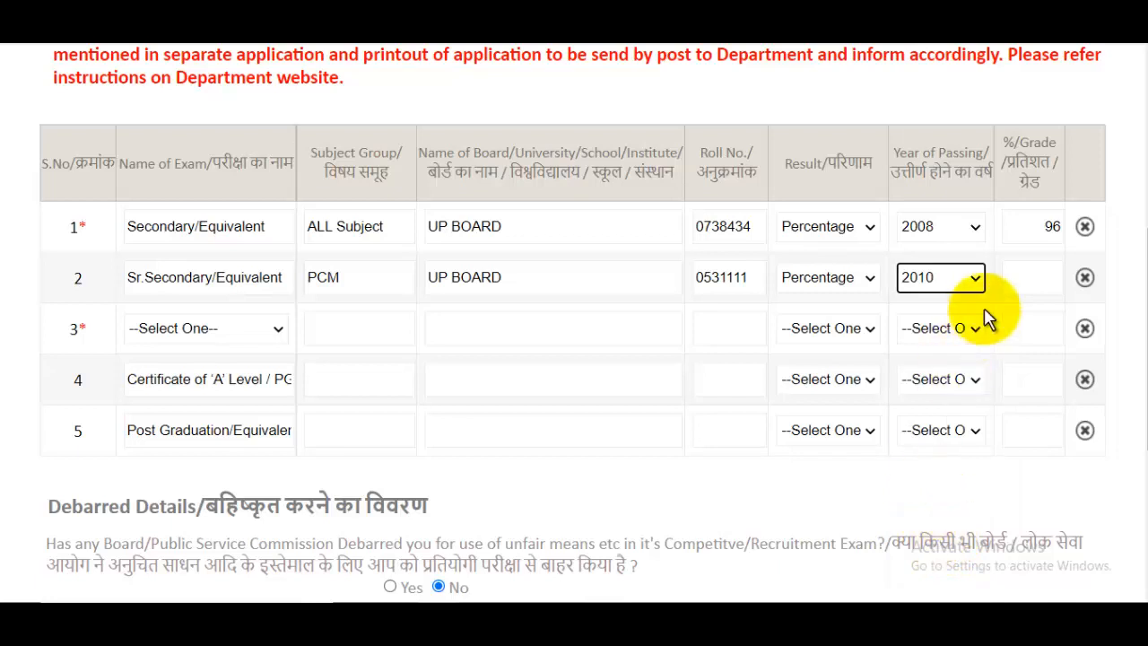
left_click(1016, 282)
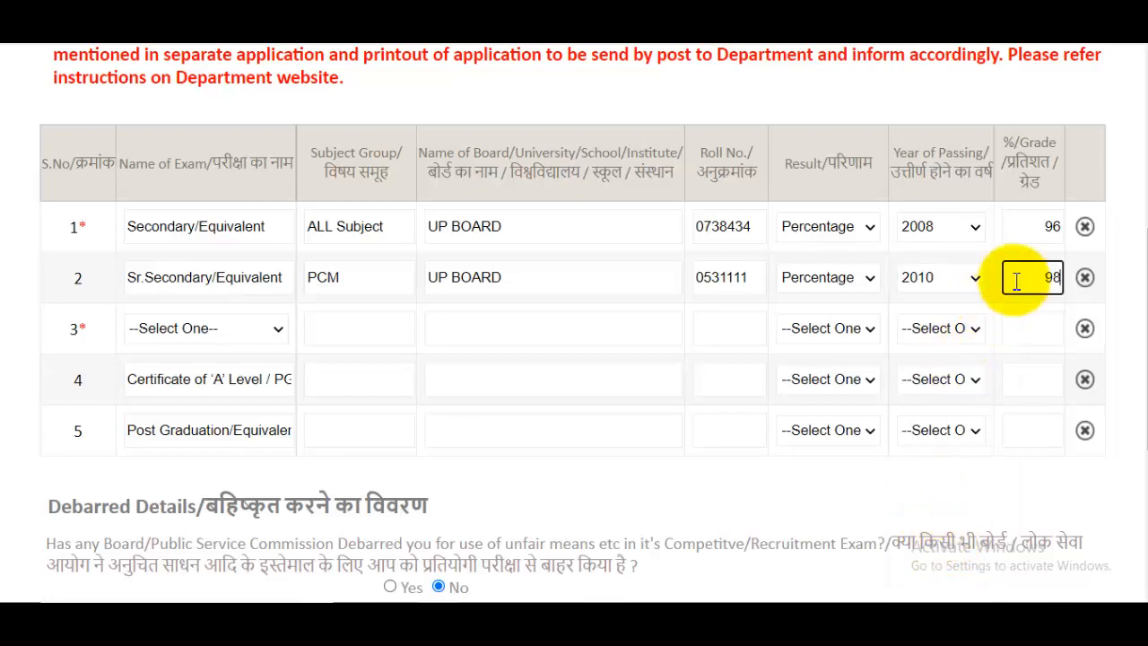
left_click(199, 339)
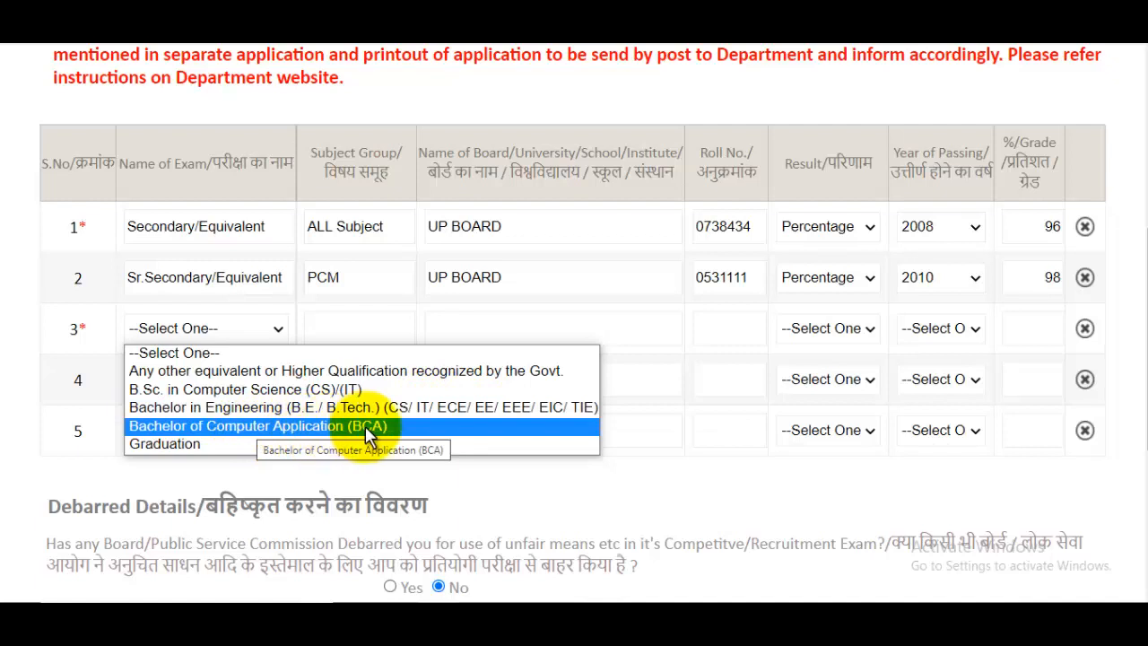
- Make row 3 Graduation with Hindi, English subjects and CCSU as university, plus roll number
left_click(213, 448)
left_click(341, 332)
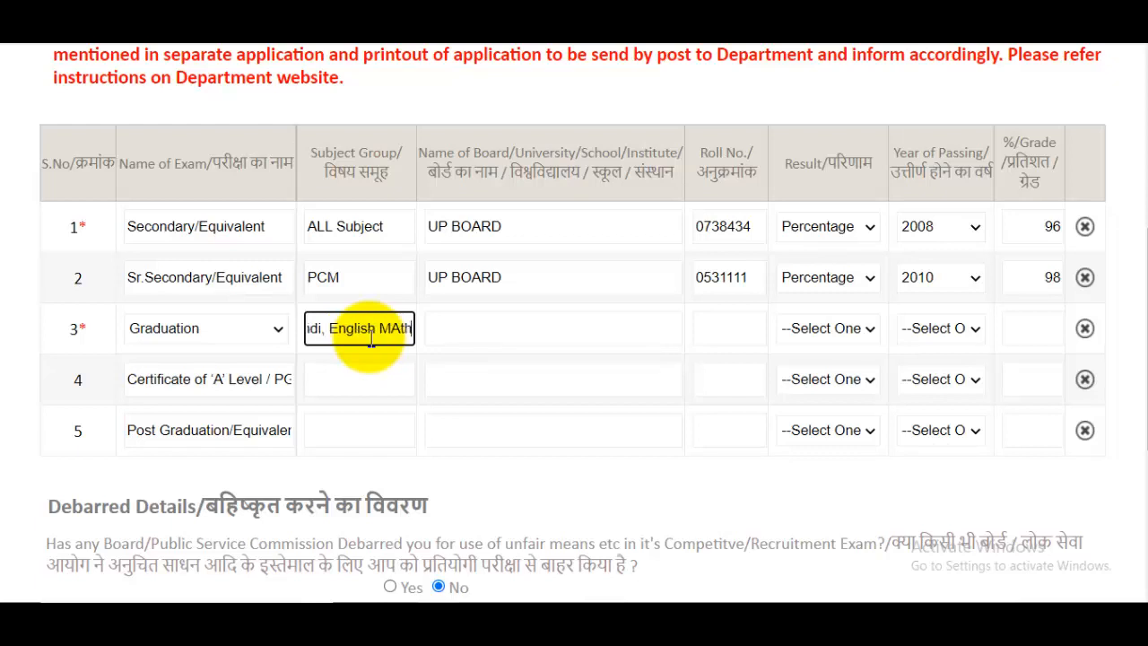
left_click(543, 333)
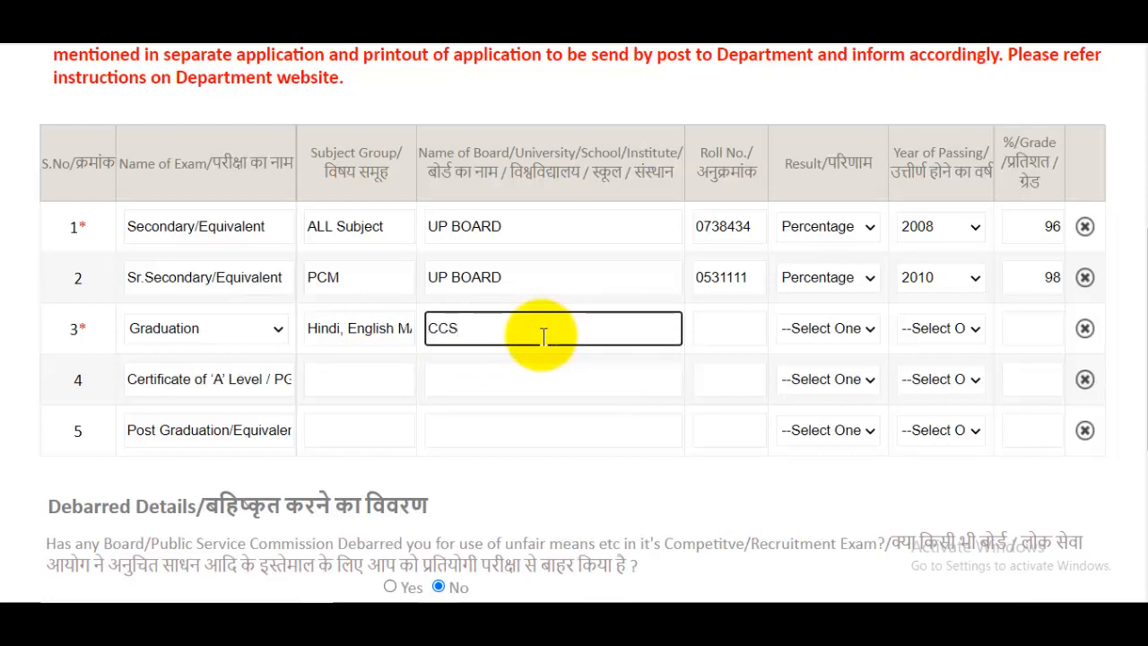
left_click(741, 330)
- Set row 3's result to Percentage, year 2014, and 94 percent
left_click(803, 330)
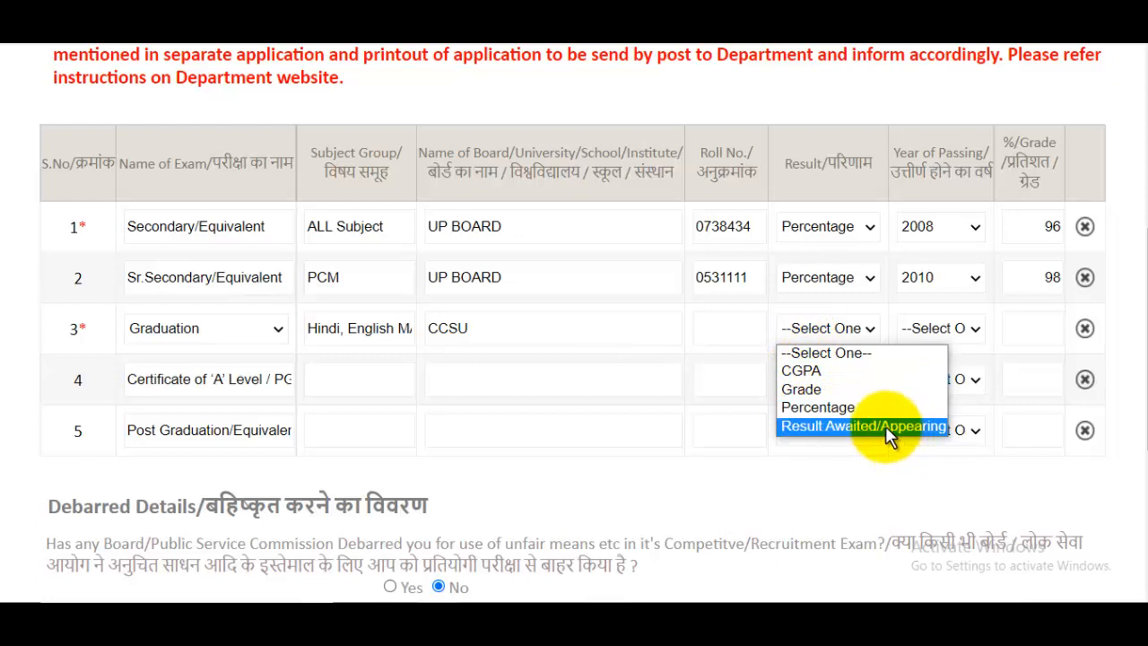
left_click(843, 408)
left_click(935, 328)
scroll(962, 193, "down", 1)
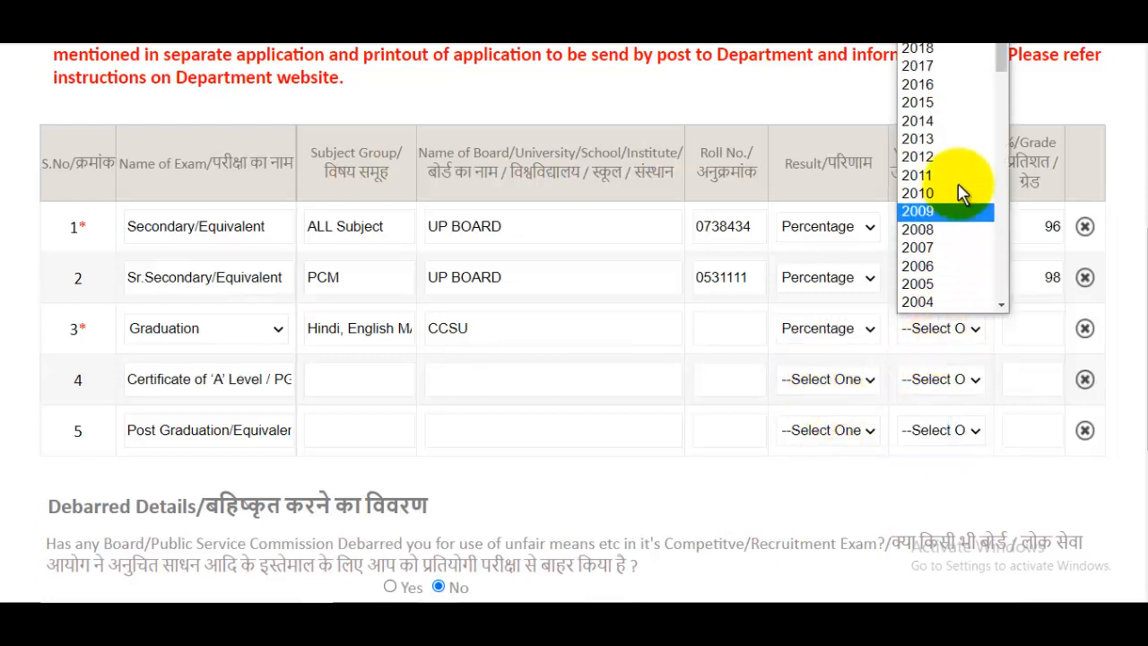
left_click(932, 125)
left_click(1027, 325)
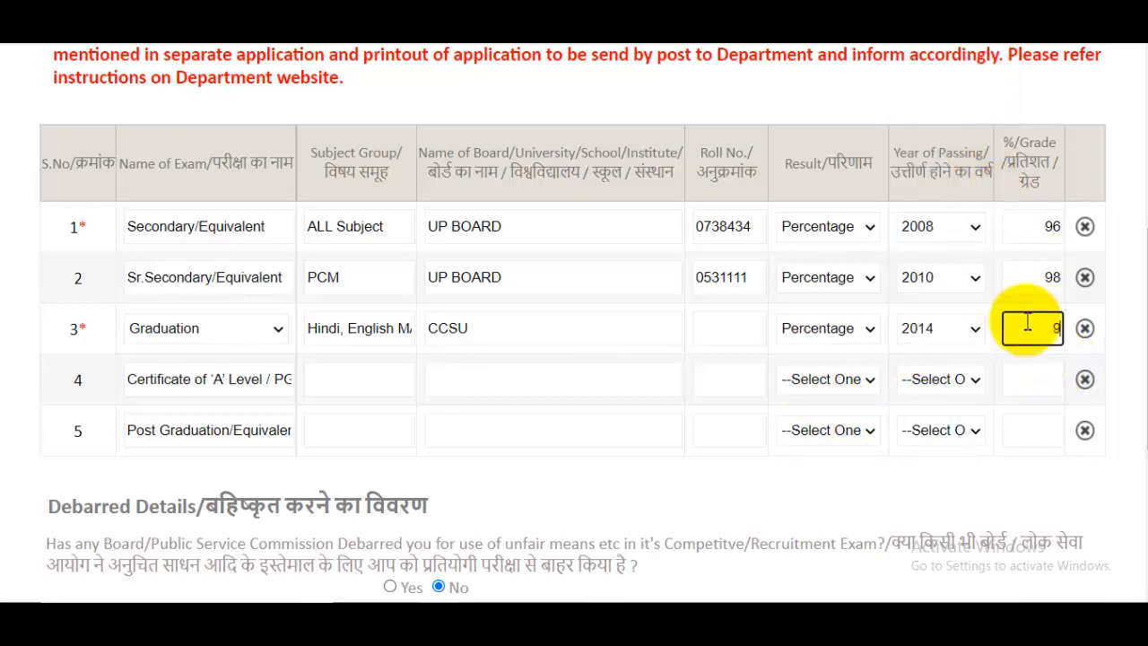
type("94")
scroll(807, 346, "down", 1)
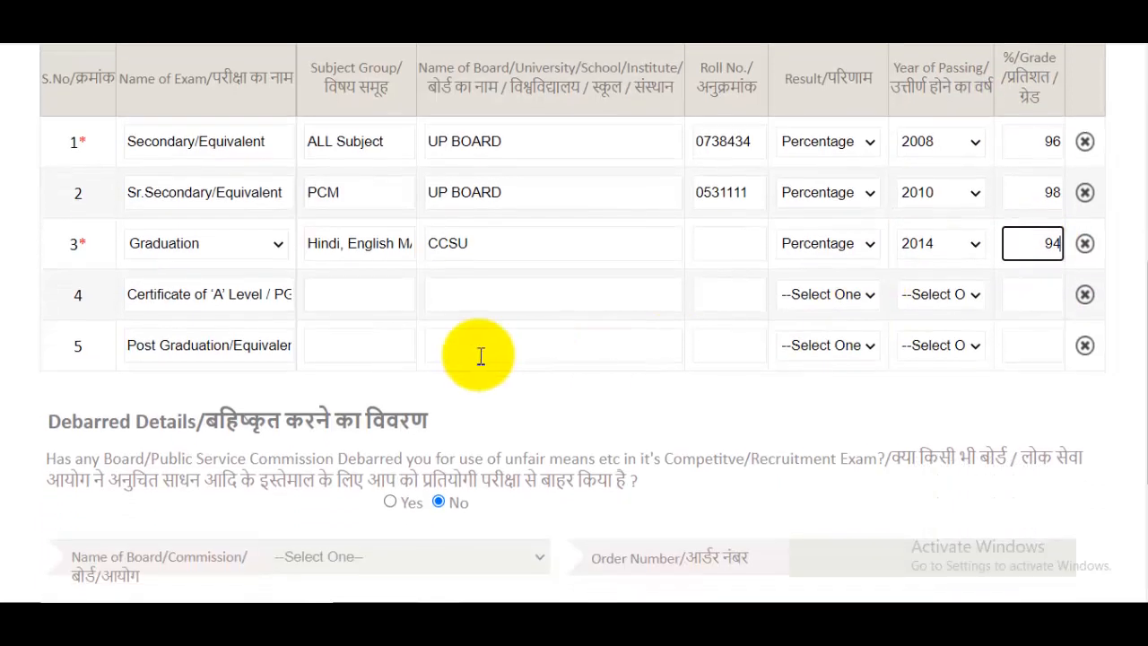
- Check the PGDCA row's details and set its result type to Percentage
left_click_drag(256, 293, 385, 307)
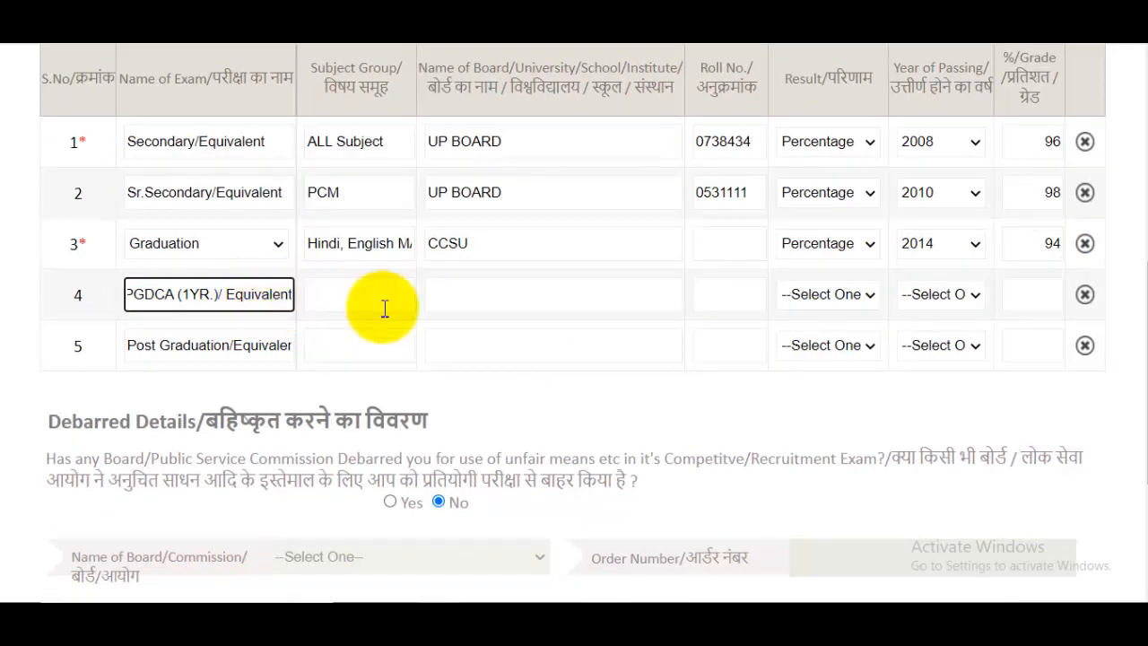
left_click(341, 284)
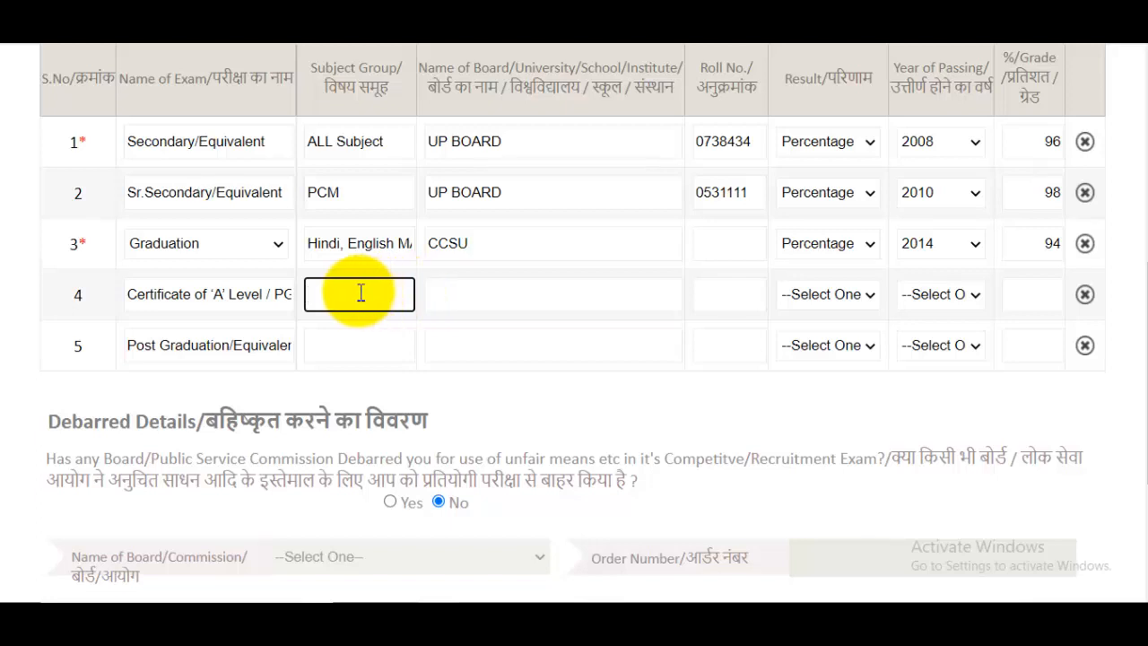
left_click(500, 305)
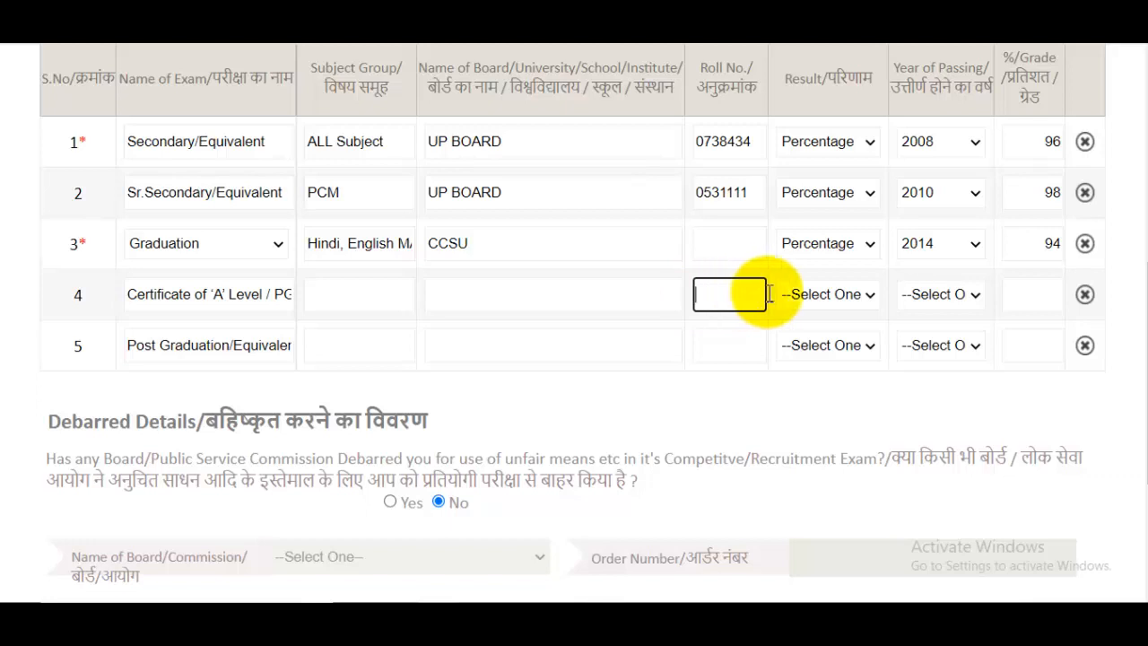
left_click(830, 294)
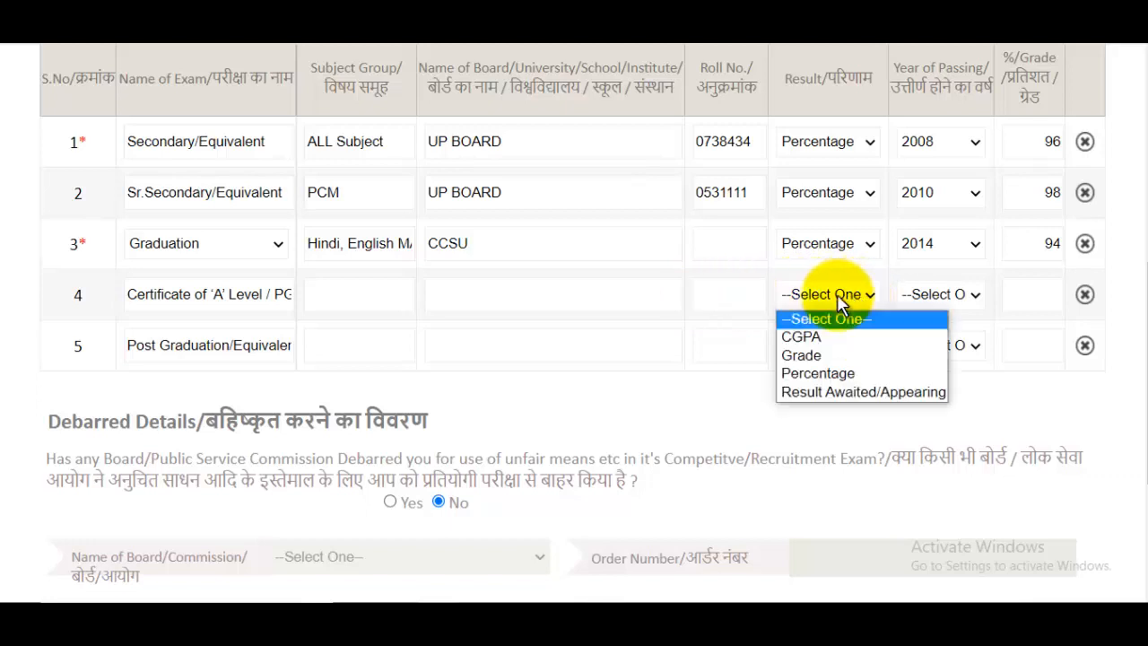
left_click(821, 375)
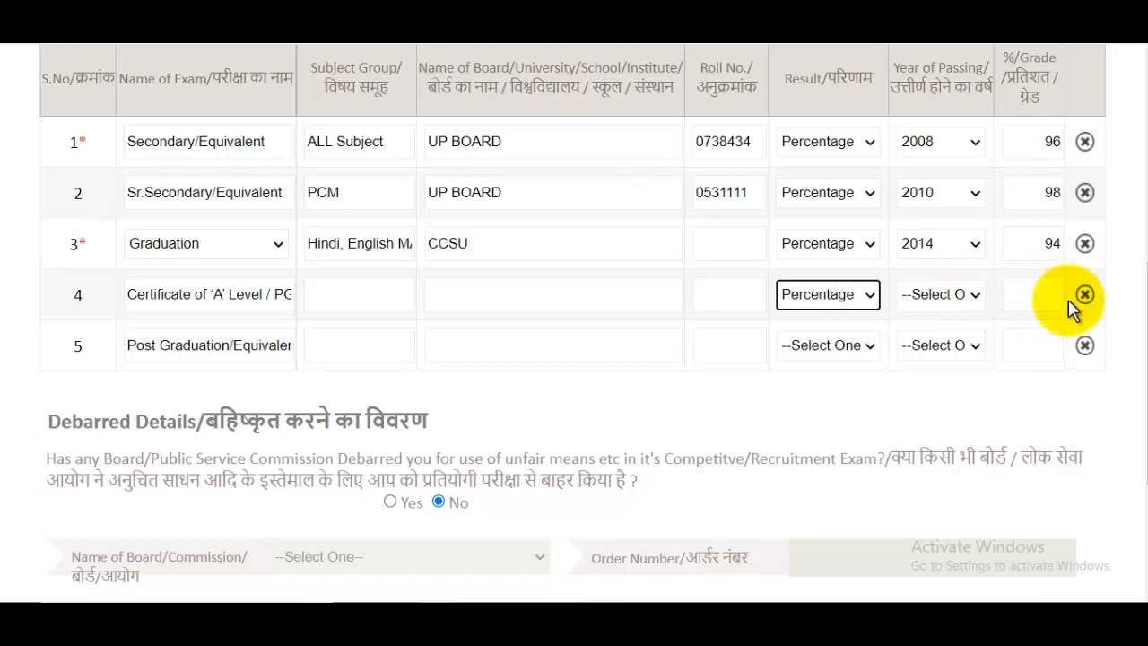
- Review the row 5 exam name, then continue to the Identification & Enclosure step
double_click(293, 349)
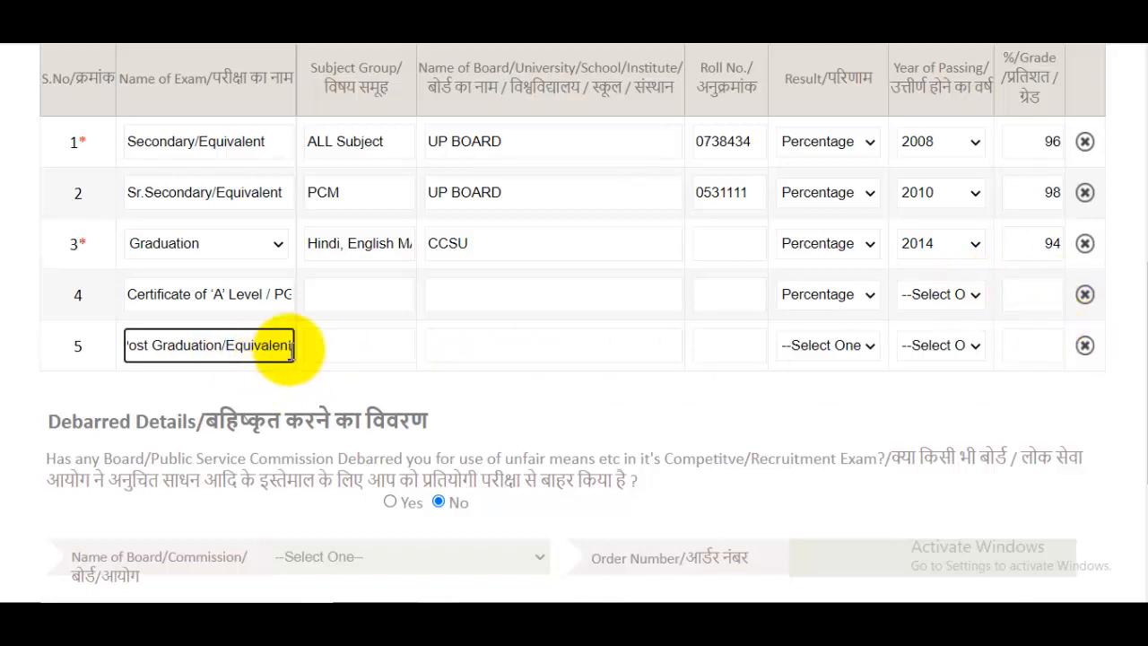
left_click(348, 347)
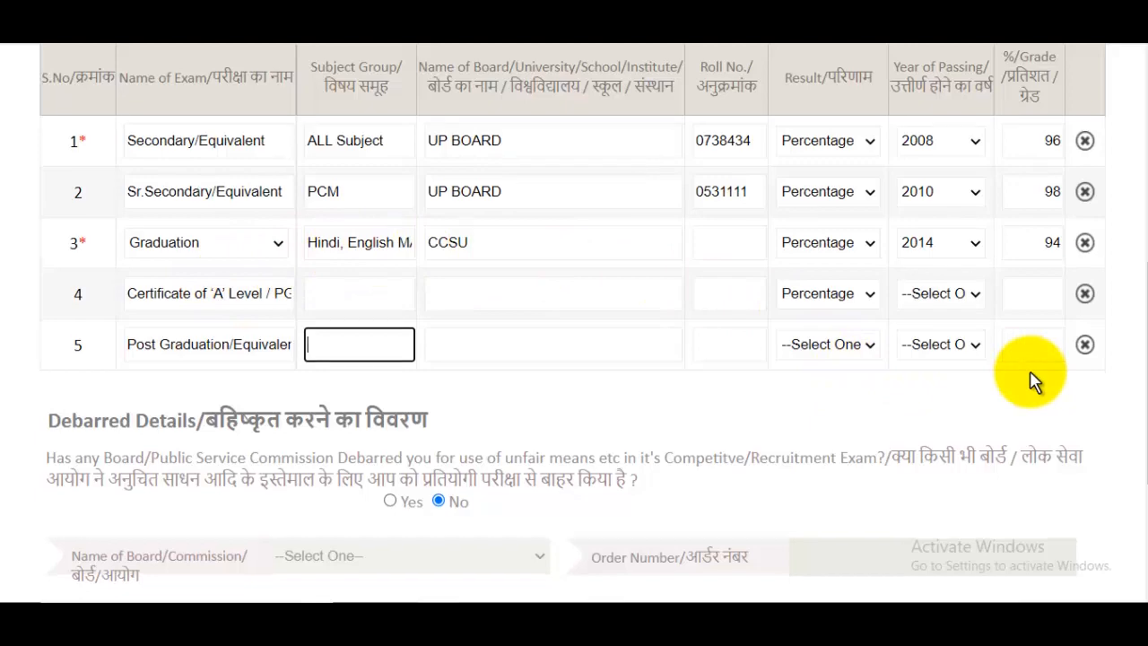
scroll(1031, 384, "down", 3)
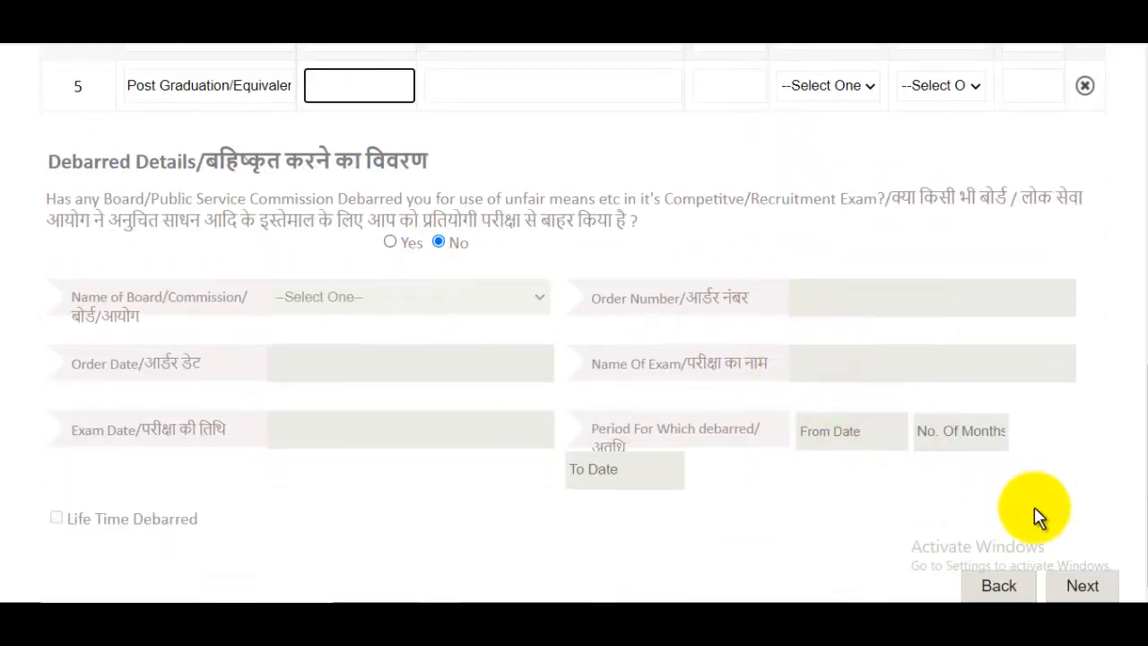
left_click(1076, 587)
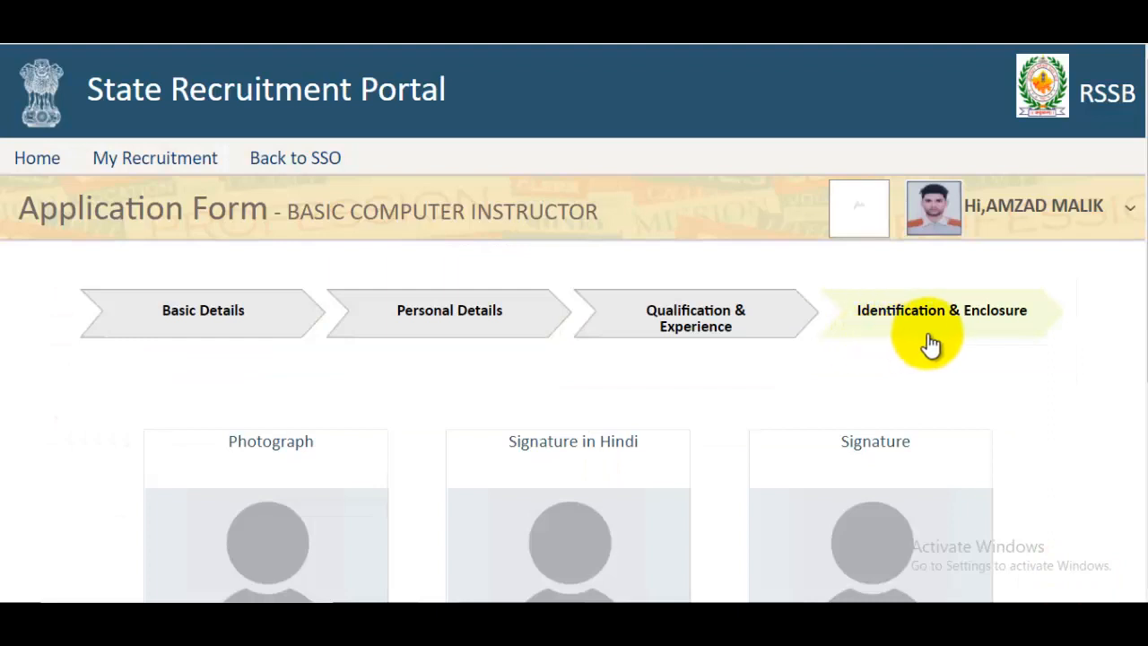
- Check the photo size and file-type limits, then pick 50Kbplusphoto from Pictures
scroll(969, 341, "down", 4)
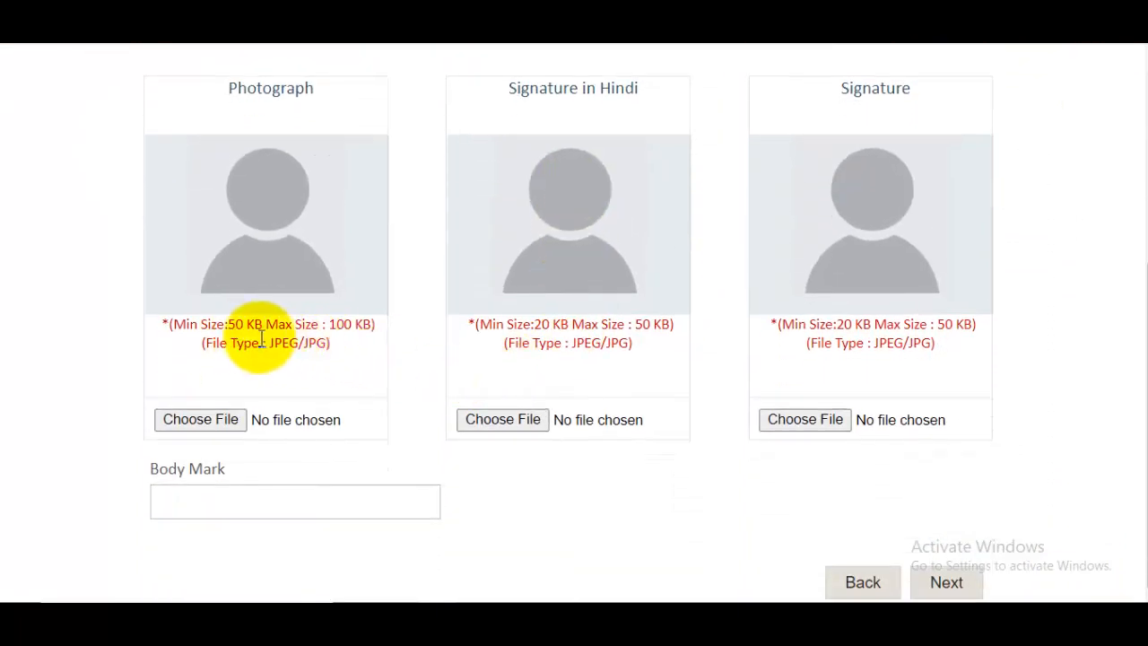
left_click_drag(237, 326, 387, 331)
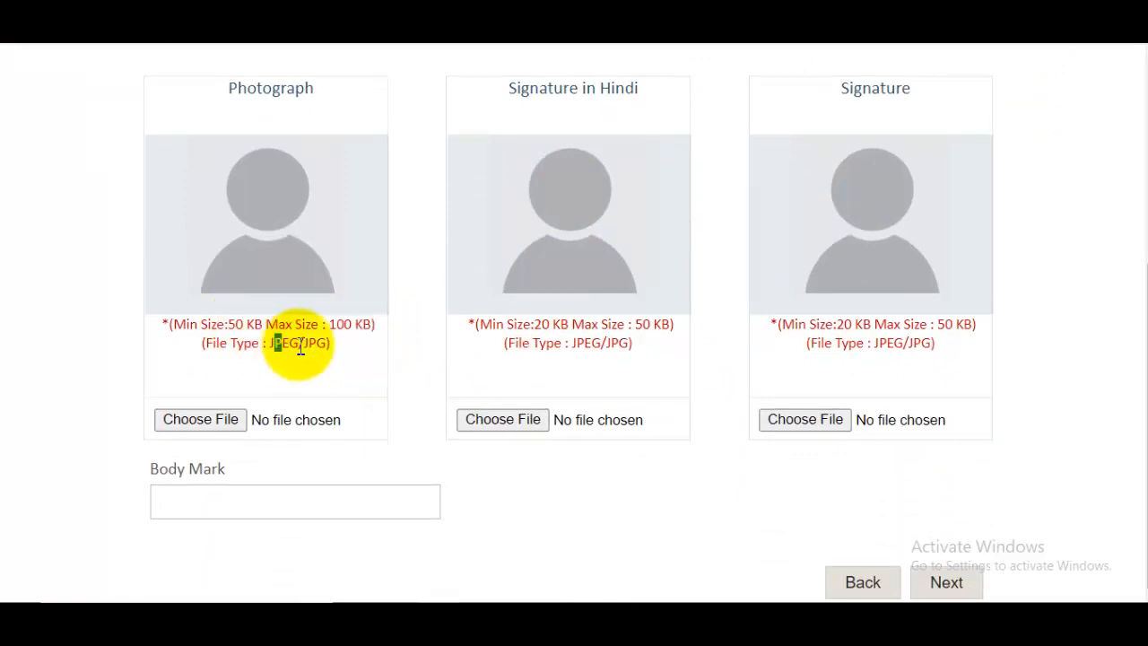
left_click_drag(300, 350, 352, 352)
left_click(231, 429)
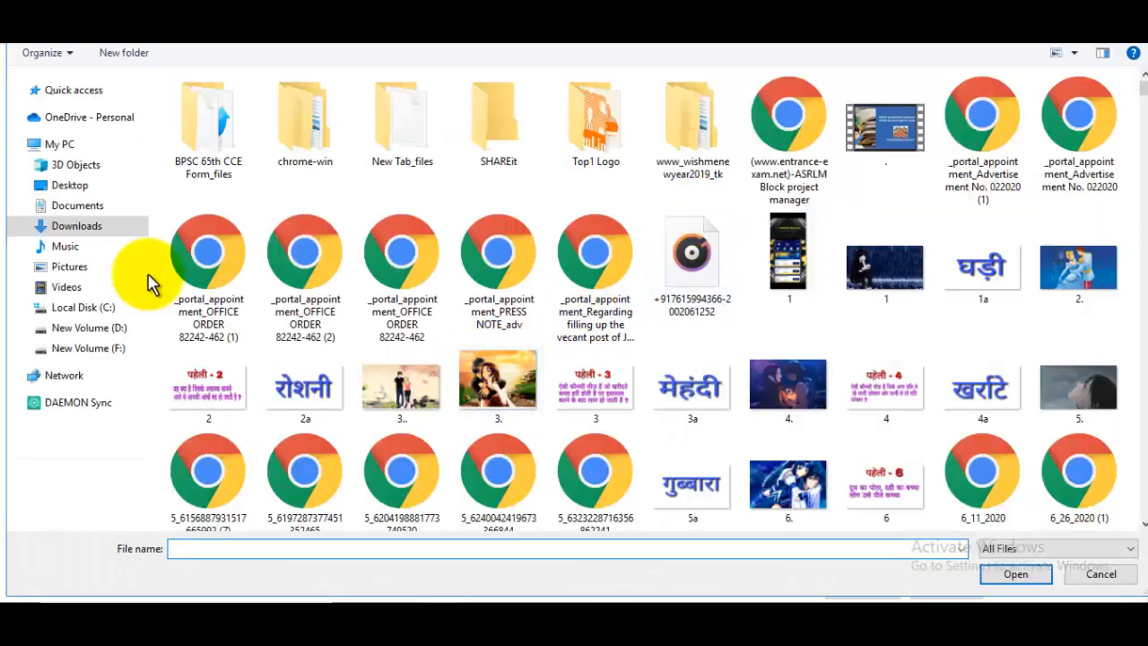
left_click(70, 267)
left_click(786, 130)
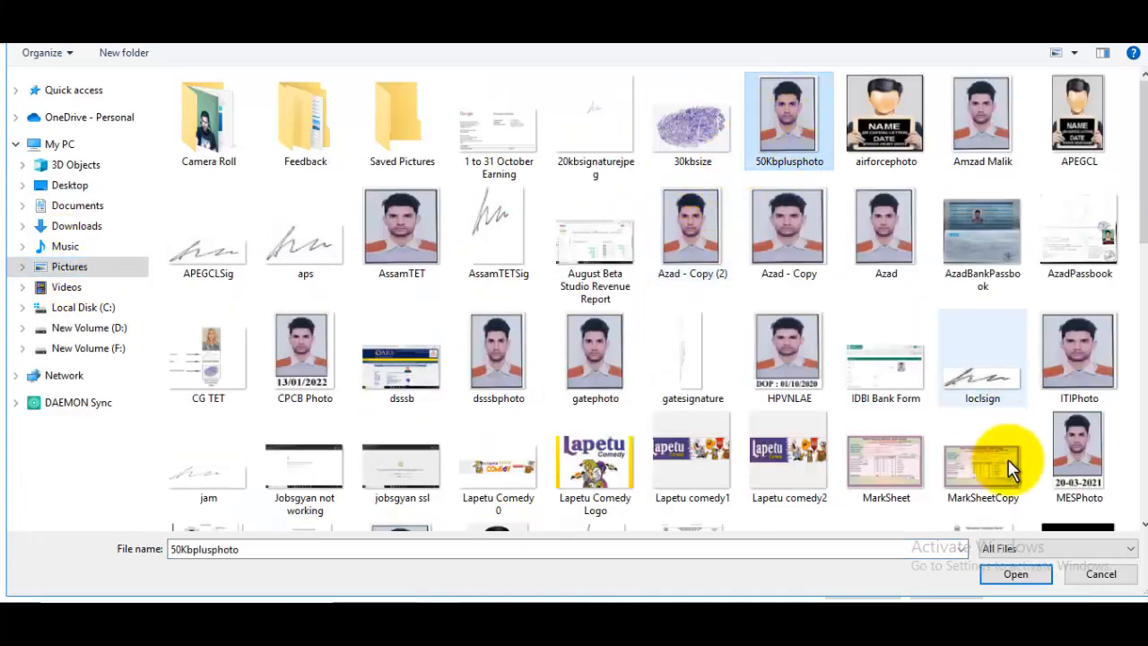
- Upload the chosen 50Kbplusphoto file as the photograph
left_click(1013, 576)
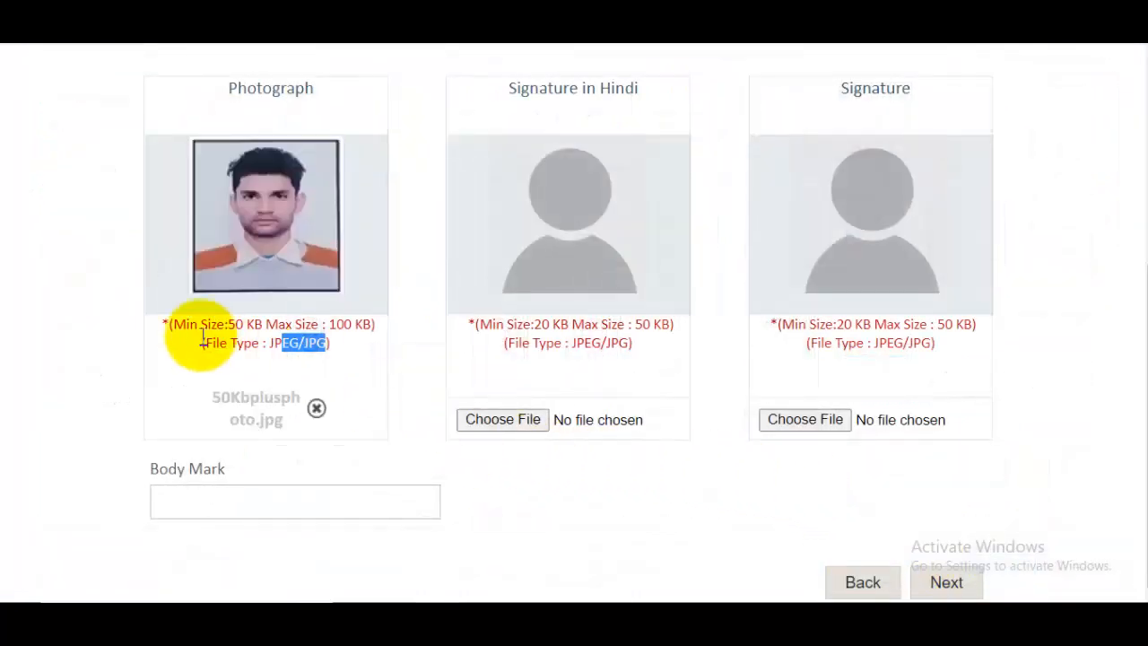
scroll(706, 362, "up", 1)
scroll(706, 361, "up", 2)
left_click_drag(538, 172, 669, 252)
scroll(679, 345, "down", 1)
scroll(679, 345, "down", 1)
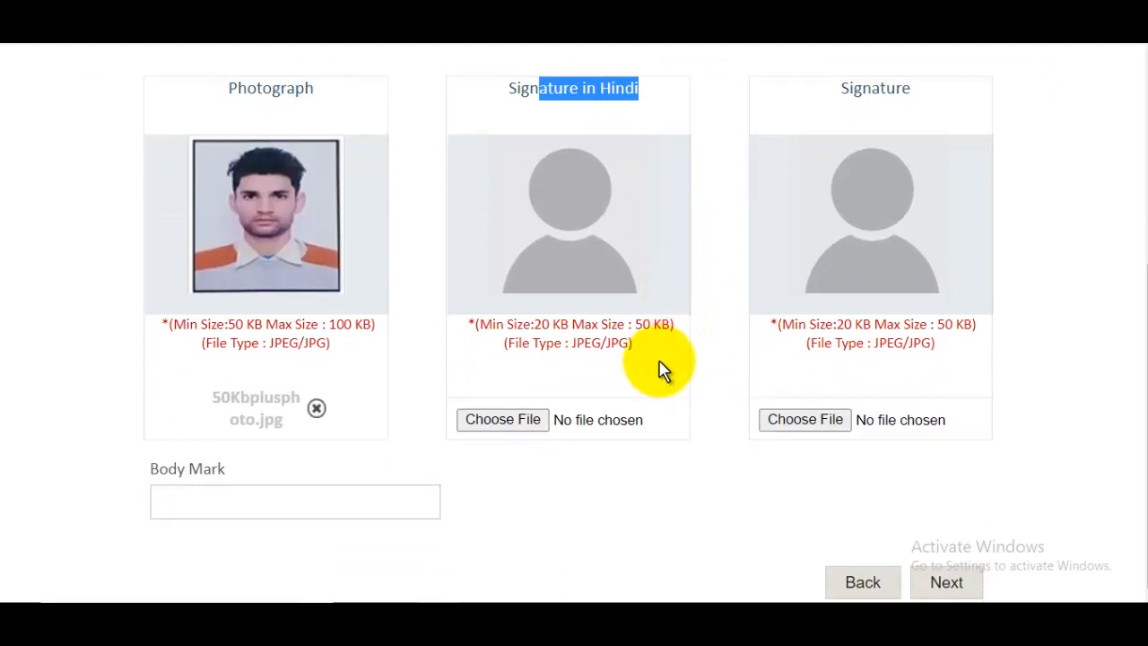
- Attach 20kbsignaturejpeg as both the Hindi signature and the signature
left_click(503, 420)
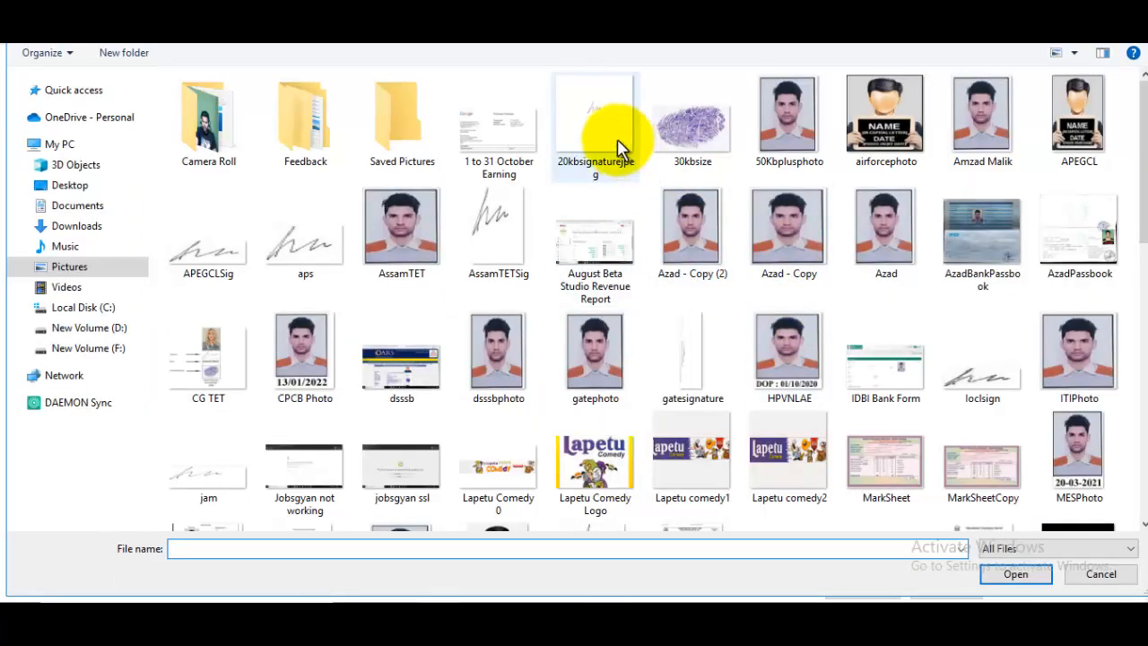
left_click(595, 107)
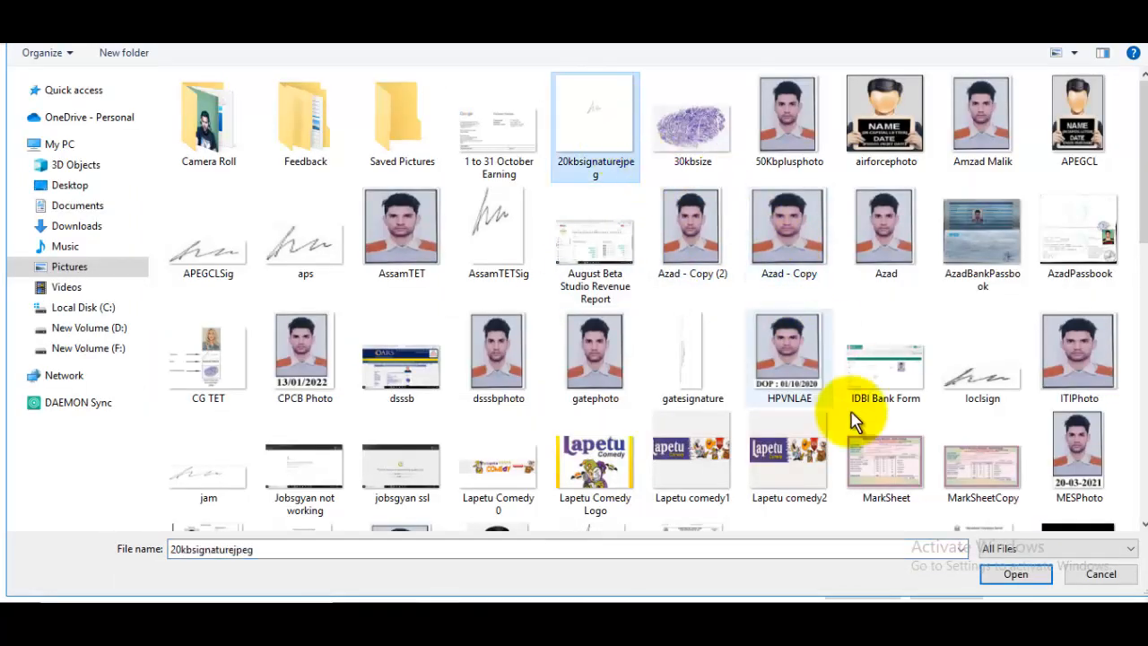
left_click(1015, 575)
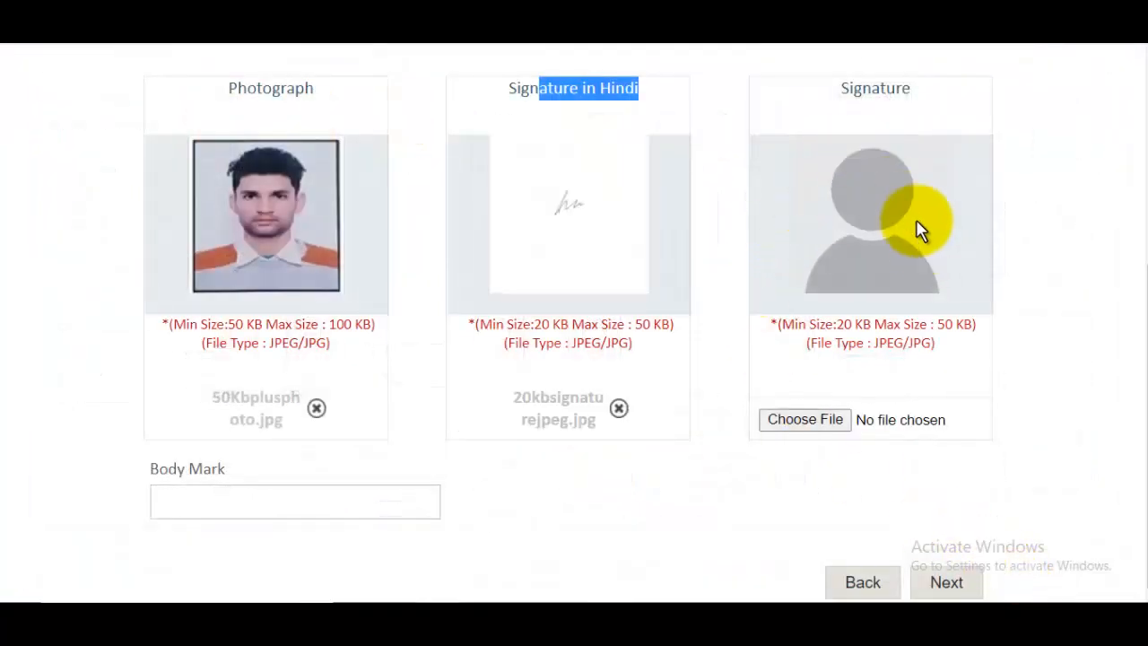
scroll(895, 188, "up", 2)
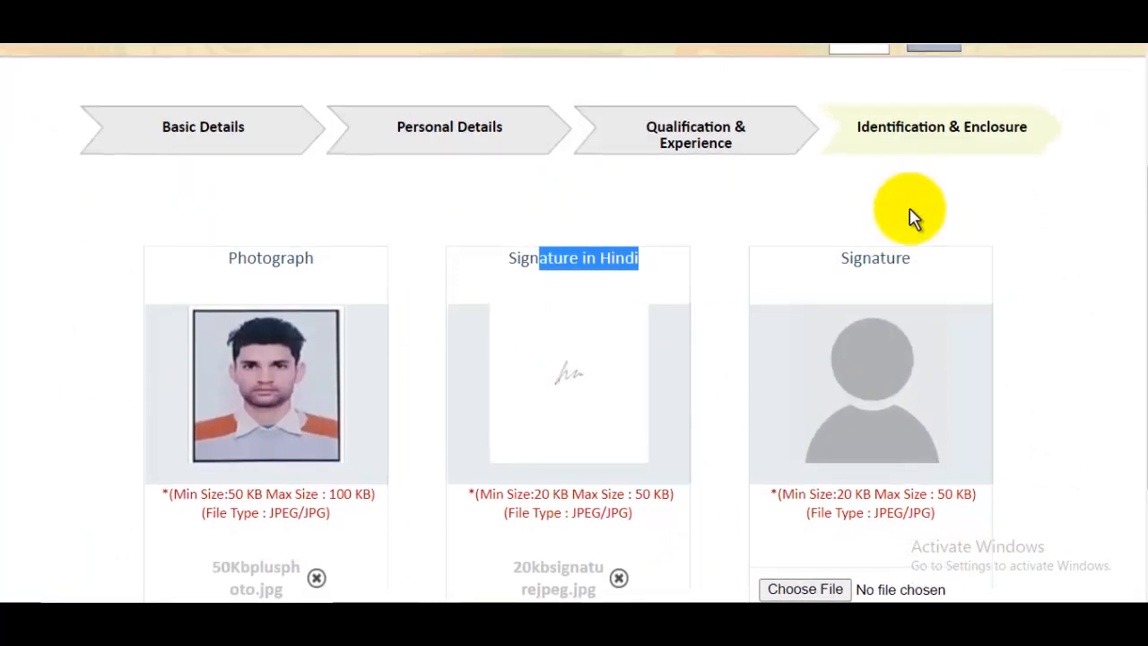
left_click(904, 267)
scroll(908, 260, "down", 2)
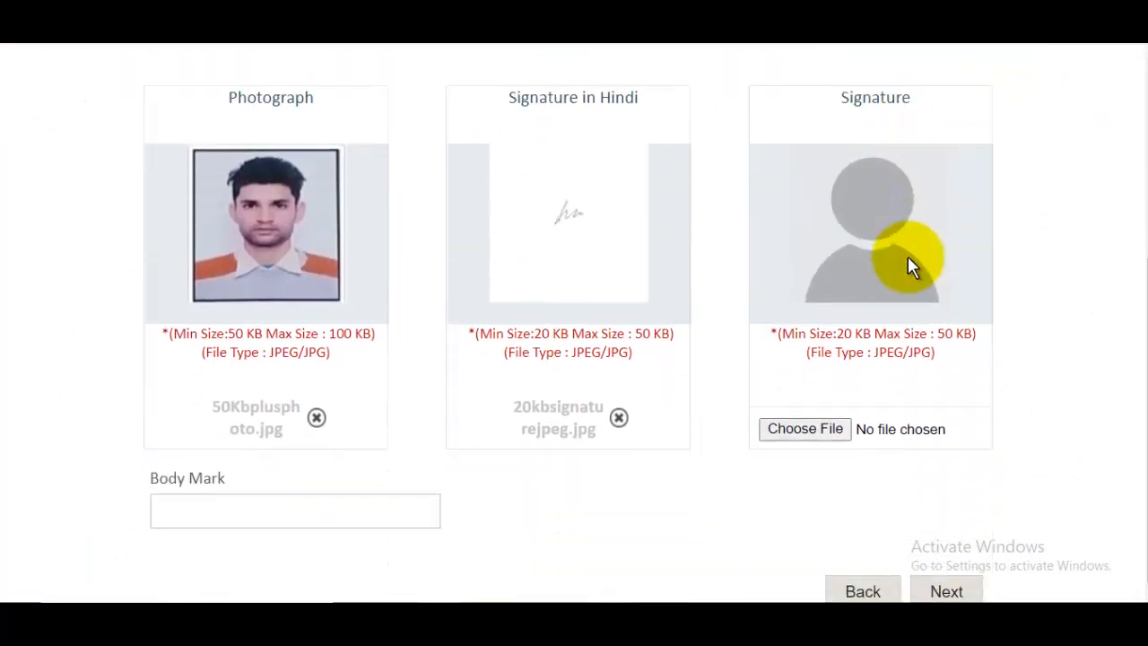
left_click(805, 428)
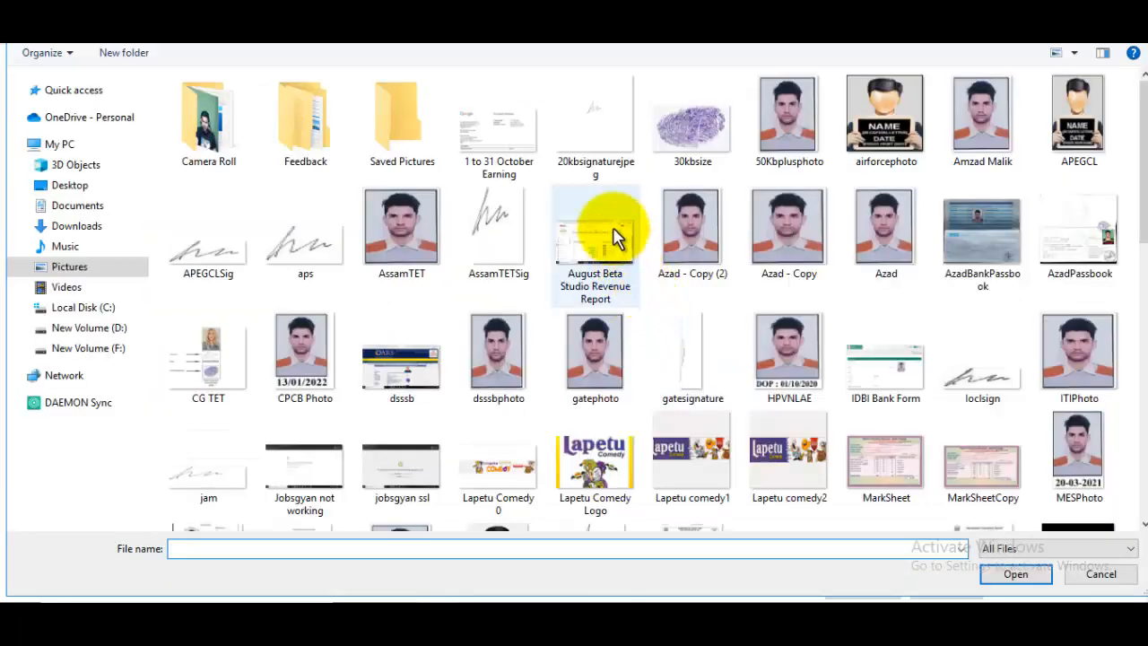
left_click(587, 148)
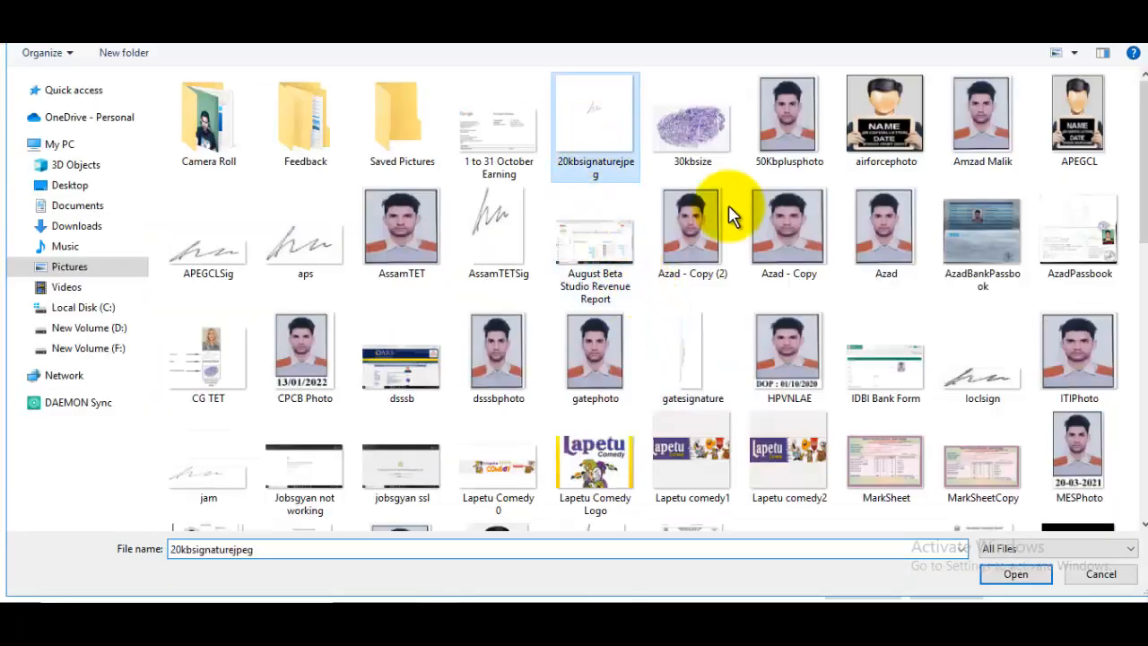
left_click(1030, 570)
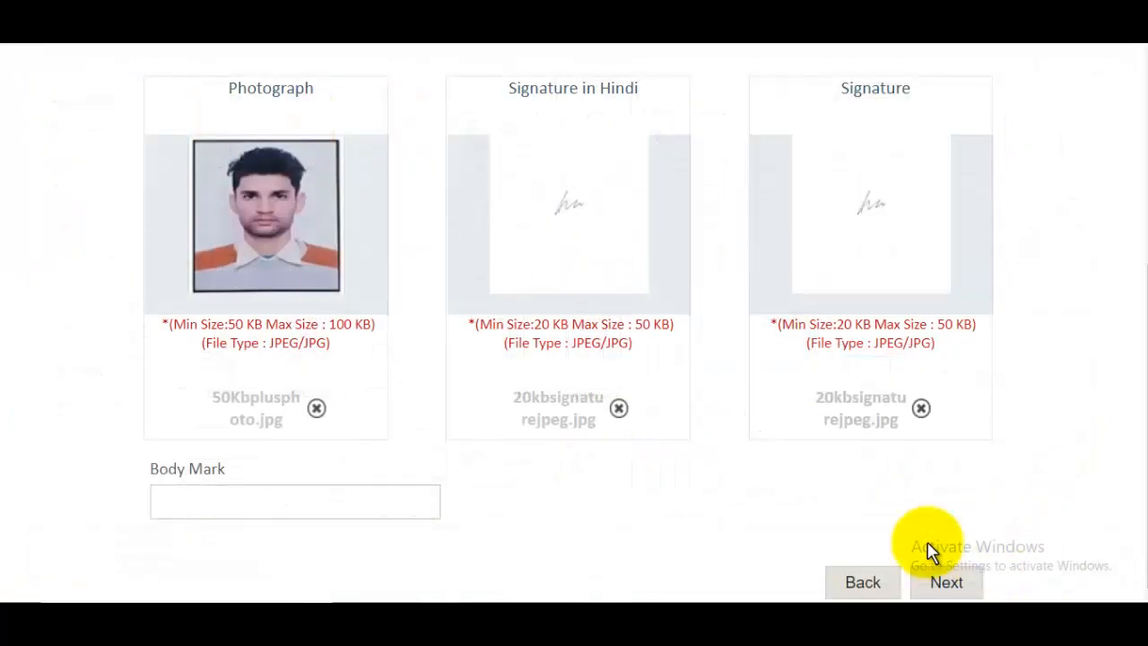
- Enter 'Mole On My Chick' as the body mark and go on to the preview
left_click(214, 498)
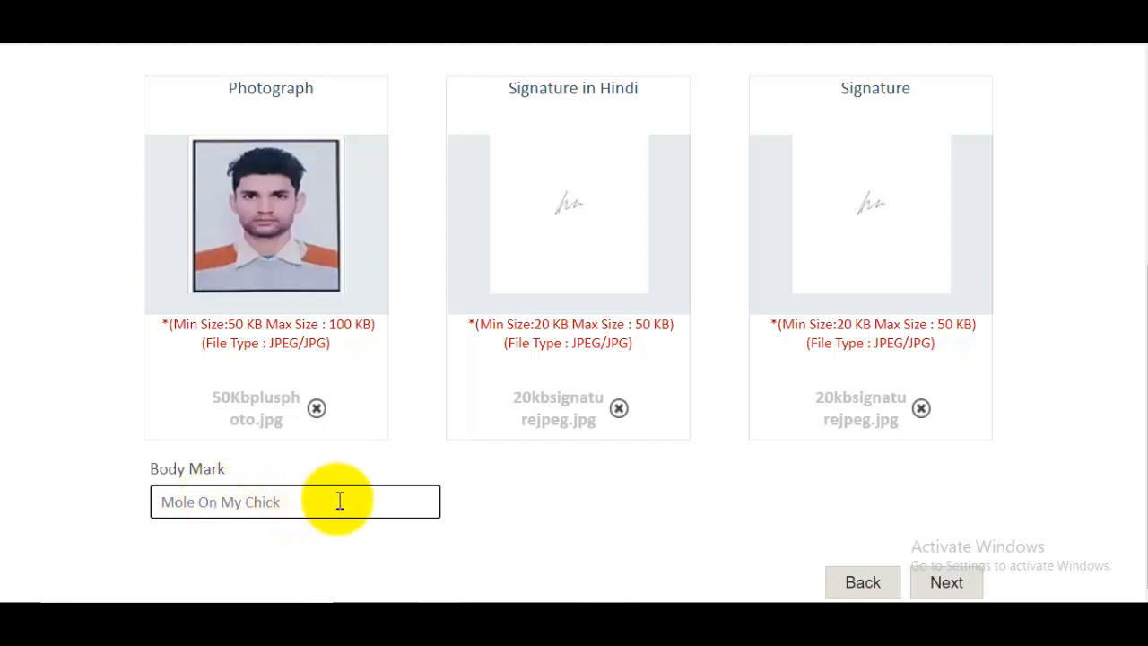
scroll(603, 412, "up", 3)
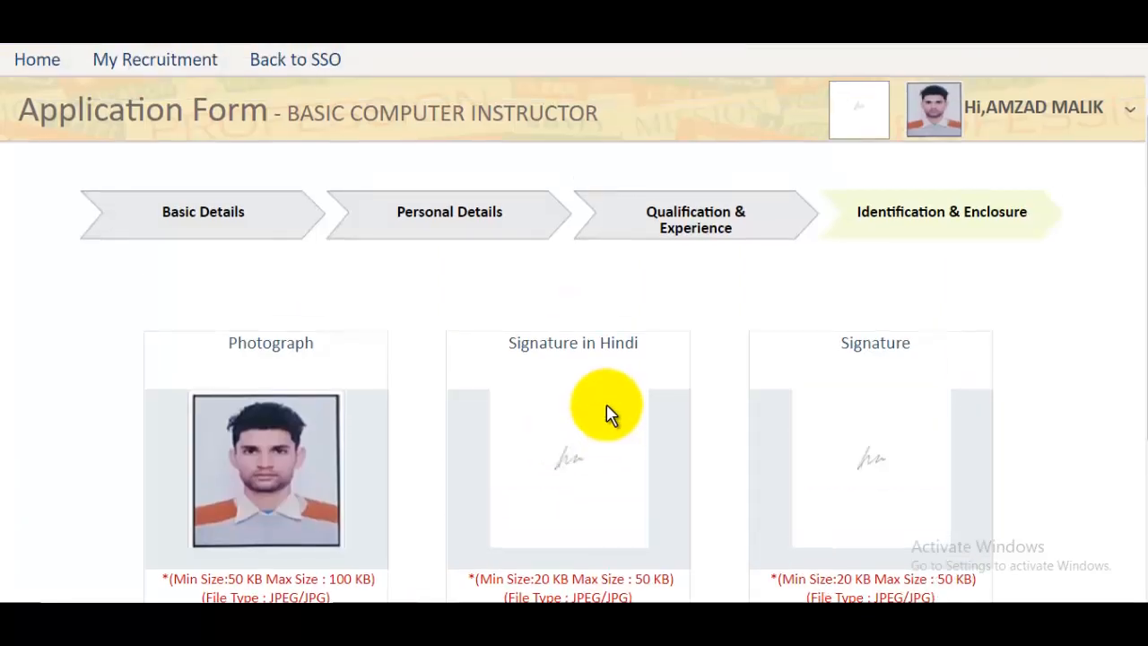
scroll(603, 412, "down", 3)
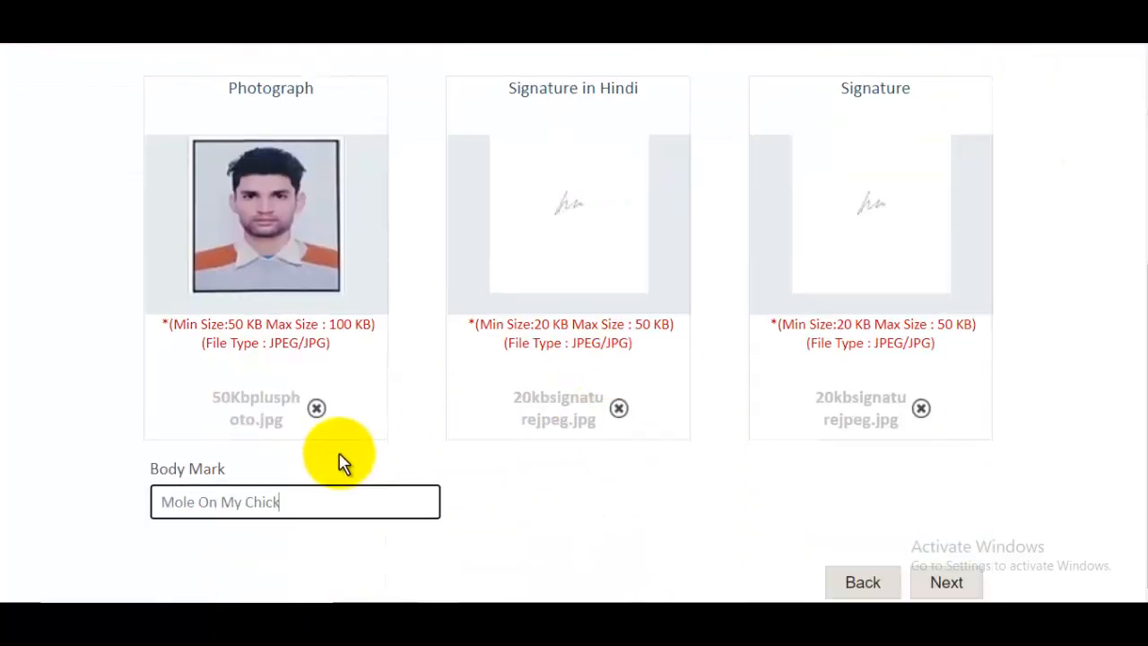
left_click(948, 585)
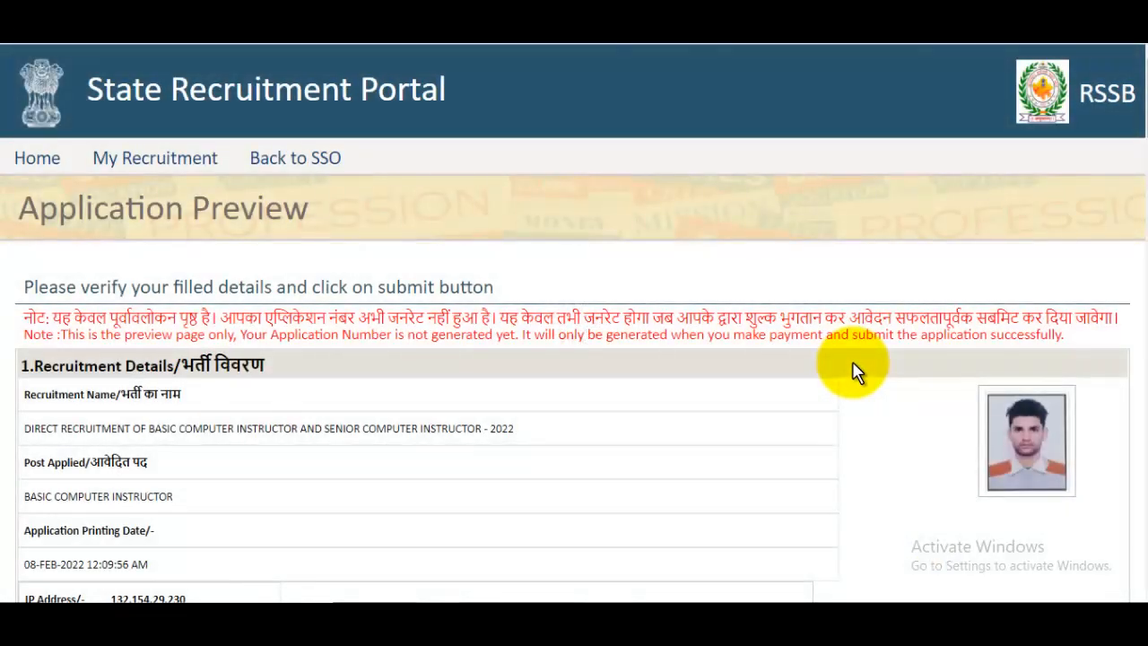
- Scroll through the Application Preview, tick the declaration, and confirm Final Submit with the disclaimer accepted
scroll(855, 370, "down", 15)
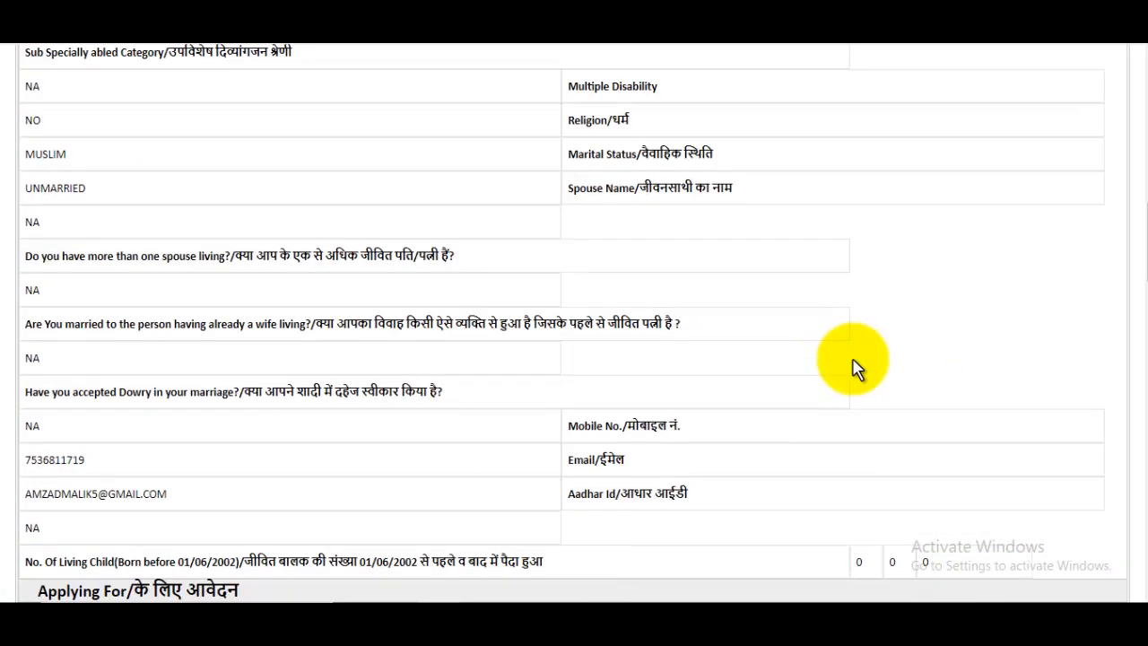
scroll(854, 370, "down", 15)
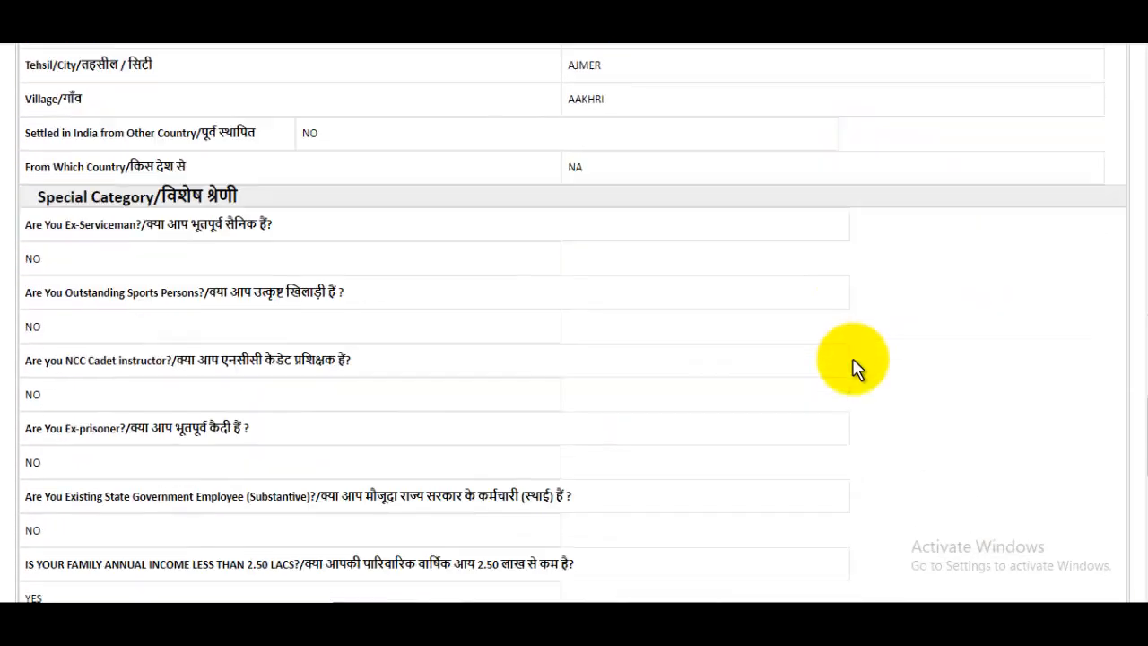
scroll(854, 371, "down", 8)
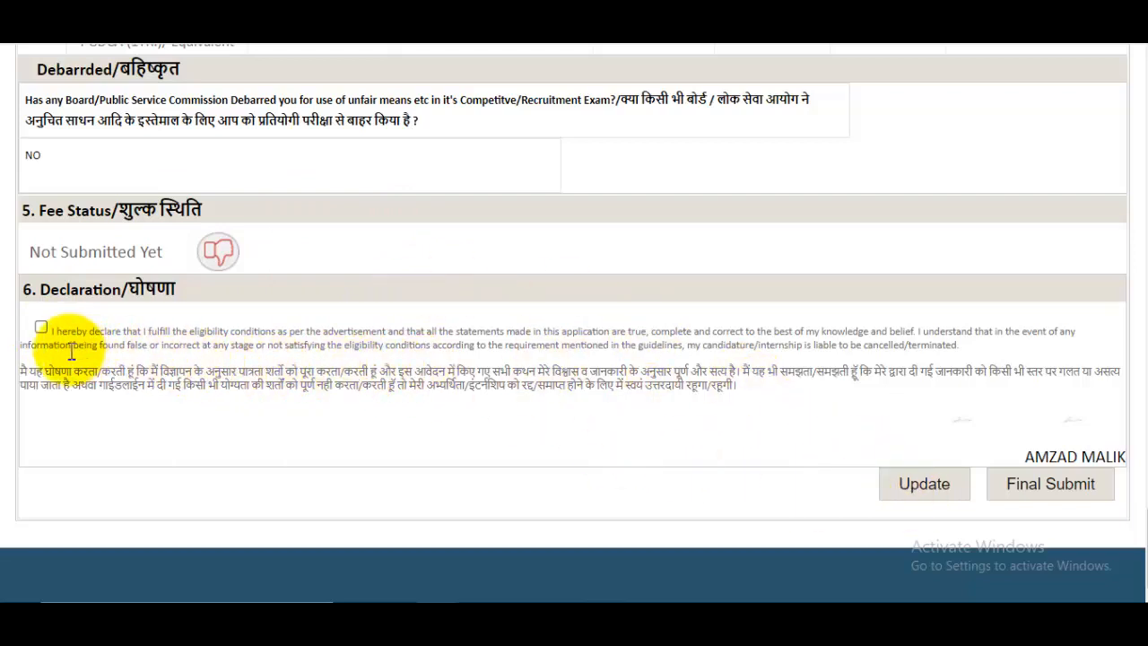
left_click(41, 328)
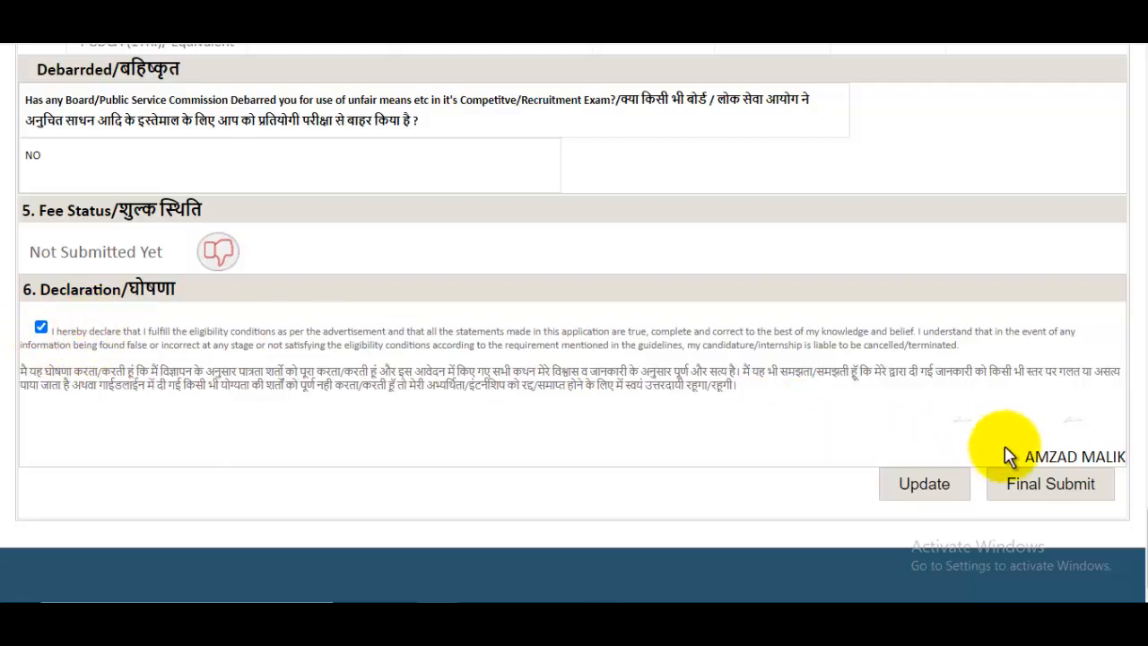
left_click(1048, 484)
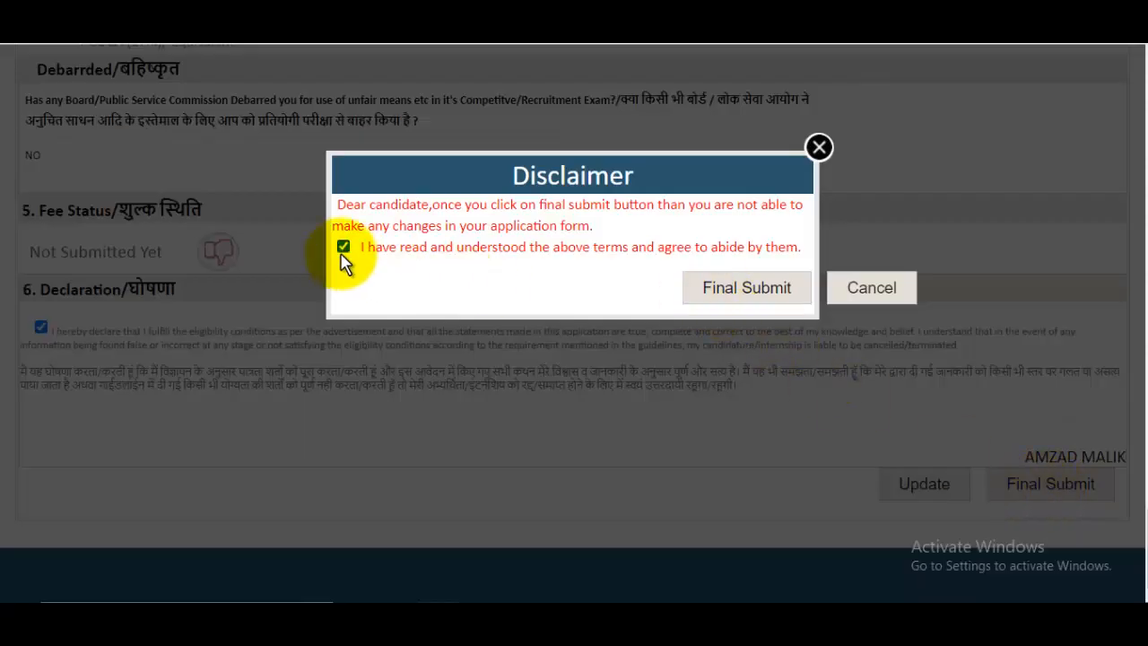
left_click(759, 290)
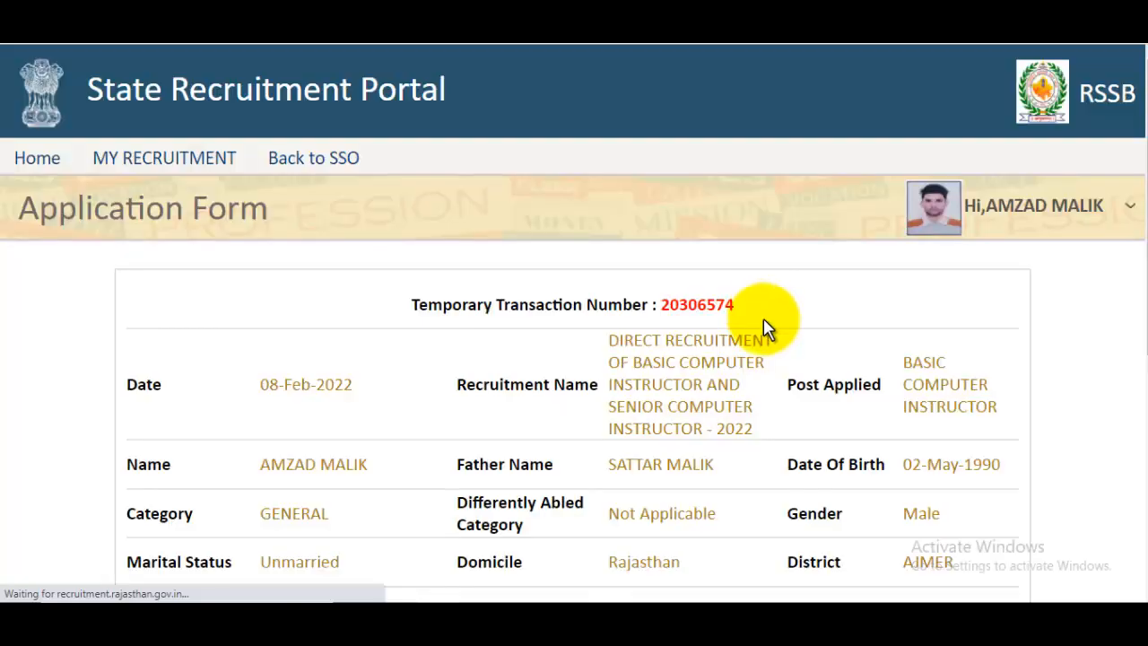
- Start paying the application fee, confirming the payment prompt and the do-not-refresh warning
scroll(729, 325, "down", 3)
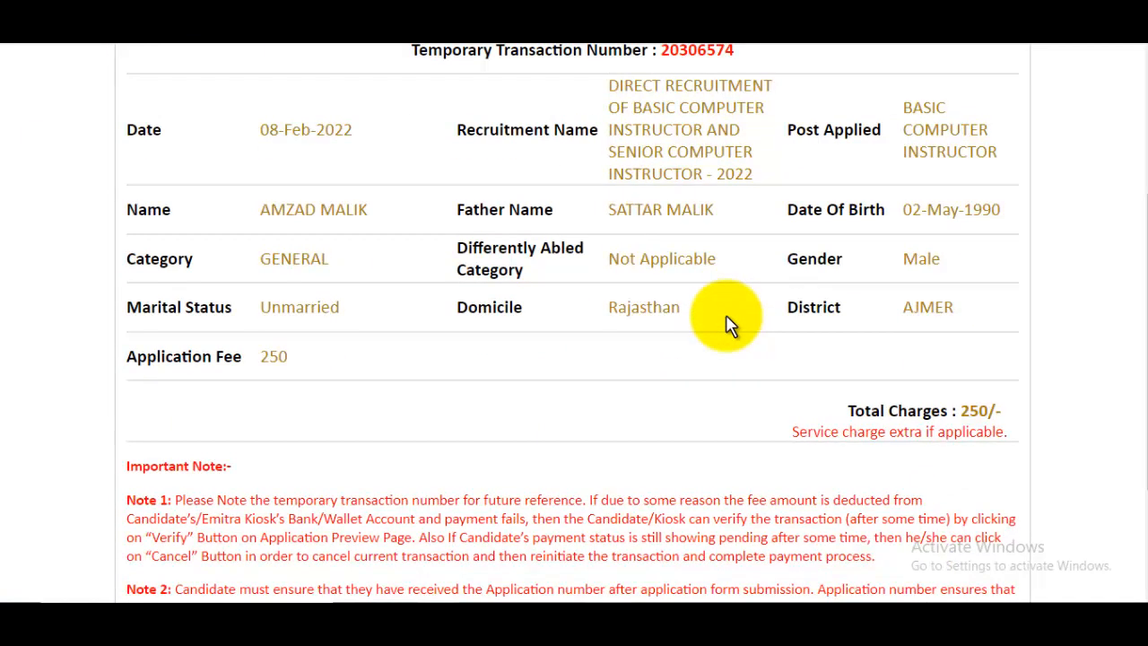
scroll(729, 324, "down", 2)
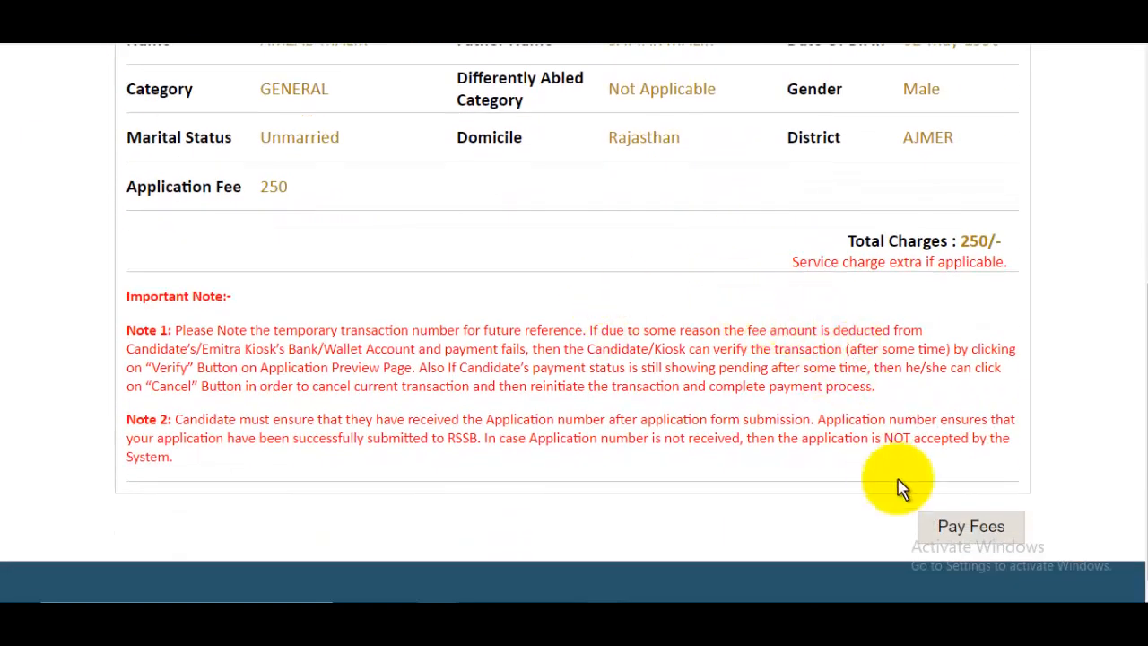
left_click(984, 525)
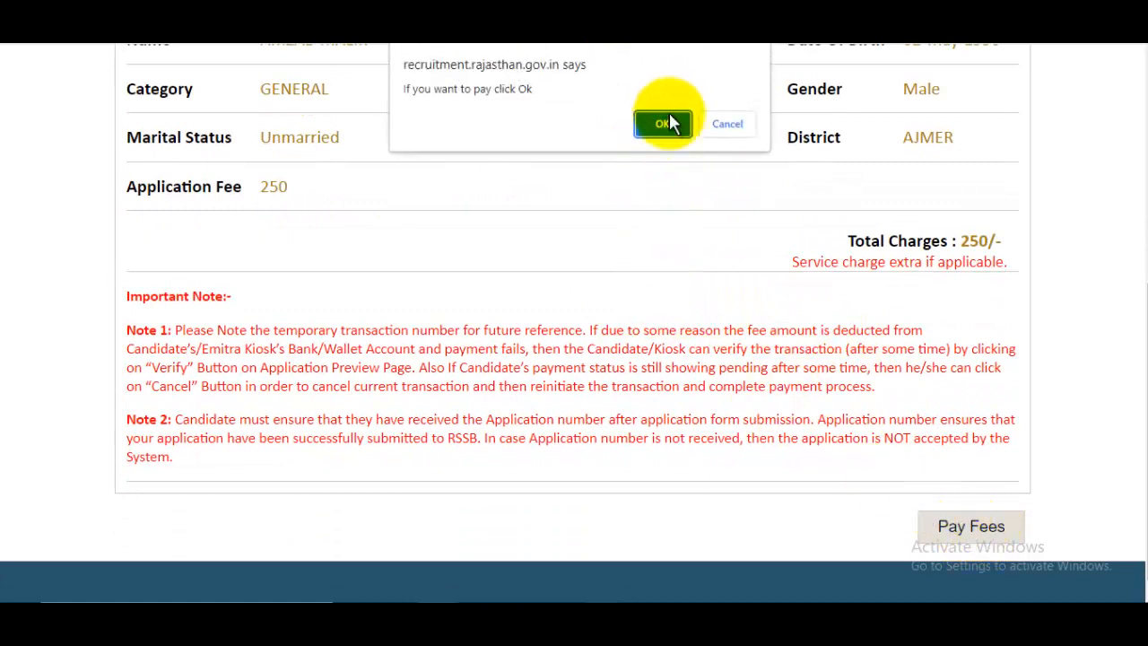
left_click(667, 121)
left_click(720, 122)
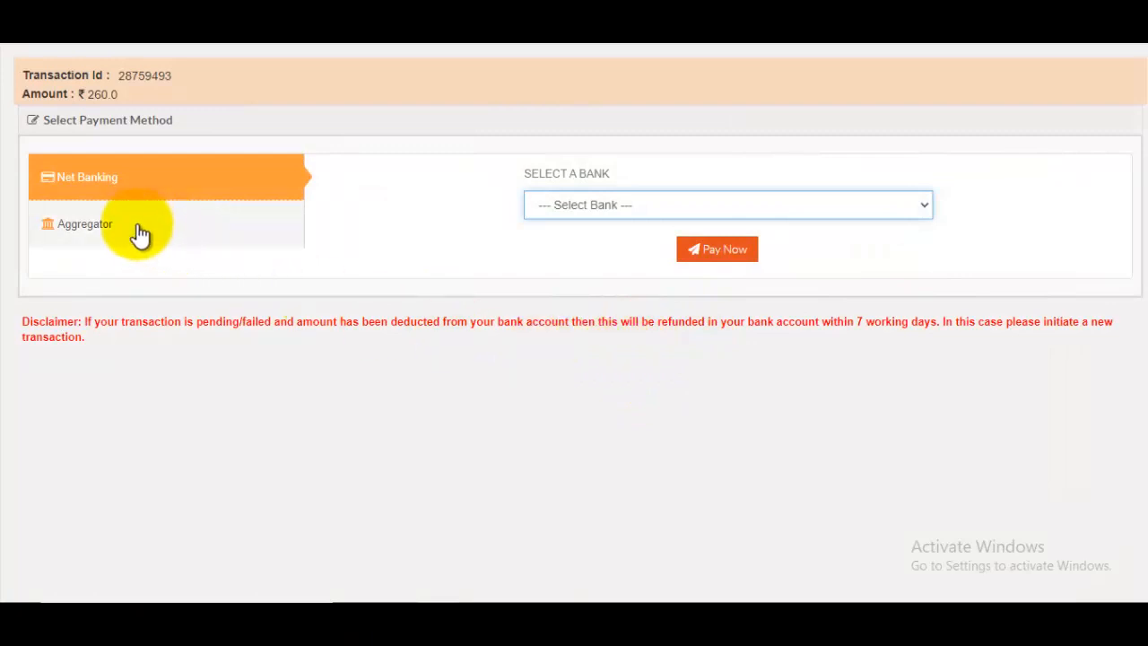
- Choose Aggregator payment with IDBI PAYMENT GATEWAY as the selected bank
left_click(79, 234)
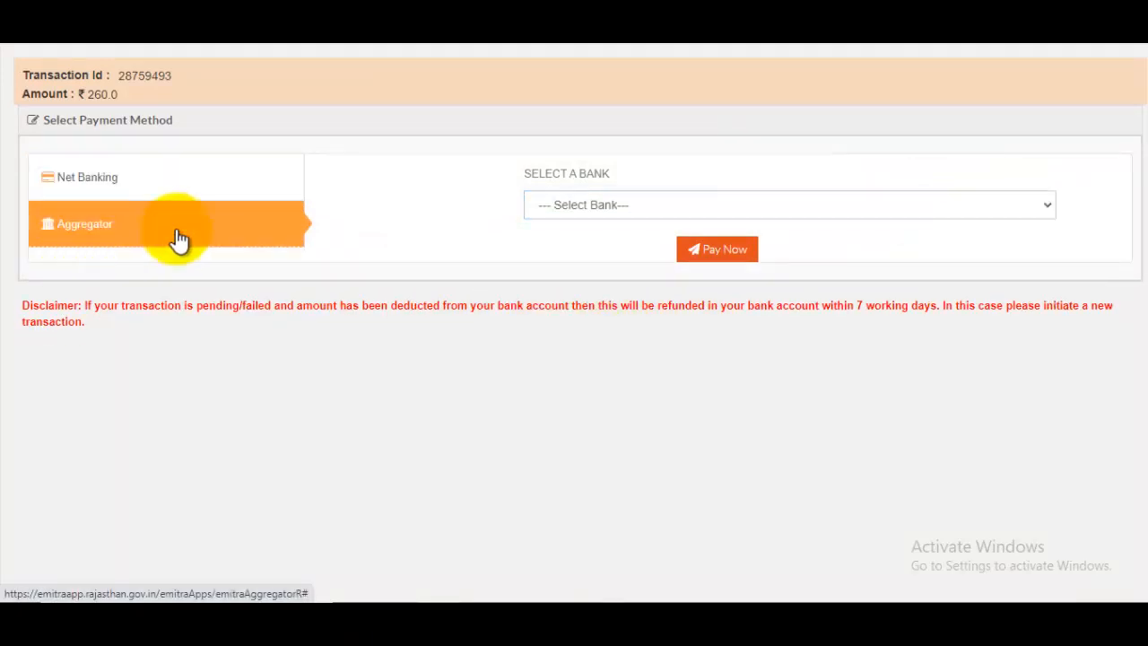
left_click(596, 208)
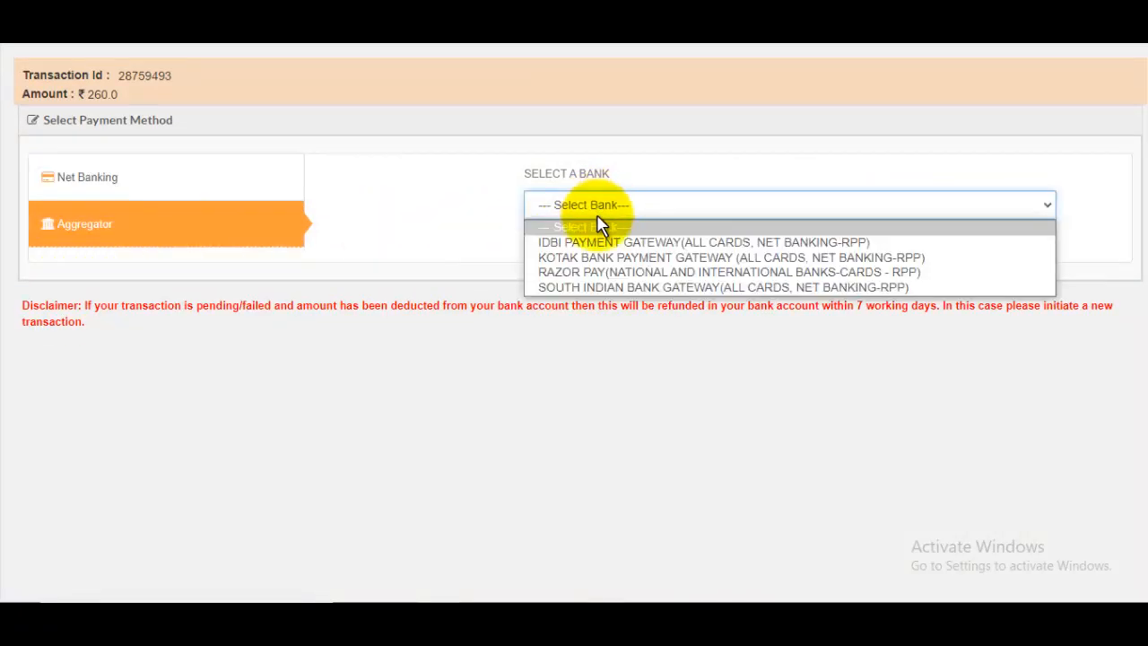
left_click(640, 240)
scroll(804, 358, "down", 2)
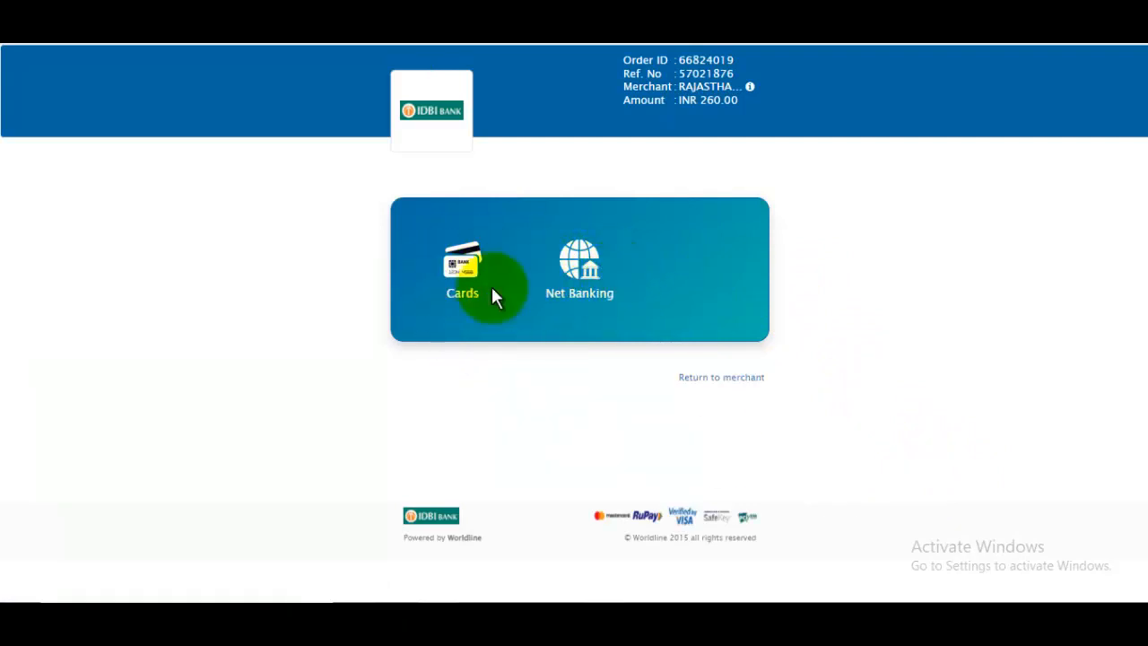
- Pick Cards on the IDBI gateway and begin filling the name on card and card number
left_click(455, 273)
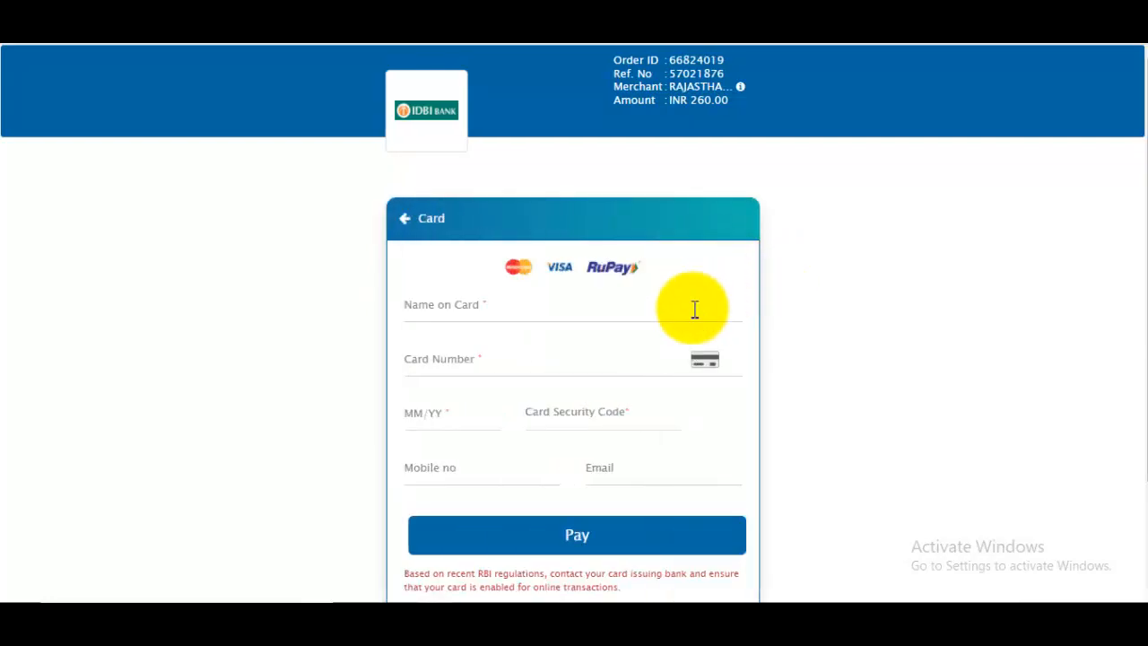
scroll(692, 308, "down", 1)
scroll(694, 309, "down", 1)
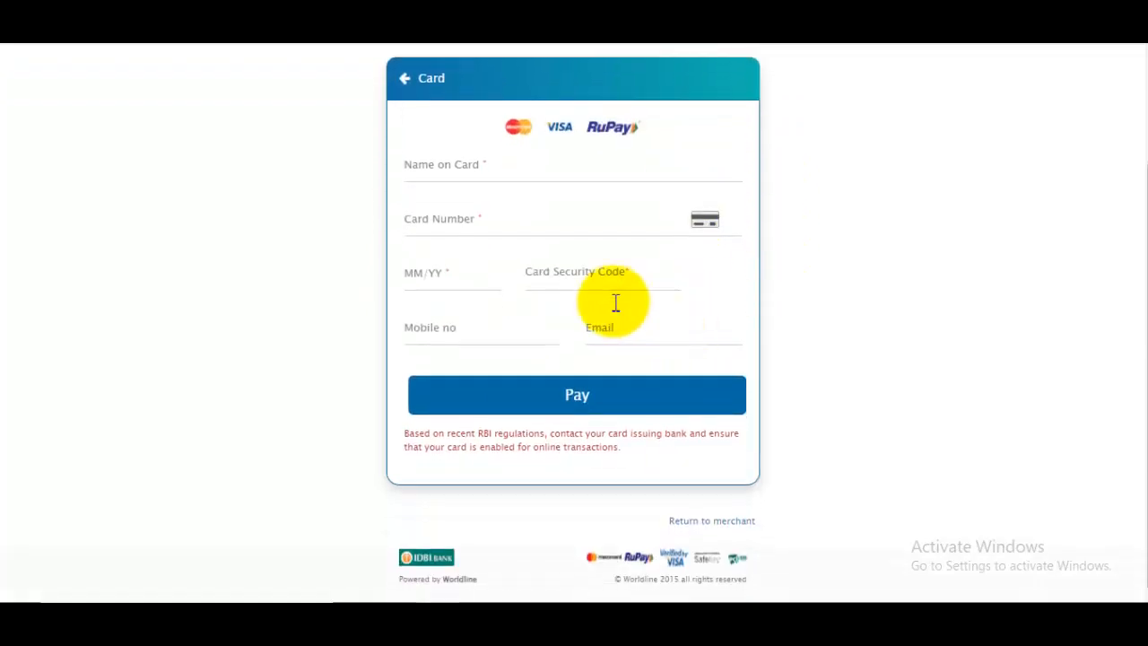
left_click(478, 166)
left_click(541, 225)
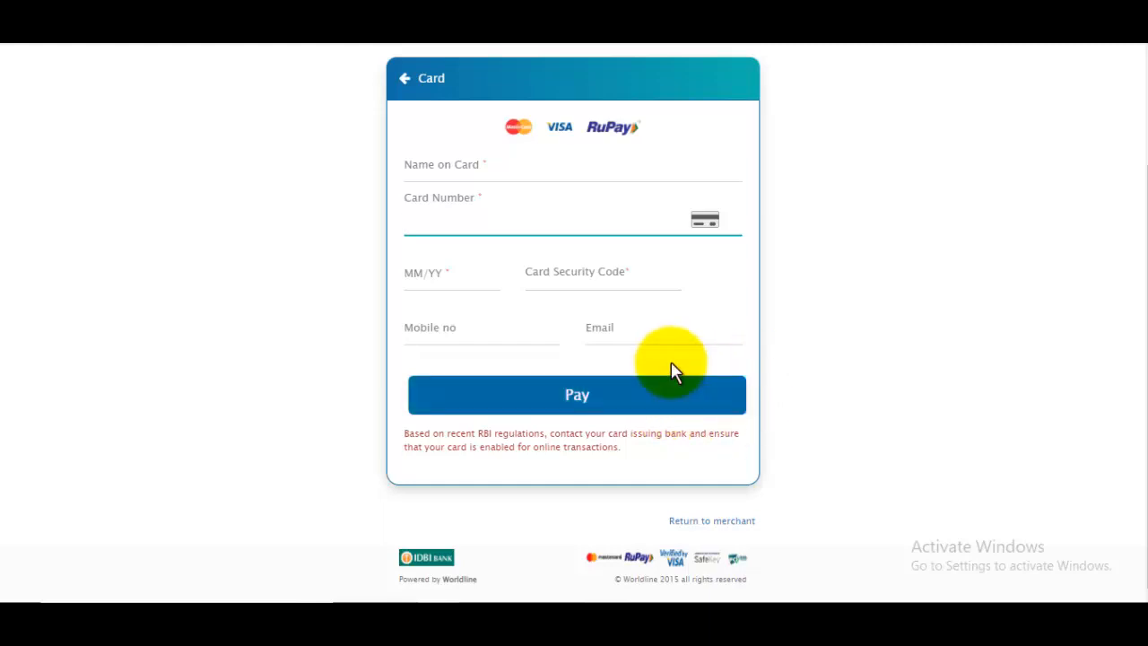
scroll(671, 364, "up", 3)
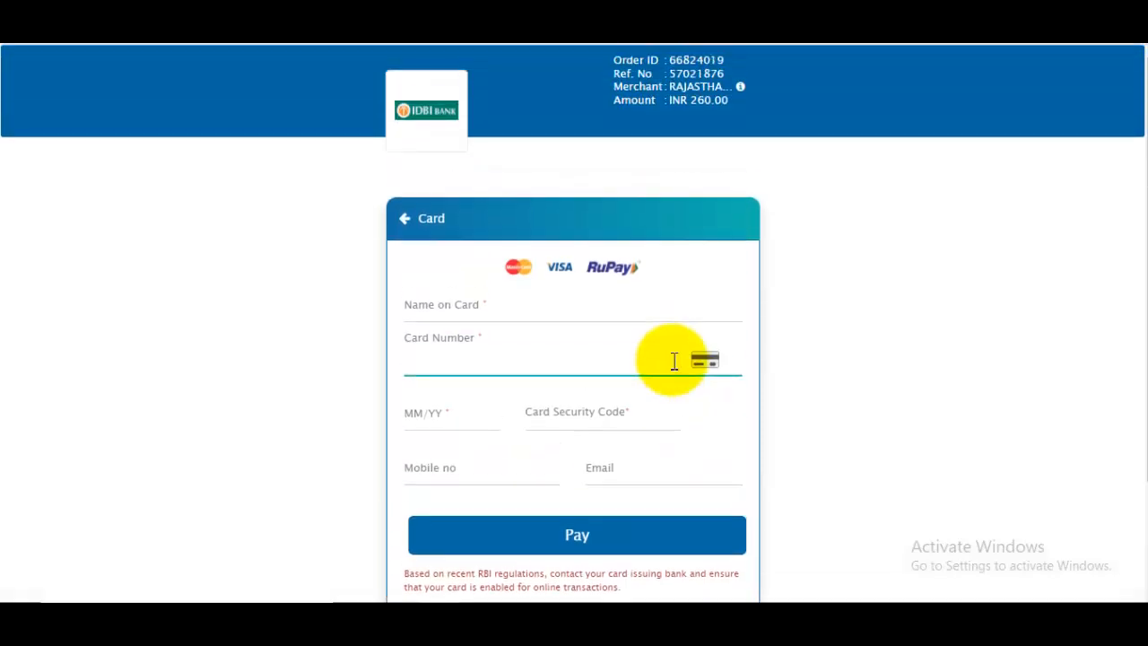
scroll(674, 363, "down", 3)
scroll(674, 363, "up", 3)
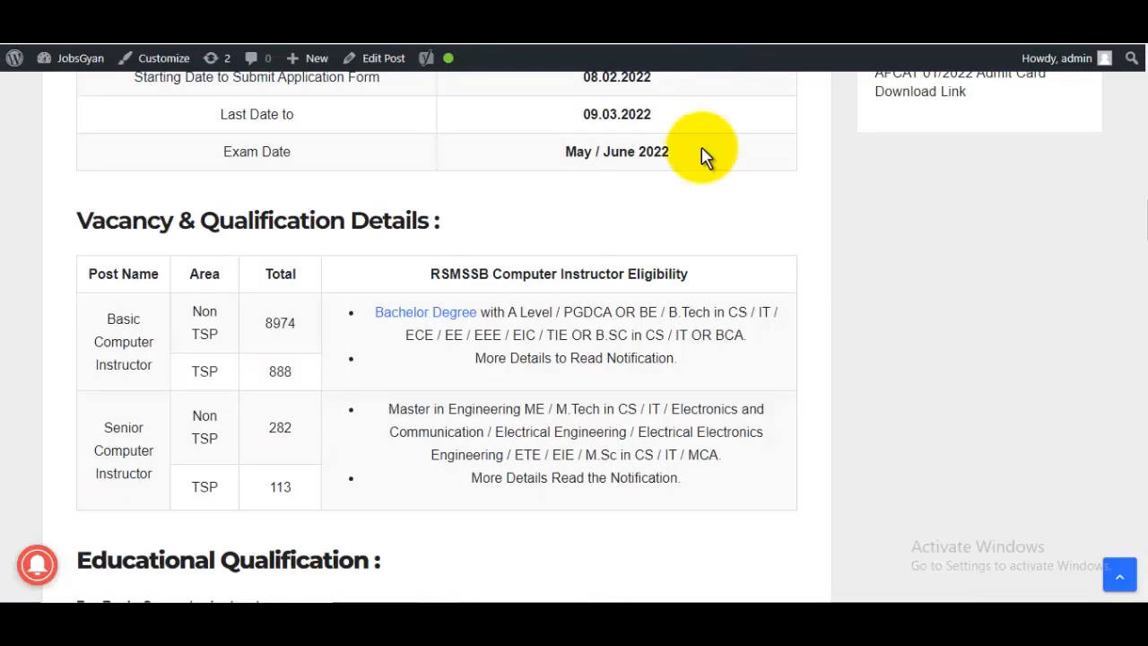
scroll(697, 192, "up", 10)
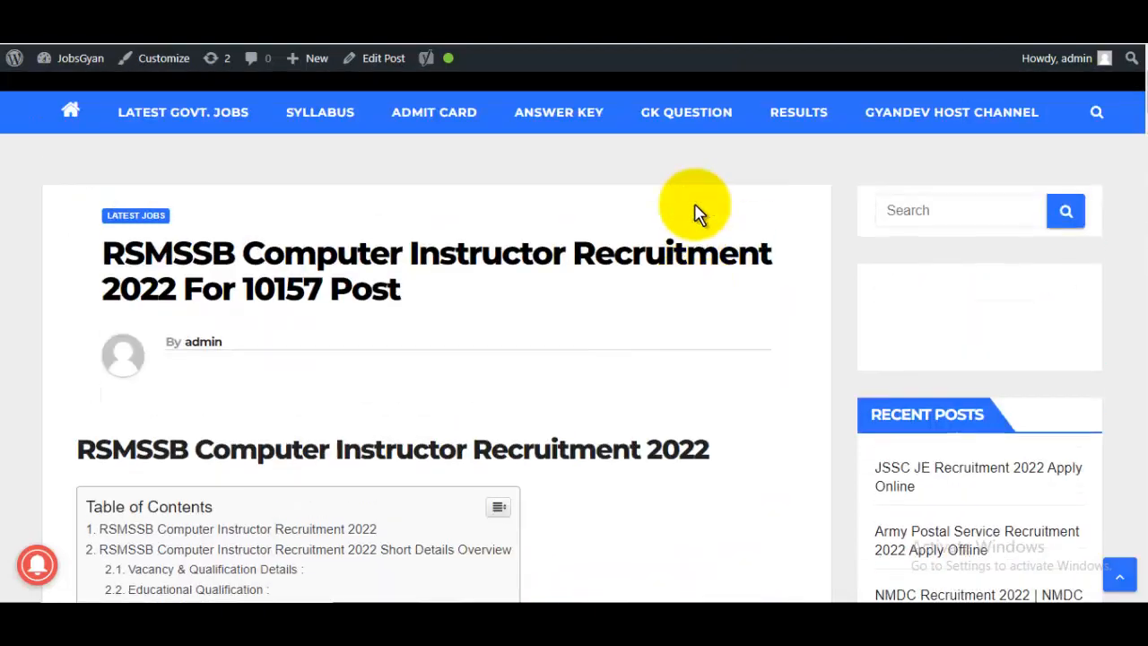
- Read the JobsGyan recruitment post, highlighting its title and the Gyandev Host channel name
left_click_drag(288, 259, 578, 260)
scroll(633, 283, "down", 10)
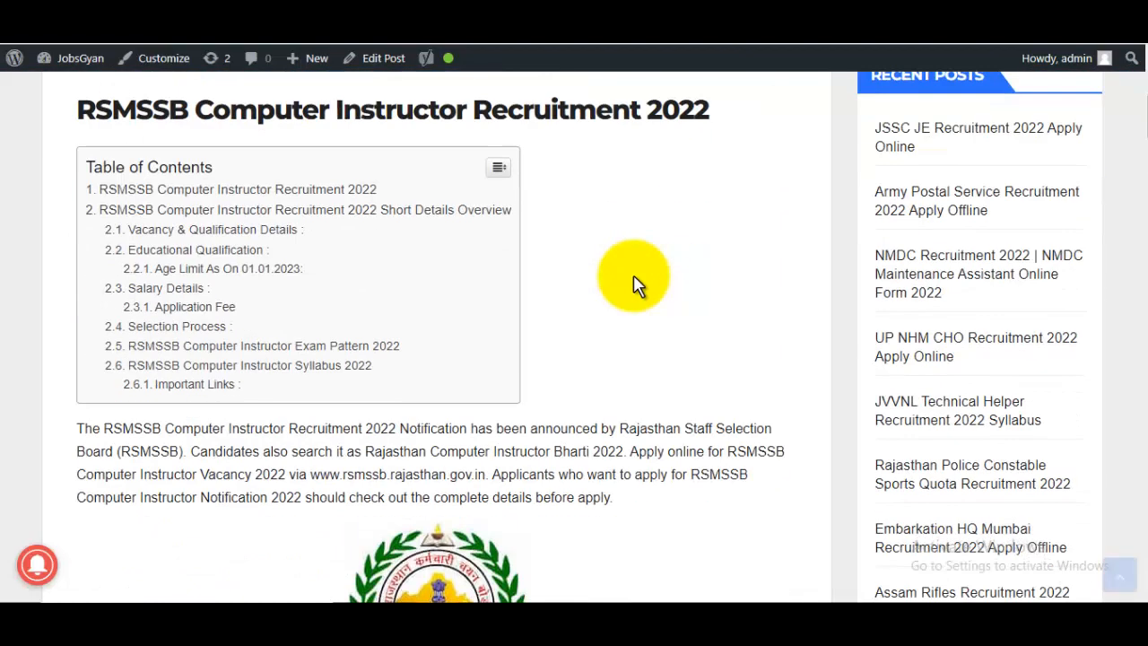
scroll(633, 283, "up", 5)
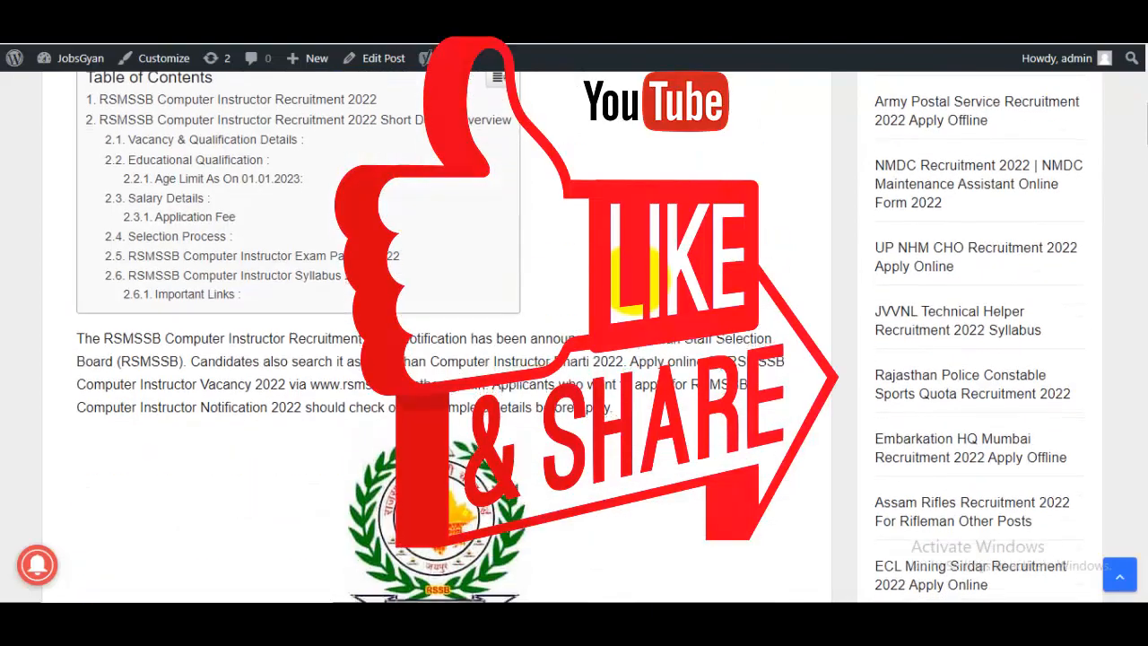
scroll(634, 283, "down", 3)
scroll(633, 283, "up", 3)
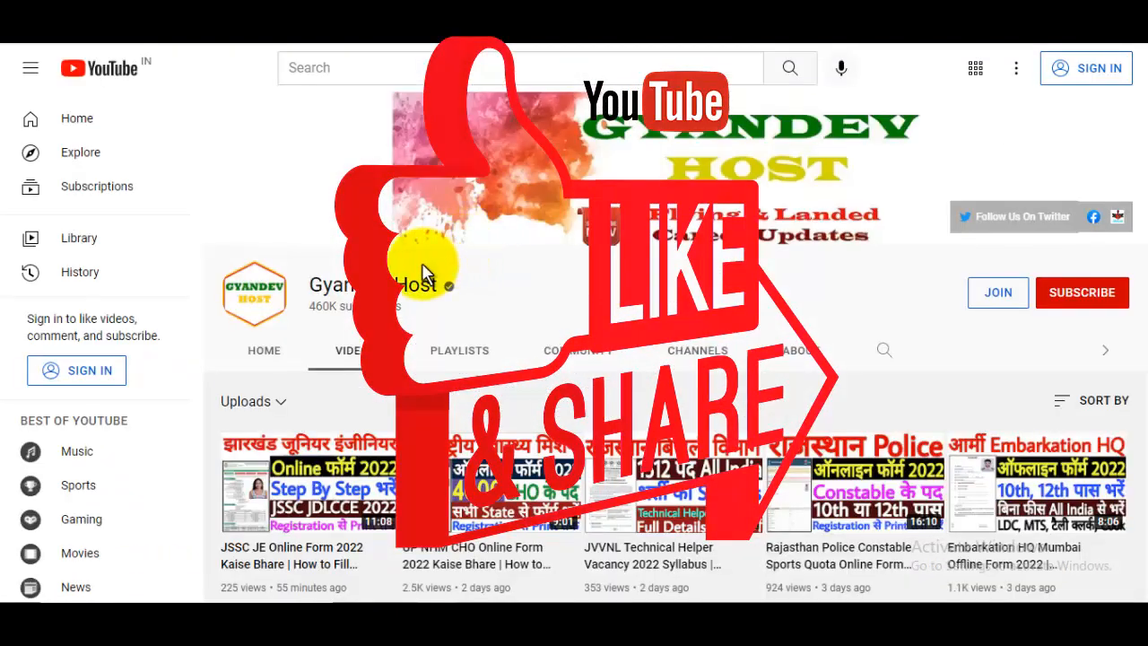
left_click_drag(323, 285, 453, 290)
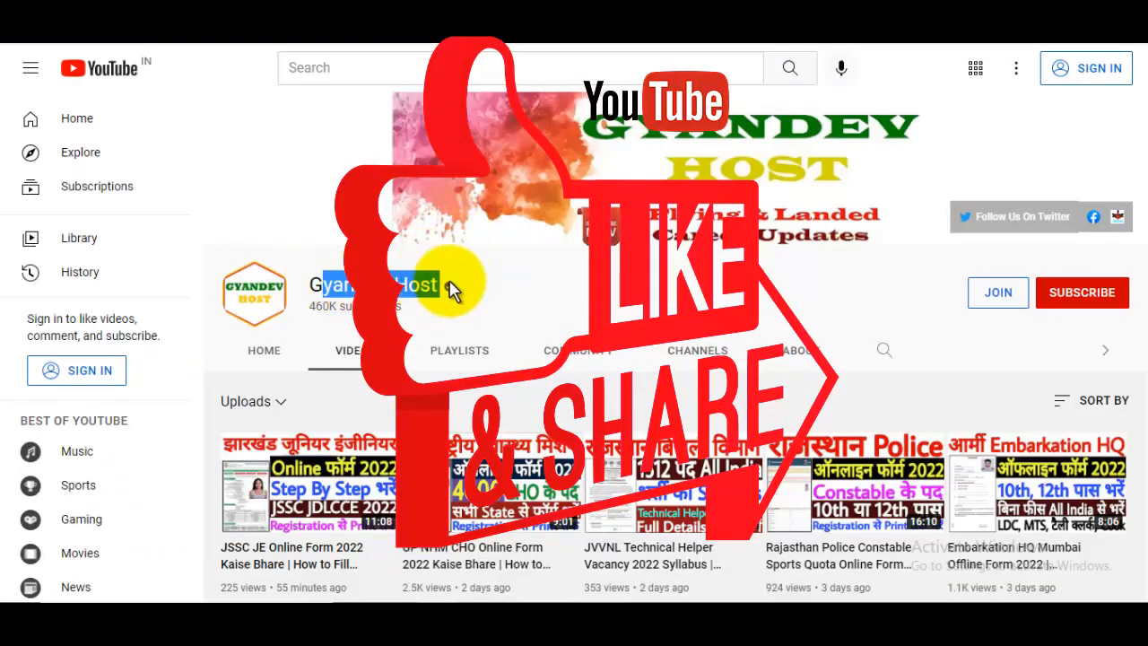